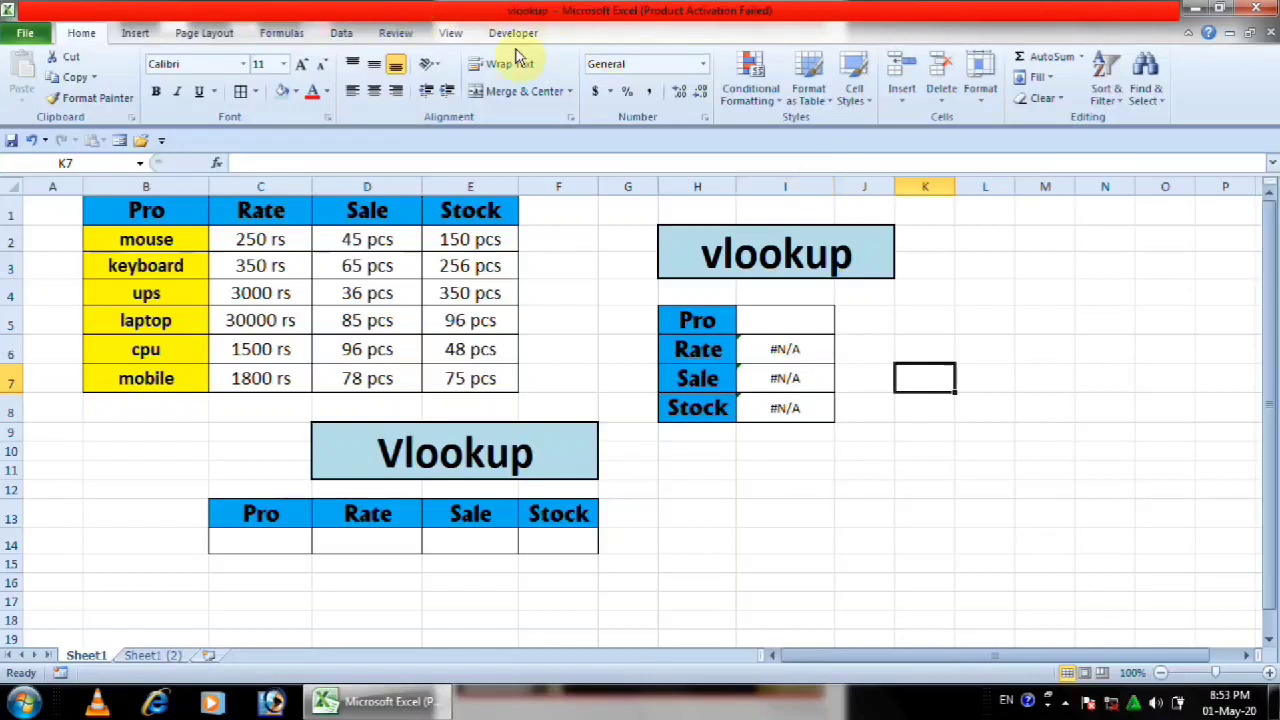
Examine the Pro, Rate, Sale and Stock columns of the product table and the lookup areas on the sheet.
drag(176, 210, 210, 378)
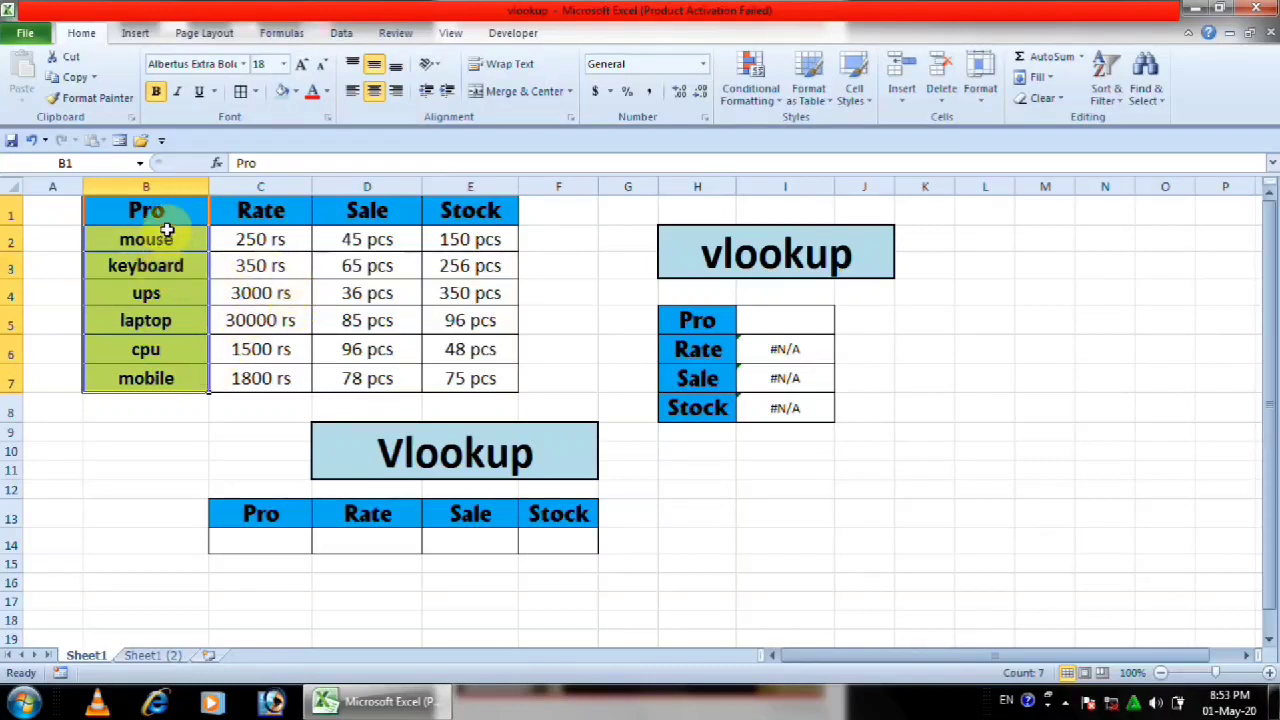
drag(172, 212, 168, 368)
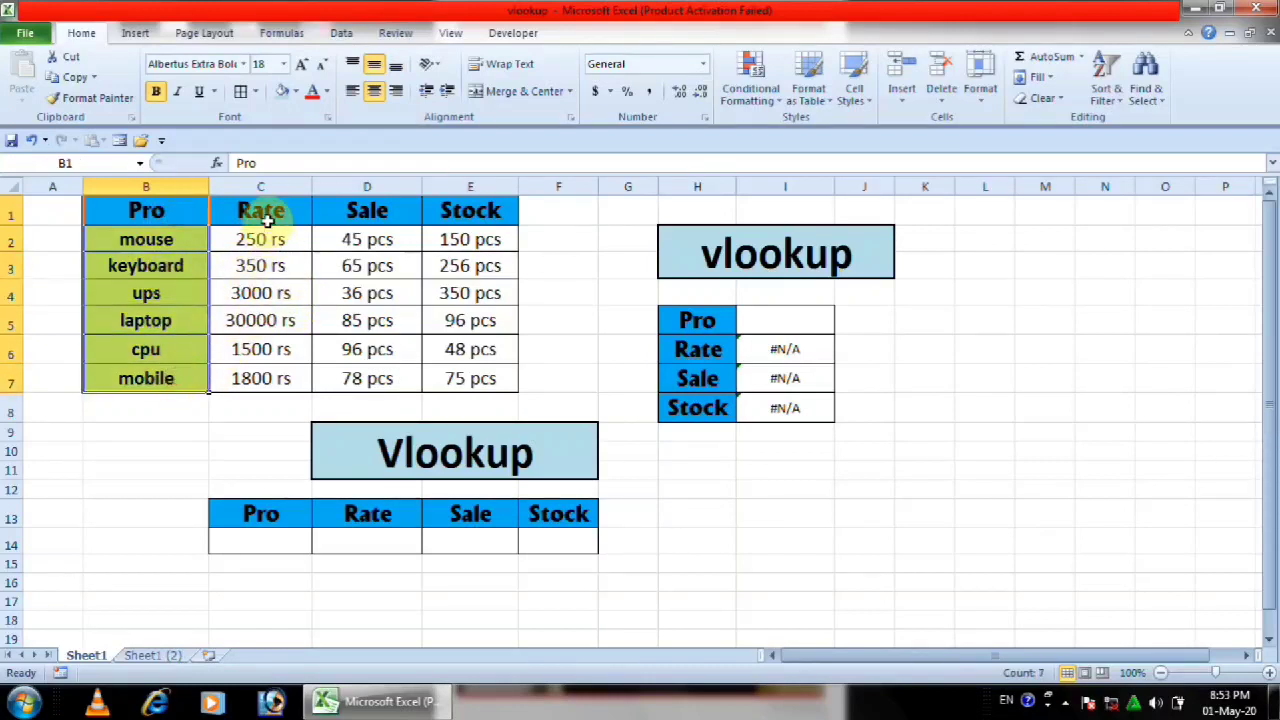
drag(262, 210, 283, 371)
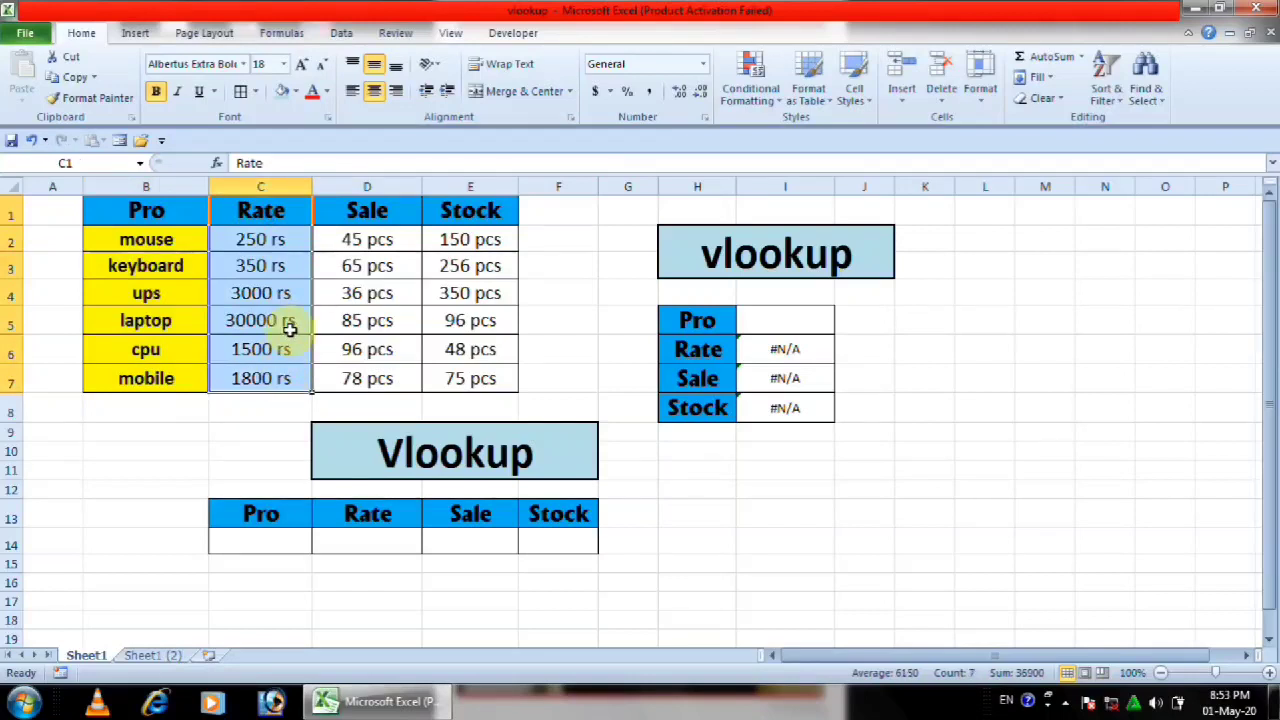
drag(366, 228, 380, 366)
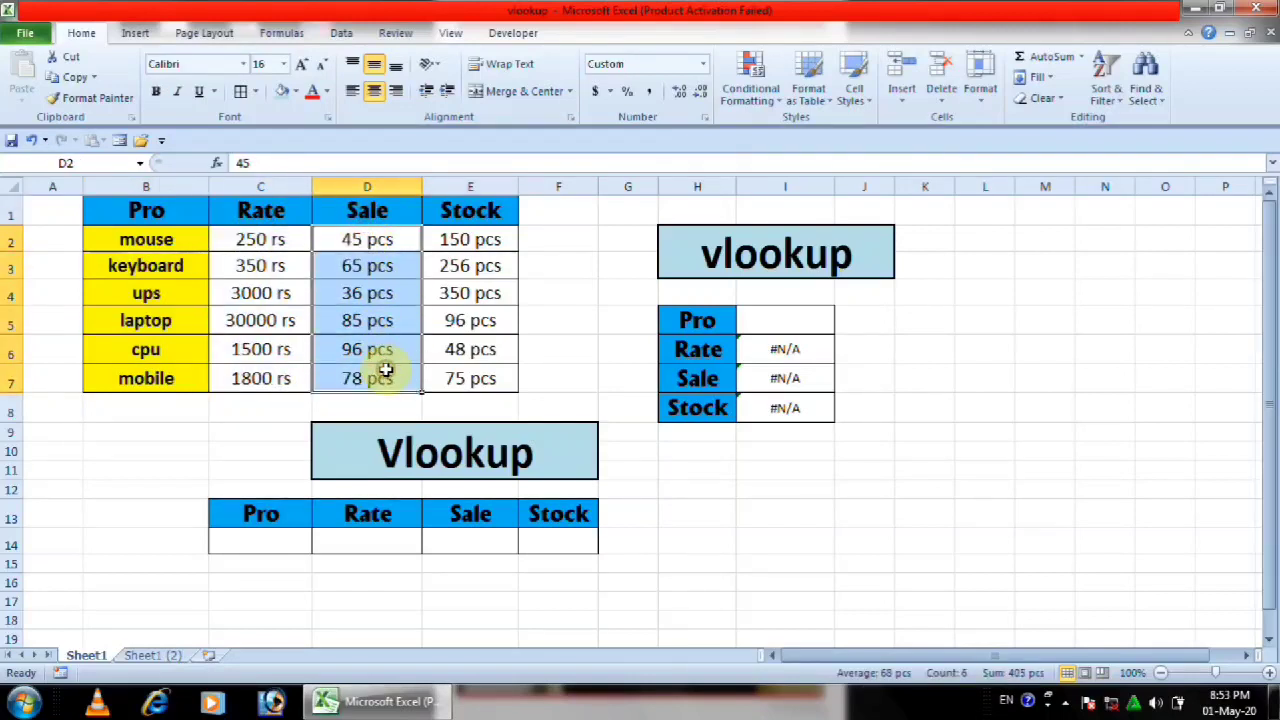
drag(462, 242, 476, 372)
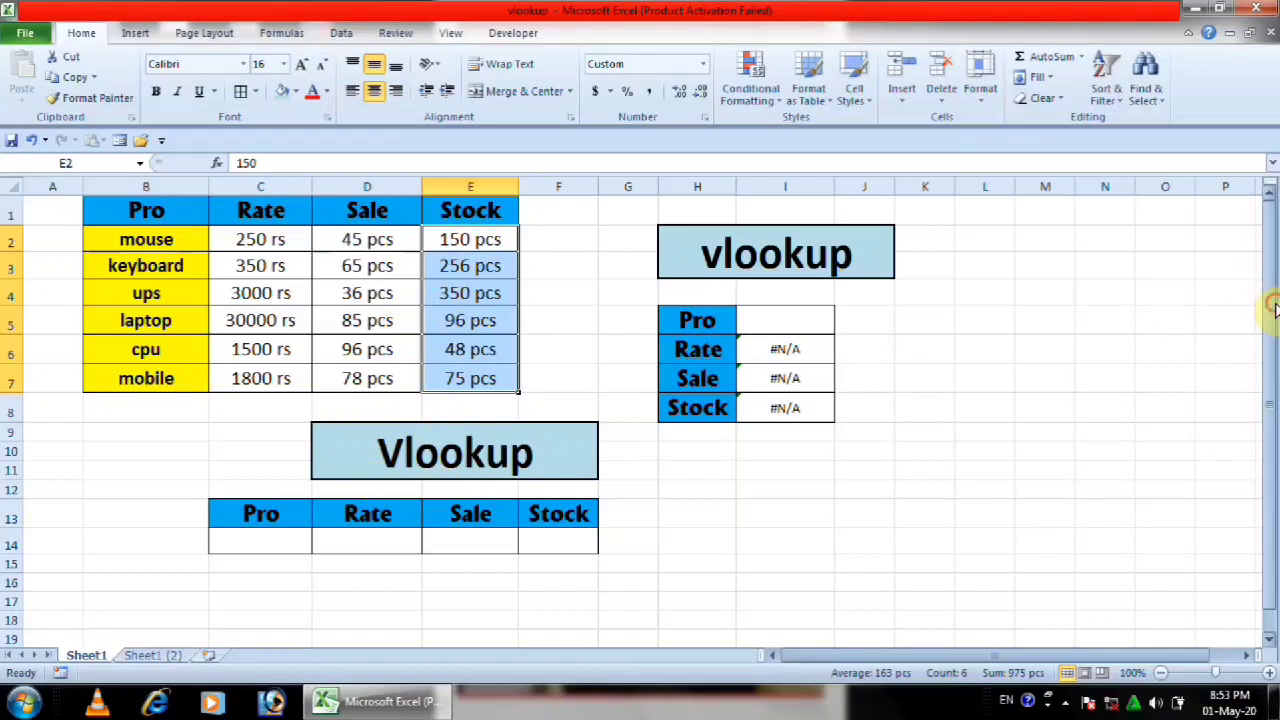
drag(1272, 308, 1270, 340)
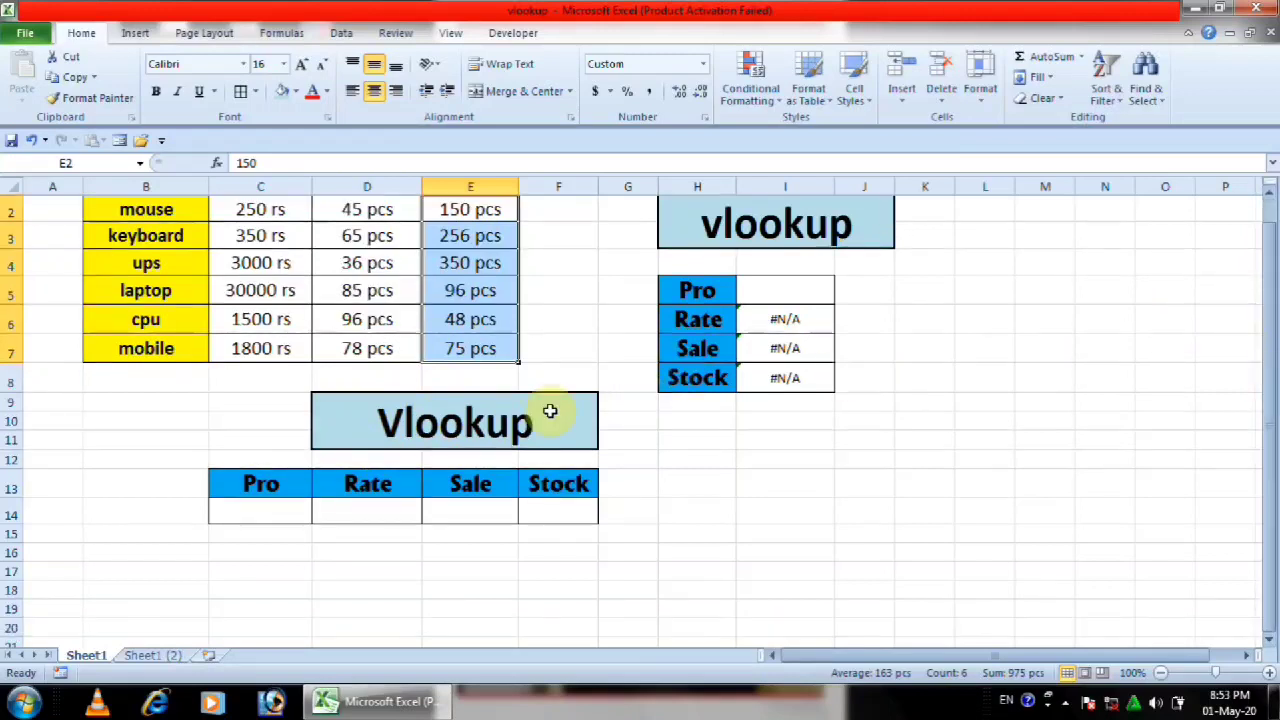
click(1258, 298)
drag(1271, 289, 1274, 251)
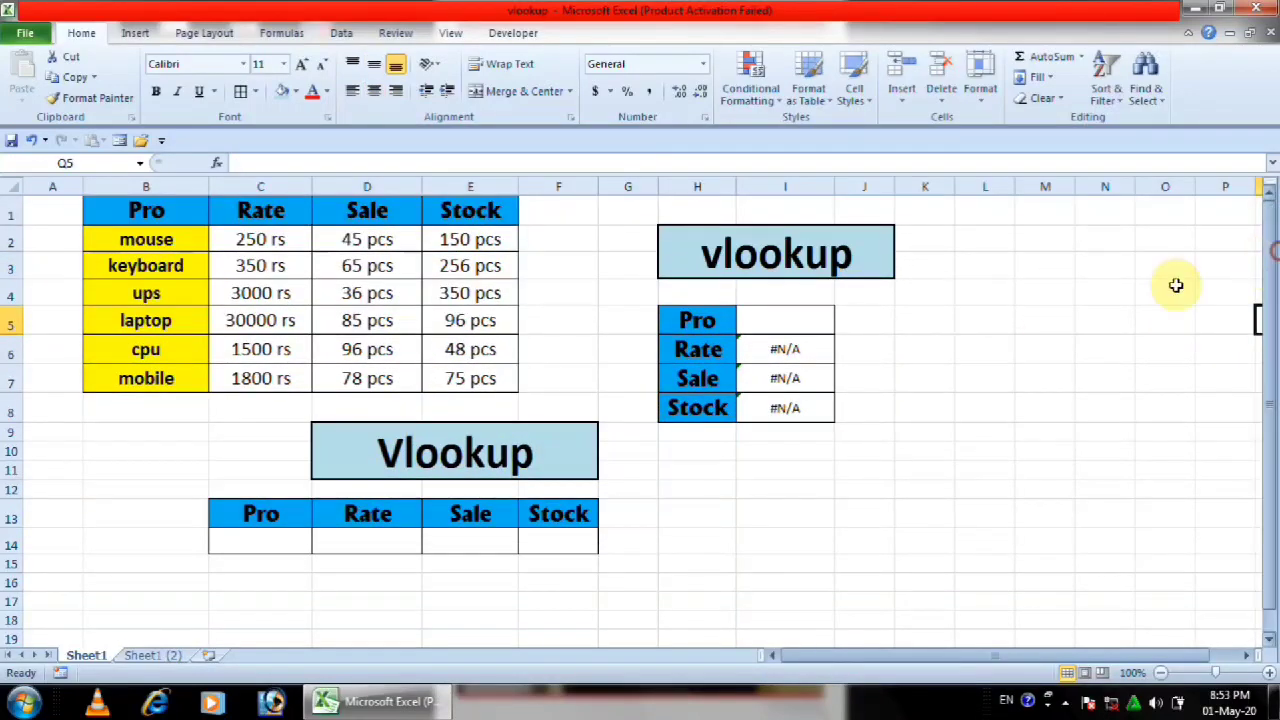
Choose laptop from the product list in cell C14 of the horizontal lookup table.
click(292, 533)
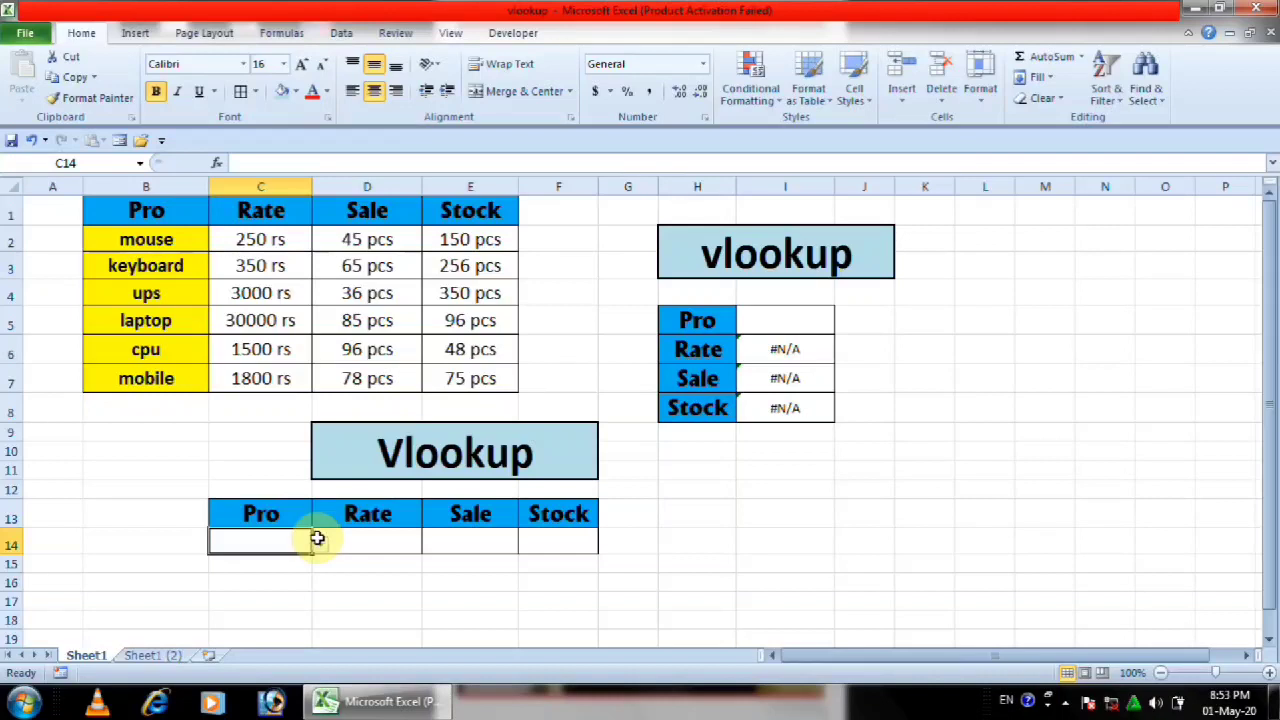
click(320, 550)
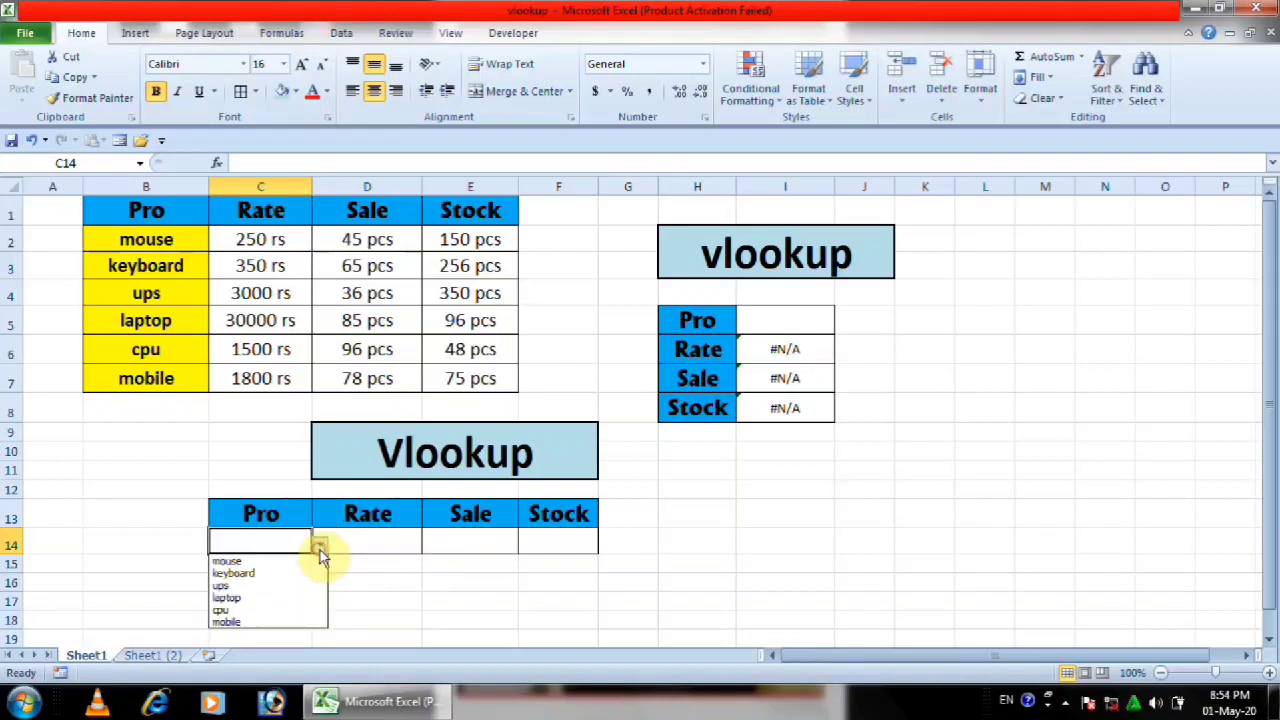
click(293, 598)
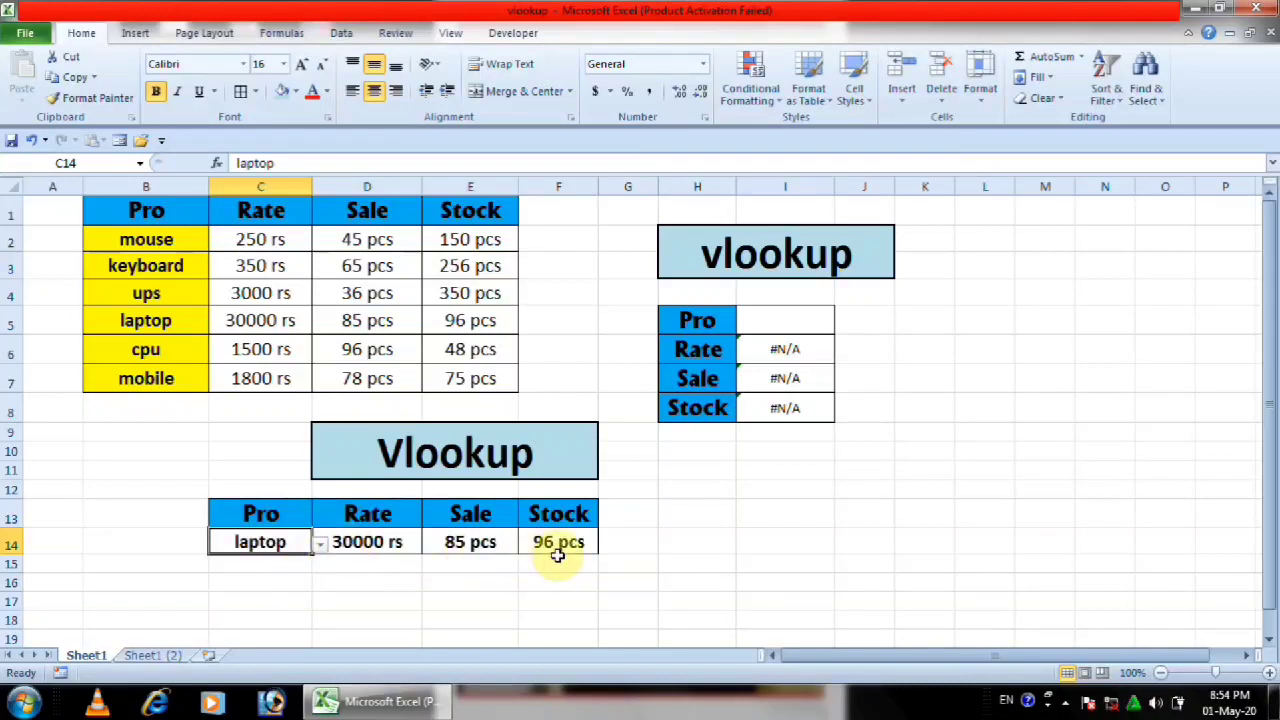
Enter mouse as the product in cell I5 of the vertical lookup table.
click(762, 321)
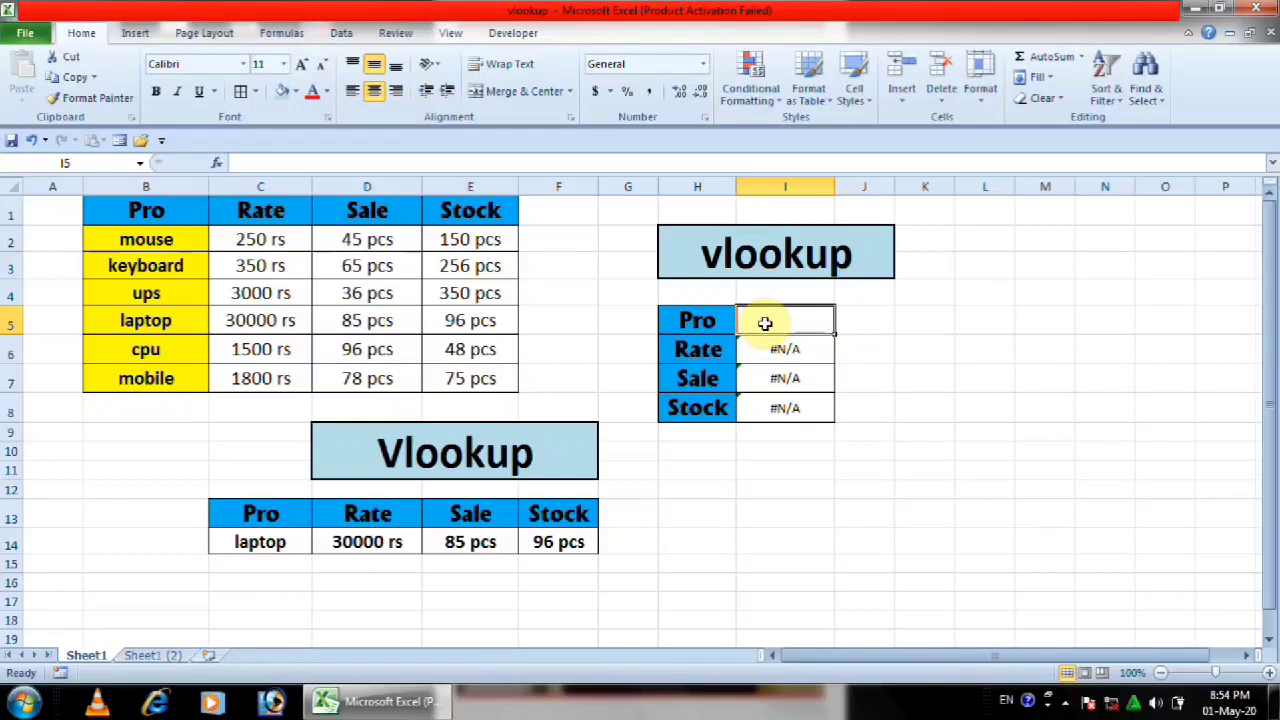
text(mouse)
key(Return)
key(Return)
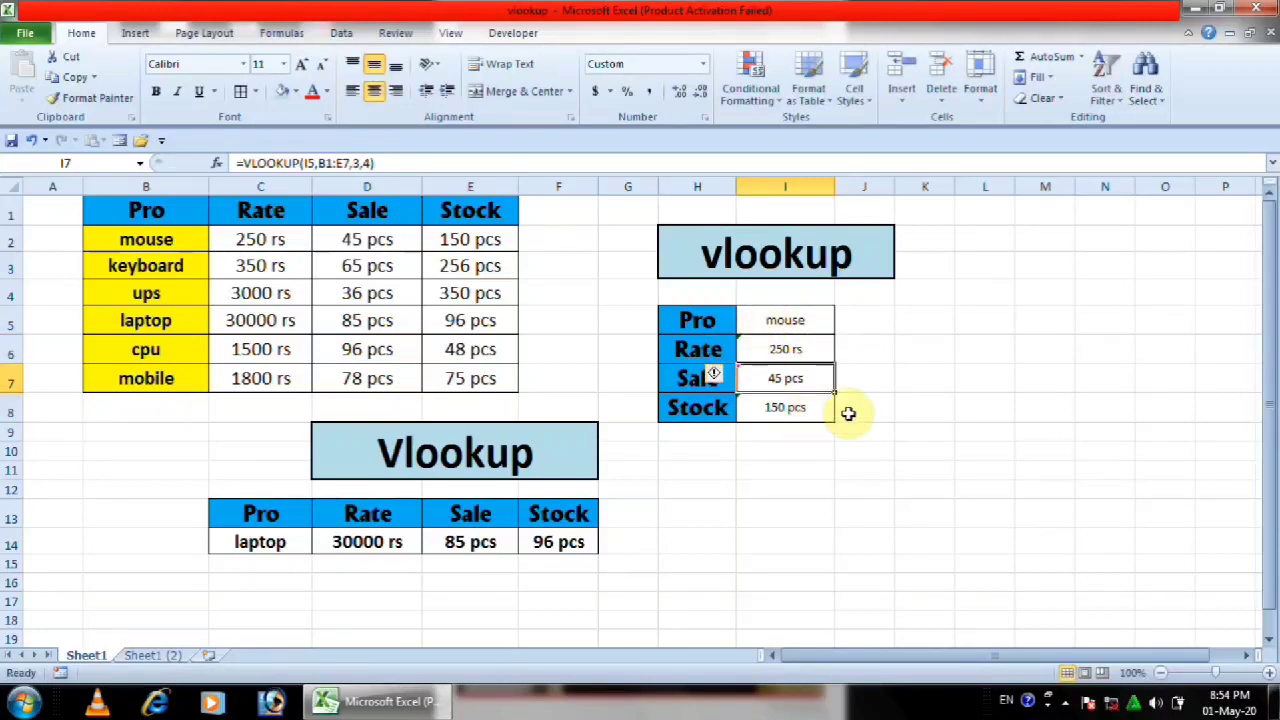
click(906, 406)
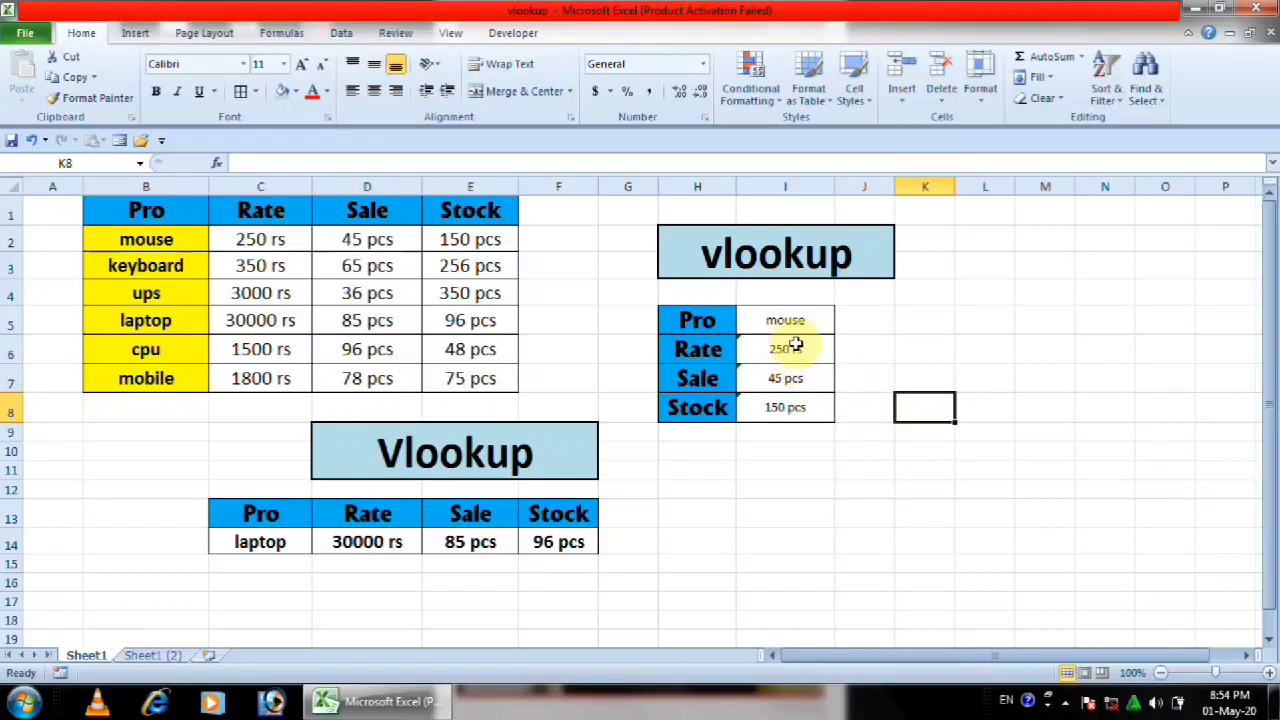
click(818, 450)
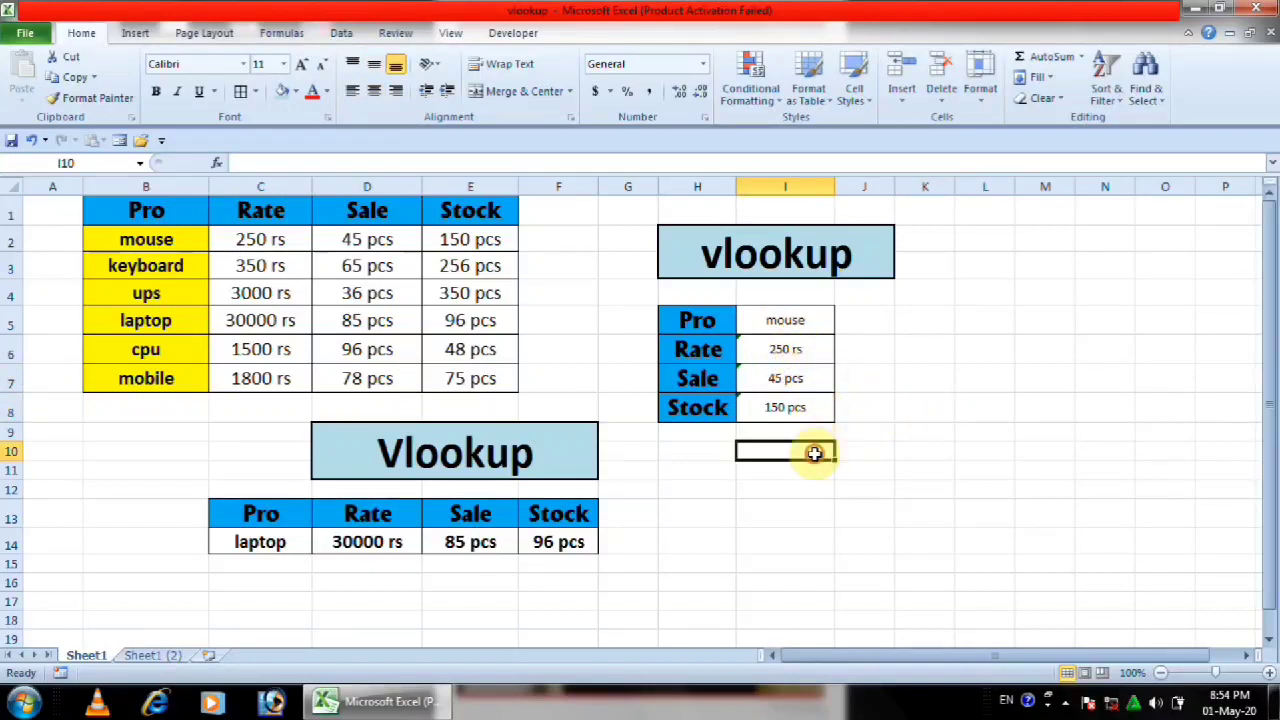
Clear the product names from cells C14 and I5 in the two lookup tables.
click(252, 548)
text(\)
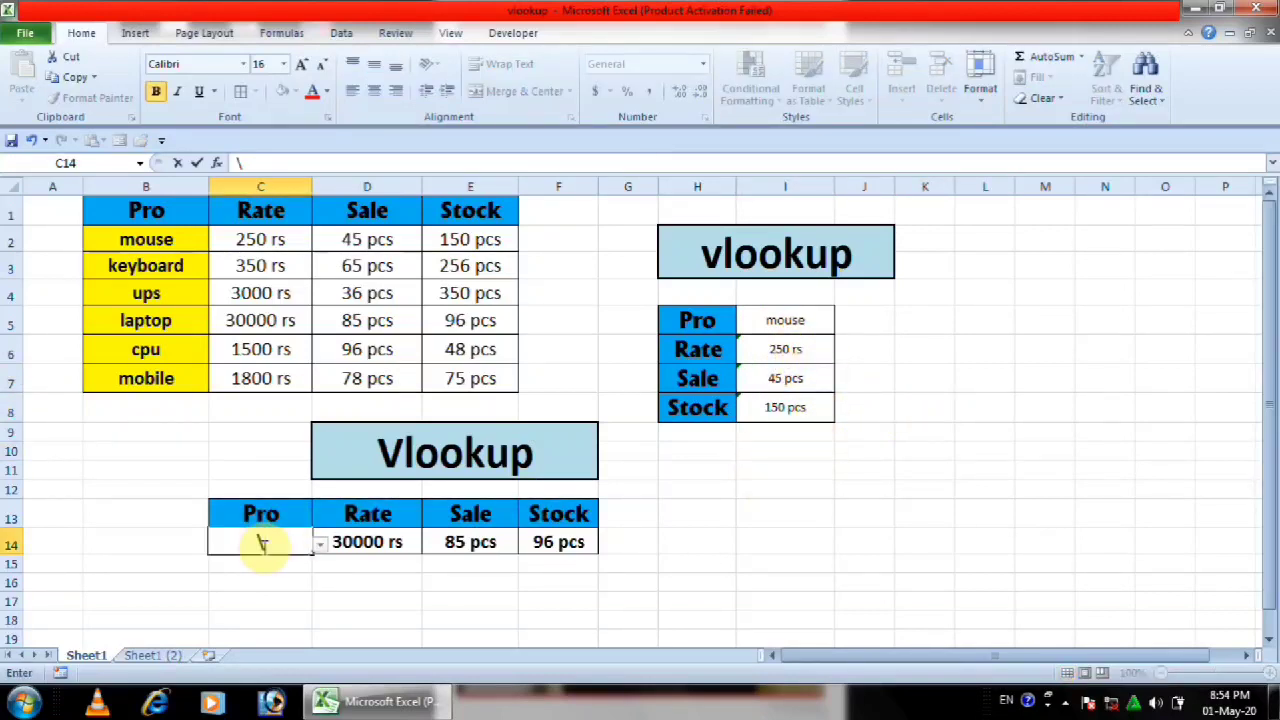
key(BackSpace)
click(343, 582)
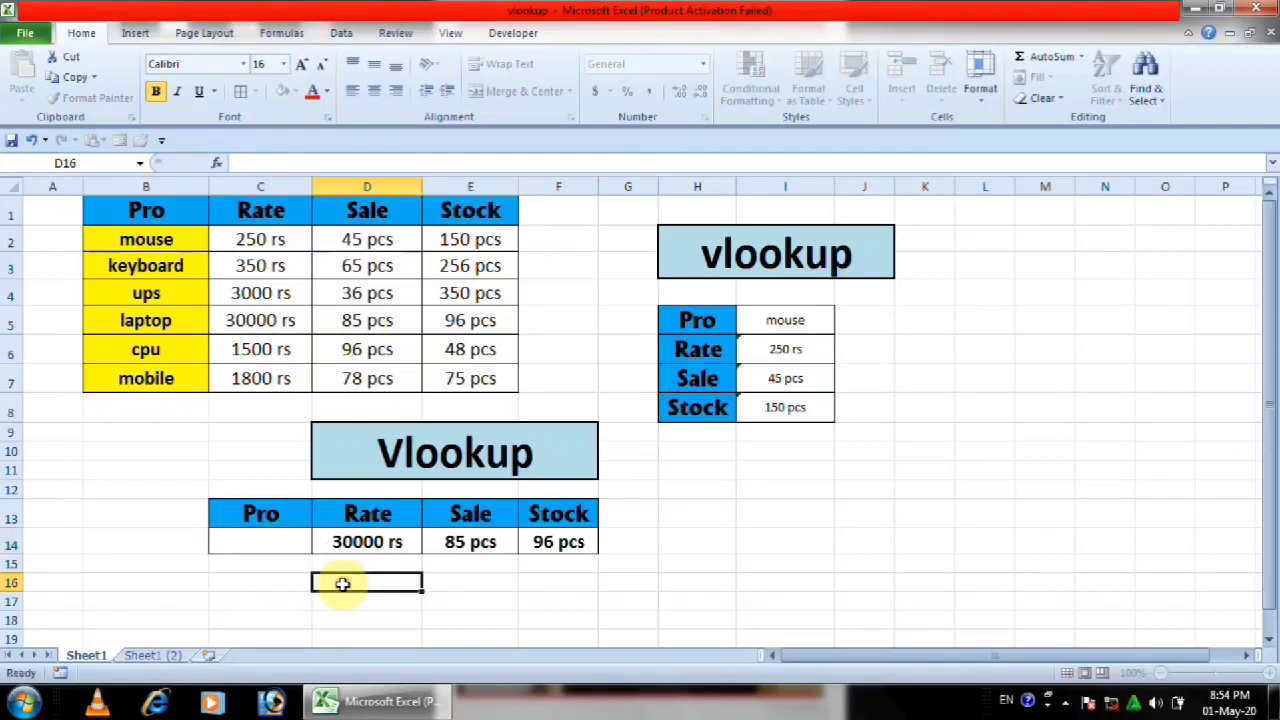
click(794, 322)
key(BackSpace)
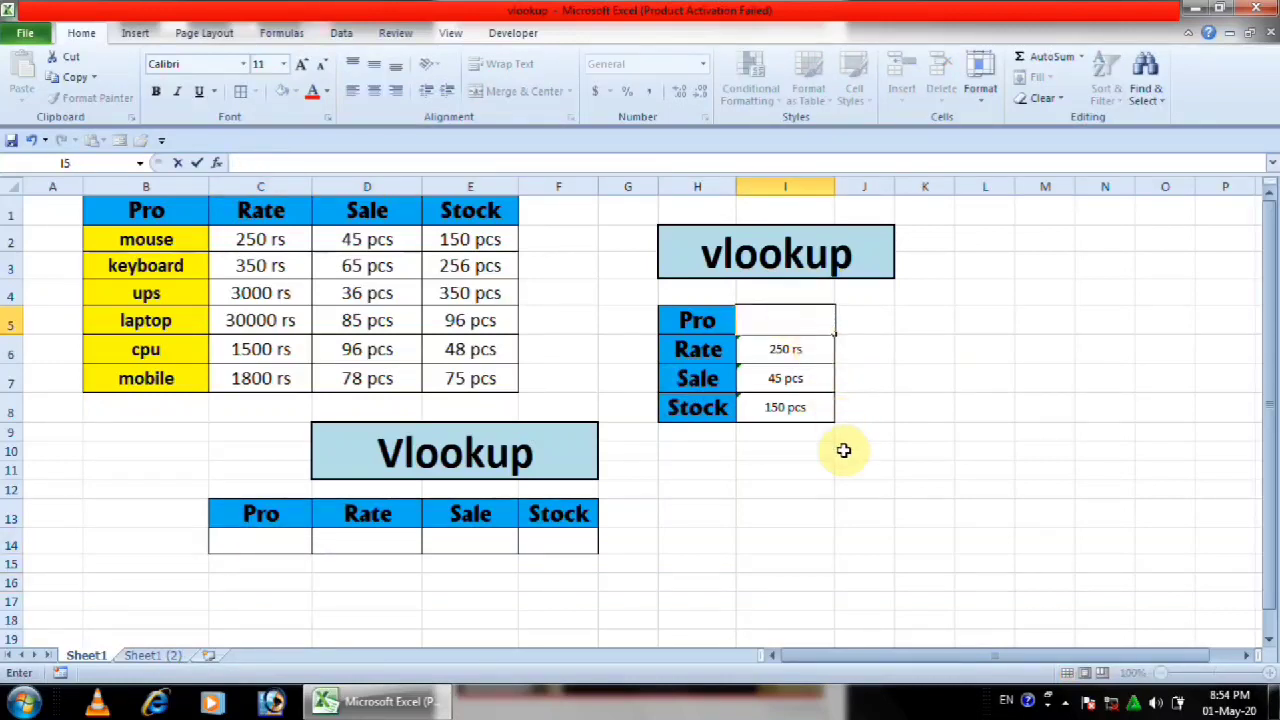
click(848, 486)
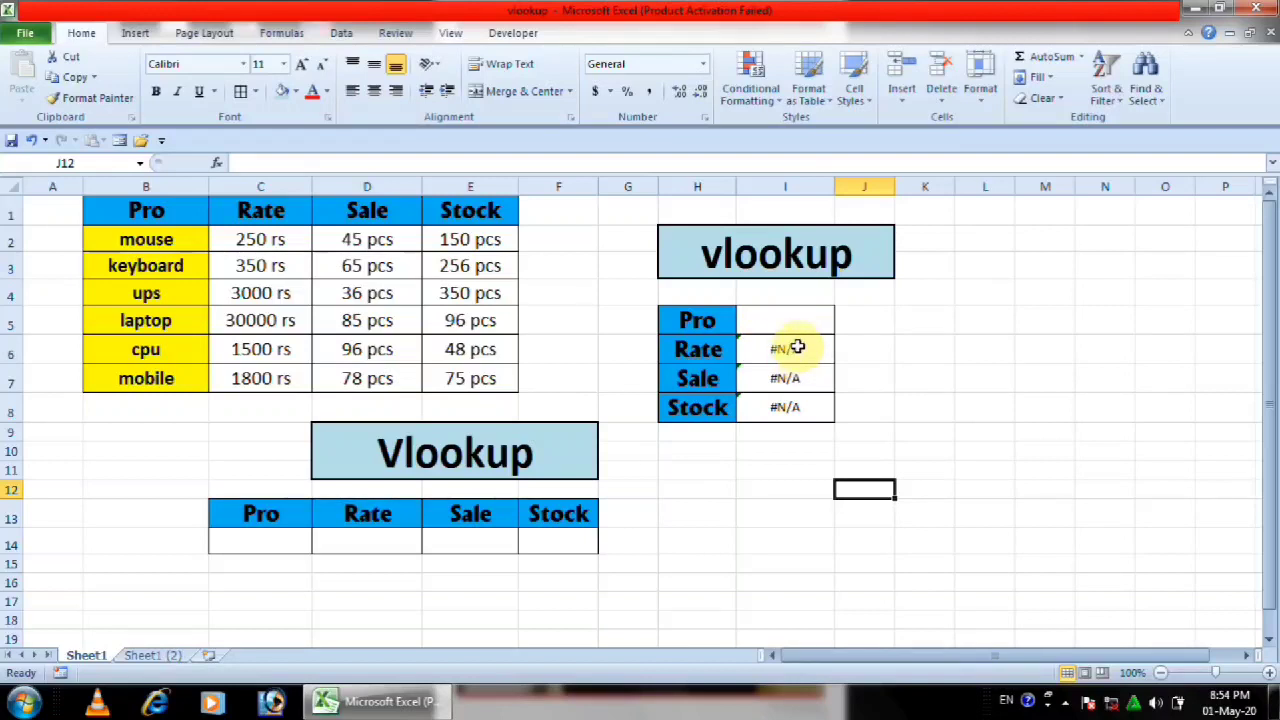
Set the product in cell C14 to laptop using its list of allowed values.
click(290, 545)
click(320, 545)
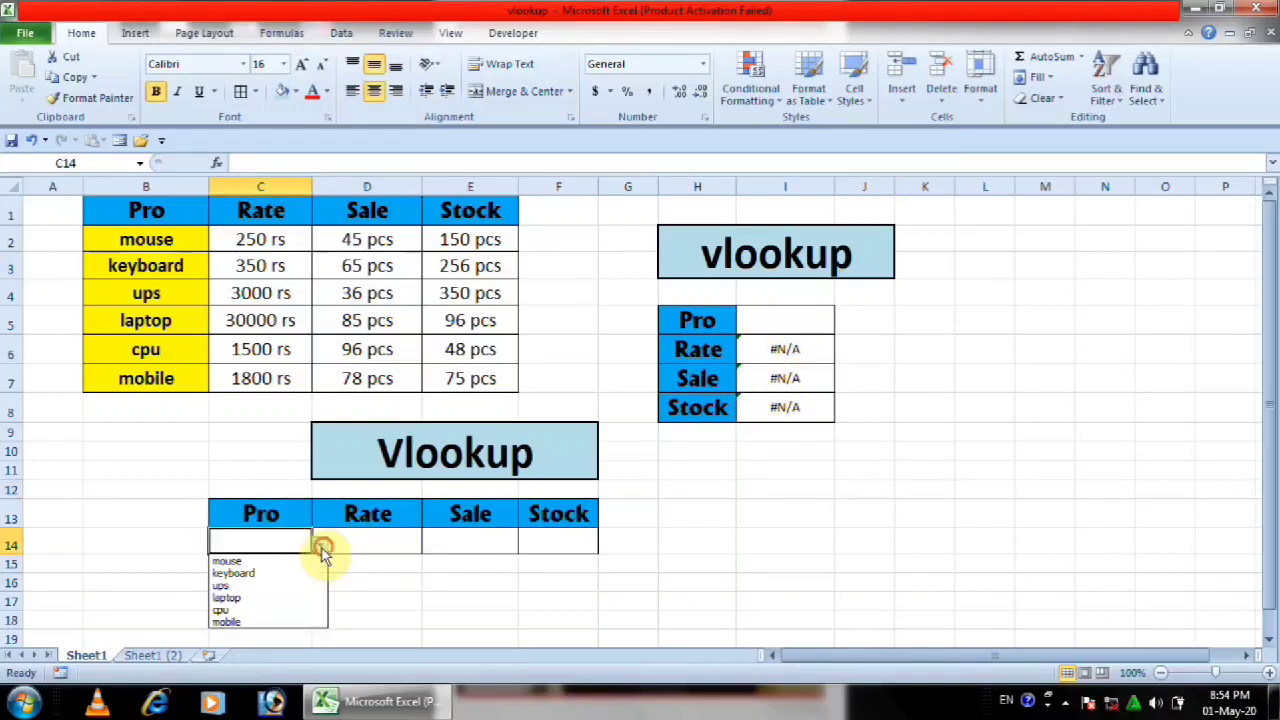
click(265, 598)
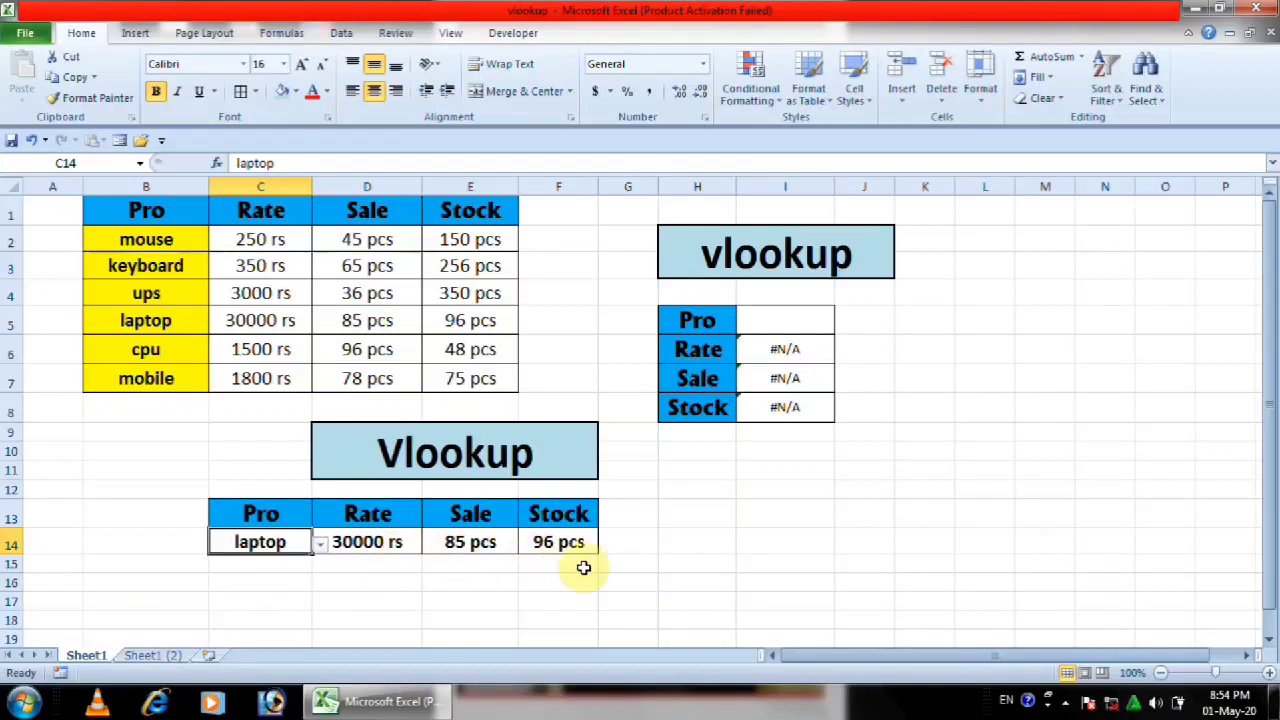
click(676, 580)
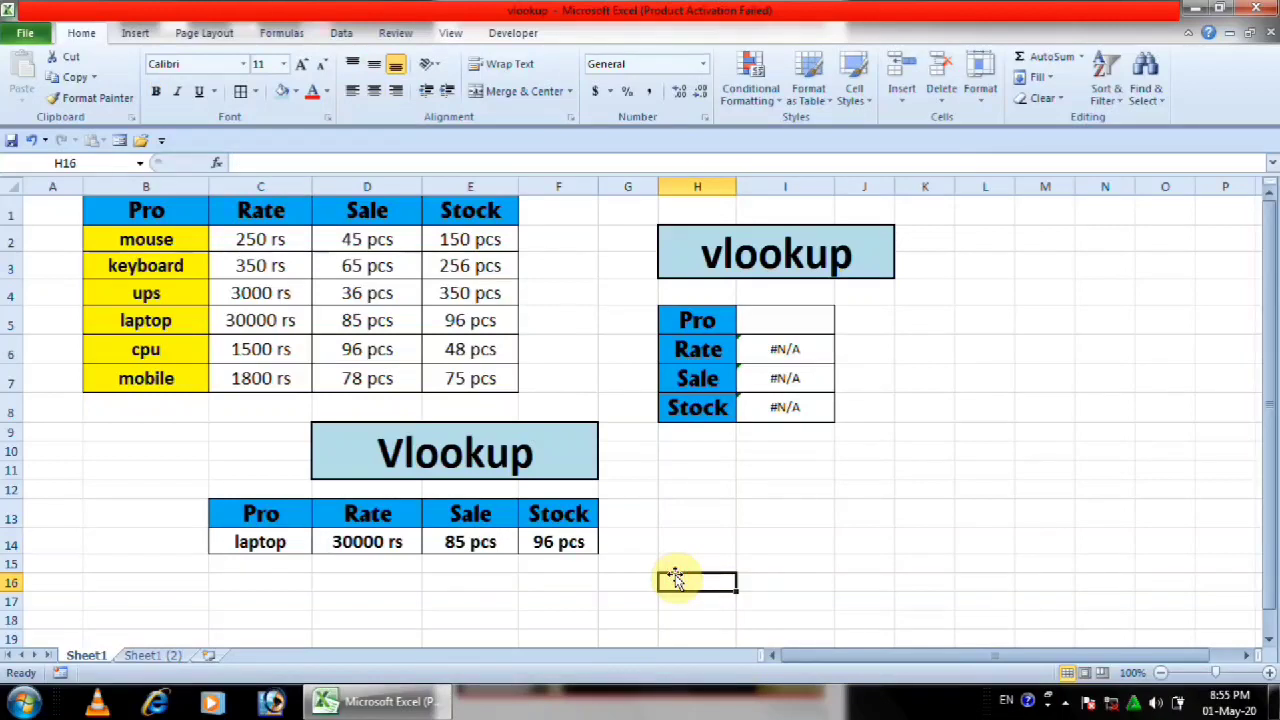
Switch to the Sheet1 (2) worksheet and look over the product table in B1:E7.
click(155, 655)
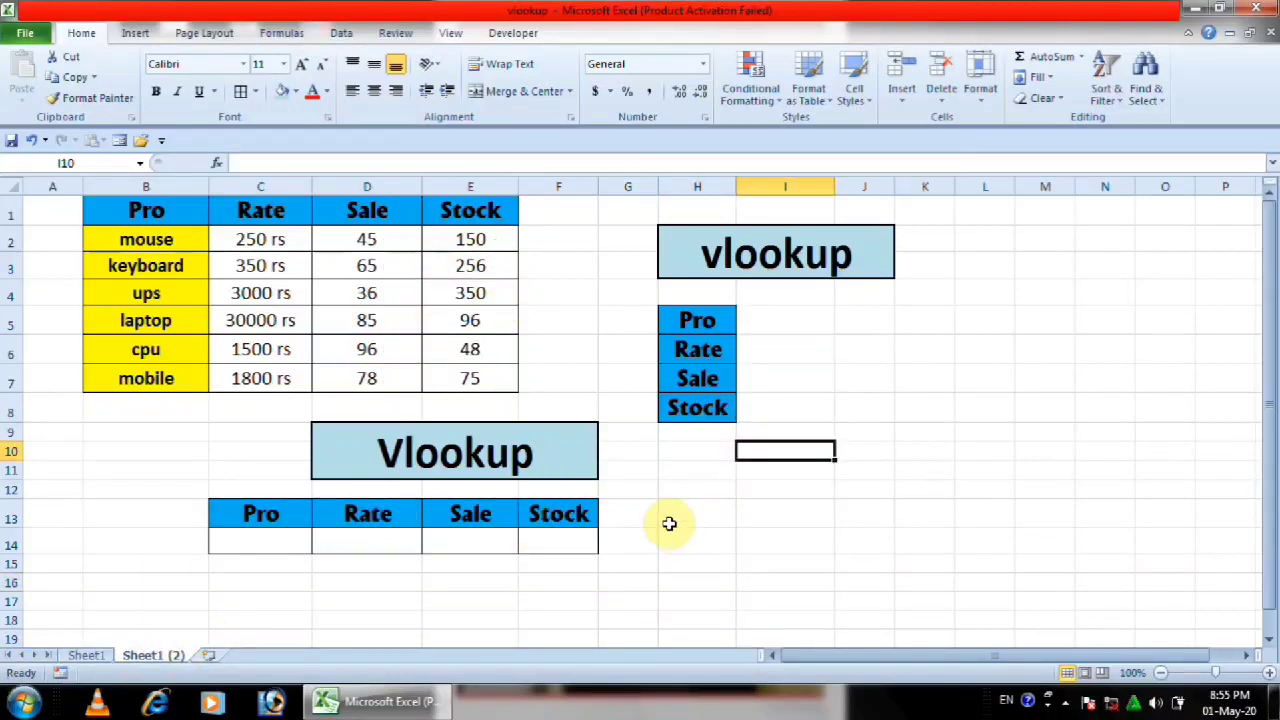
click(712, 544)
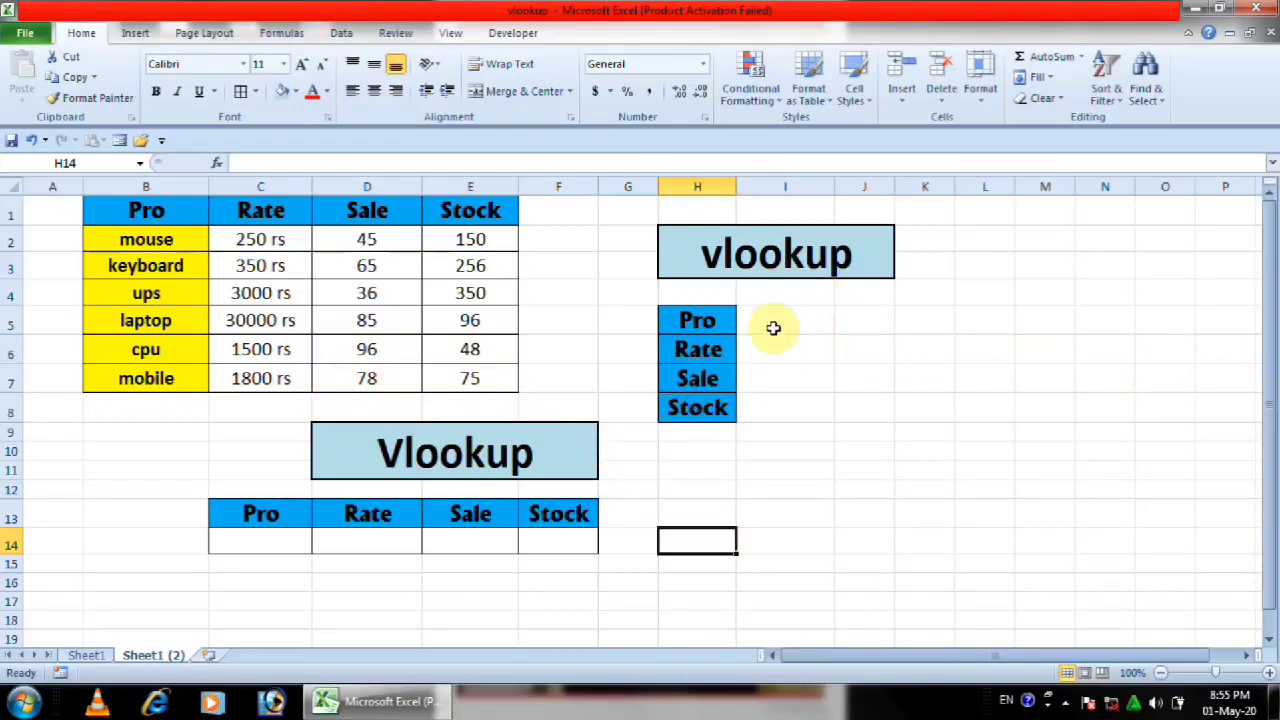
drag(171, 209, 480, 370)
click(470, 322)
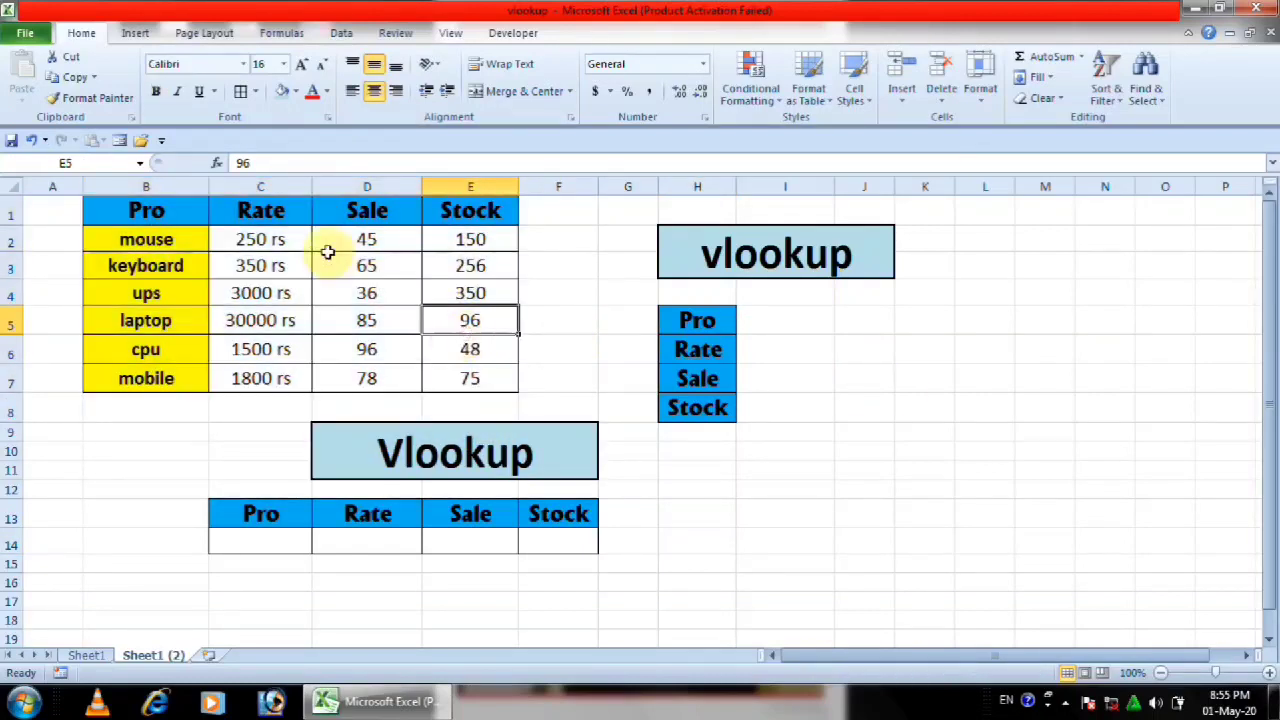
Clear the Pro, Rate, Sale and Stock labels from cells H5:H8.
drag(704, 318, 705, 402)
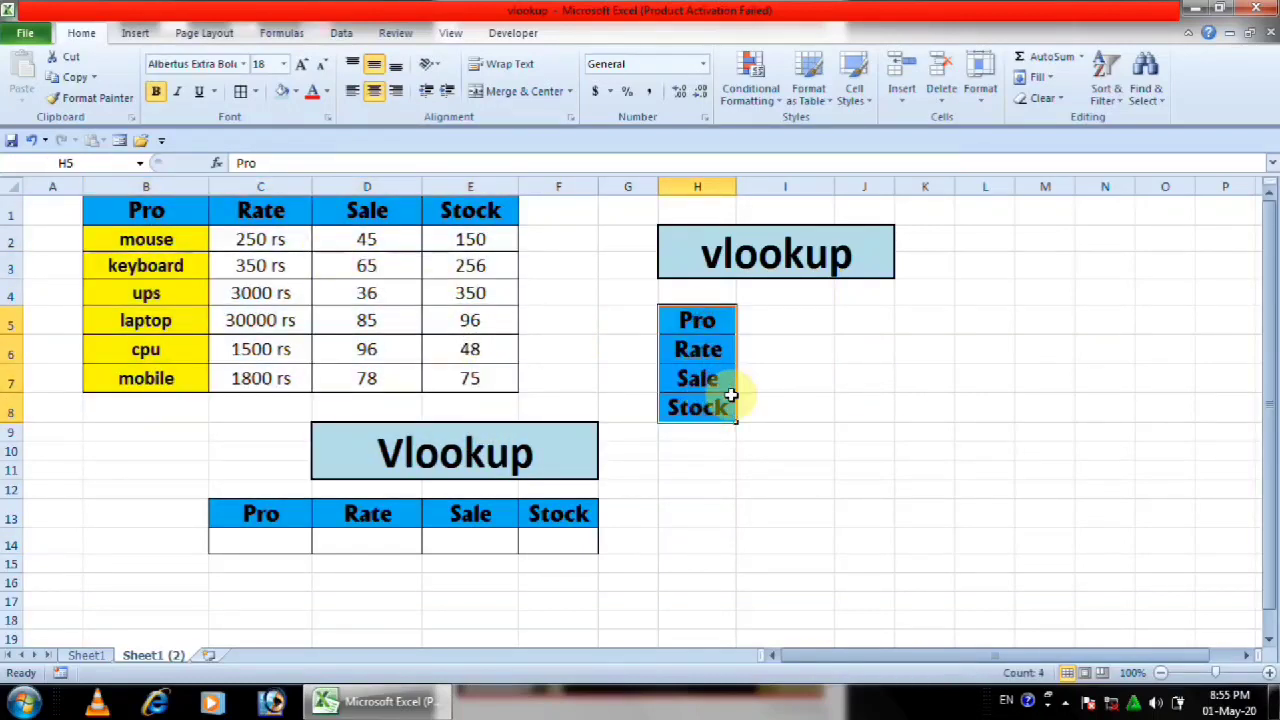
key(Delete)
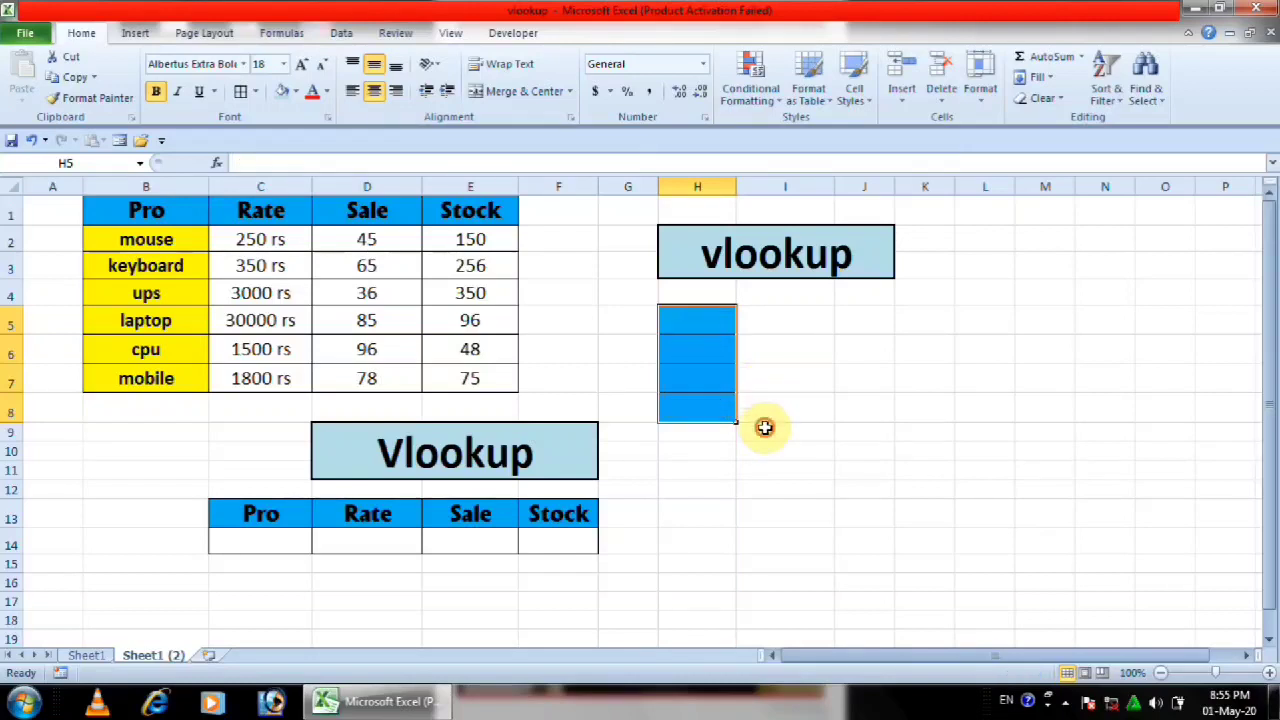
click(763, 428)
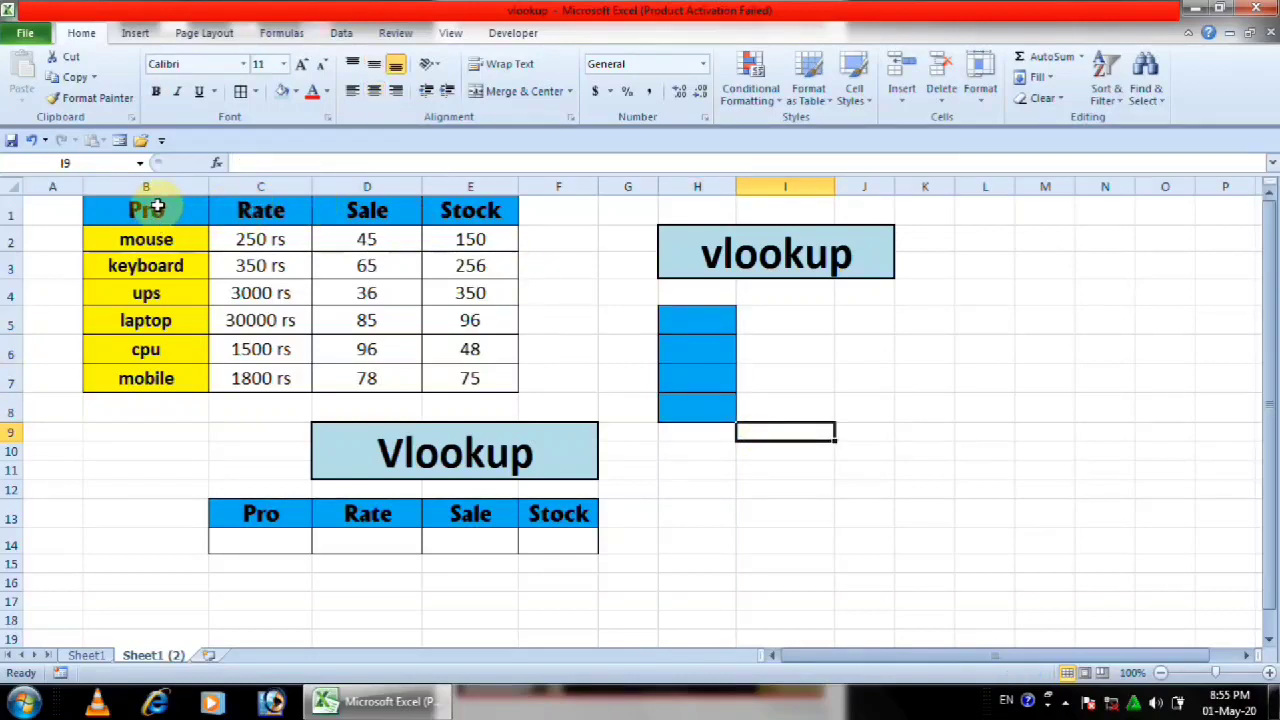
Copy the product table's headers in B1:E1 and paste them transposed, starting at cell H5.
drag(157, 207, 471, 207)
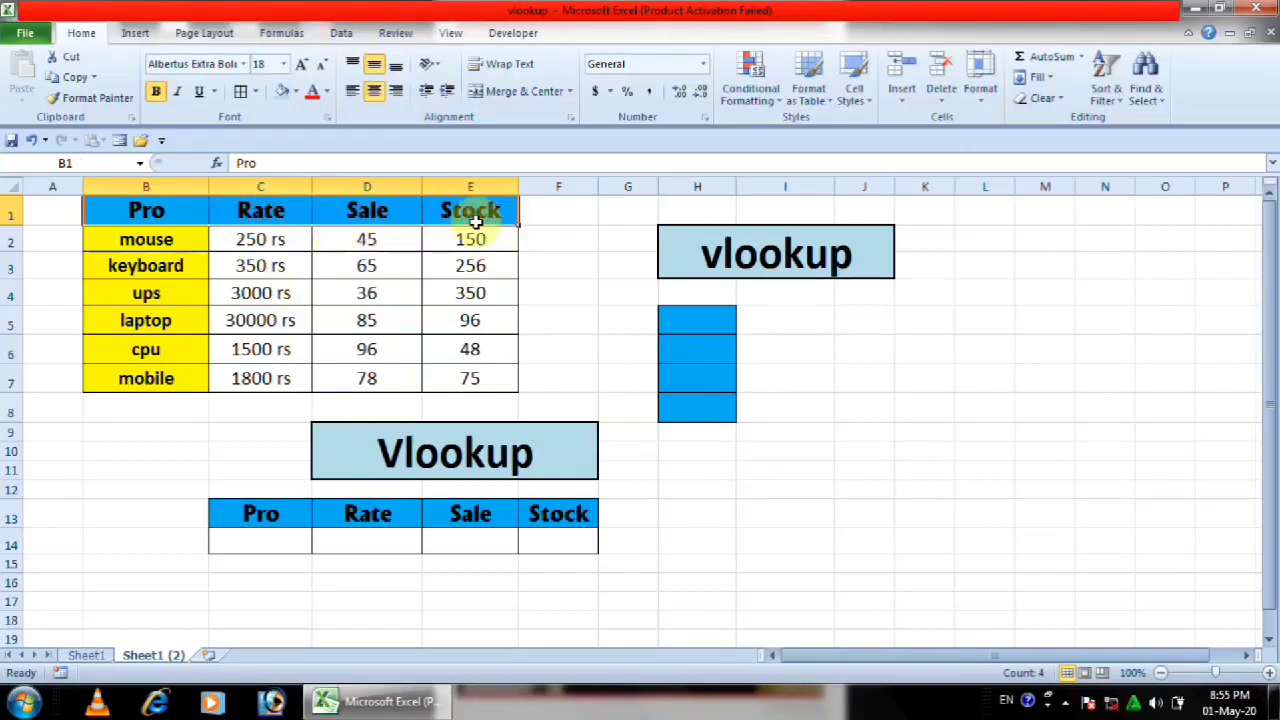
click(75, 80)
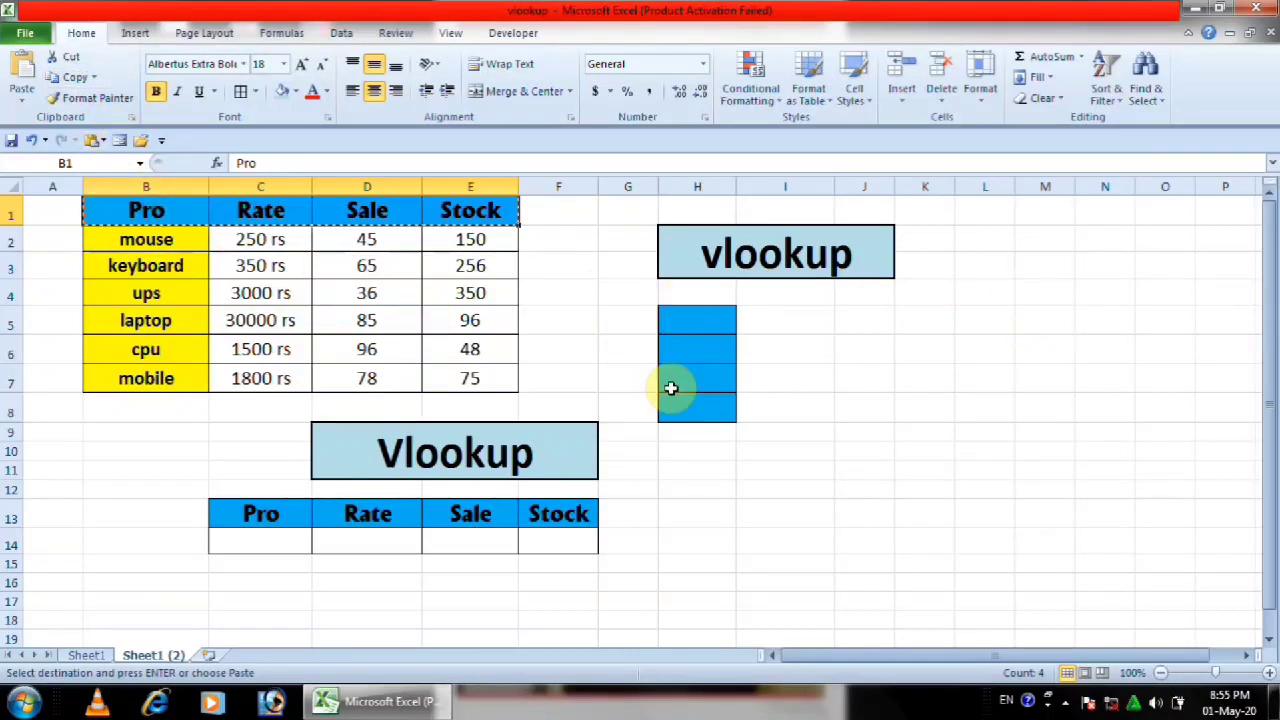
click(702, 320)
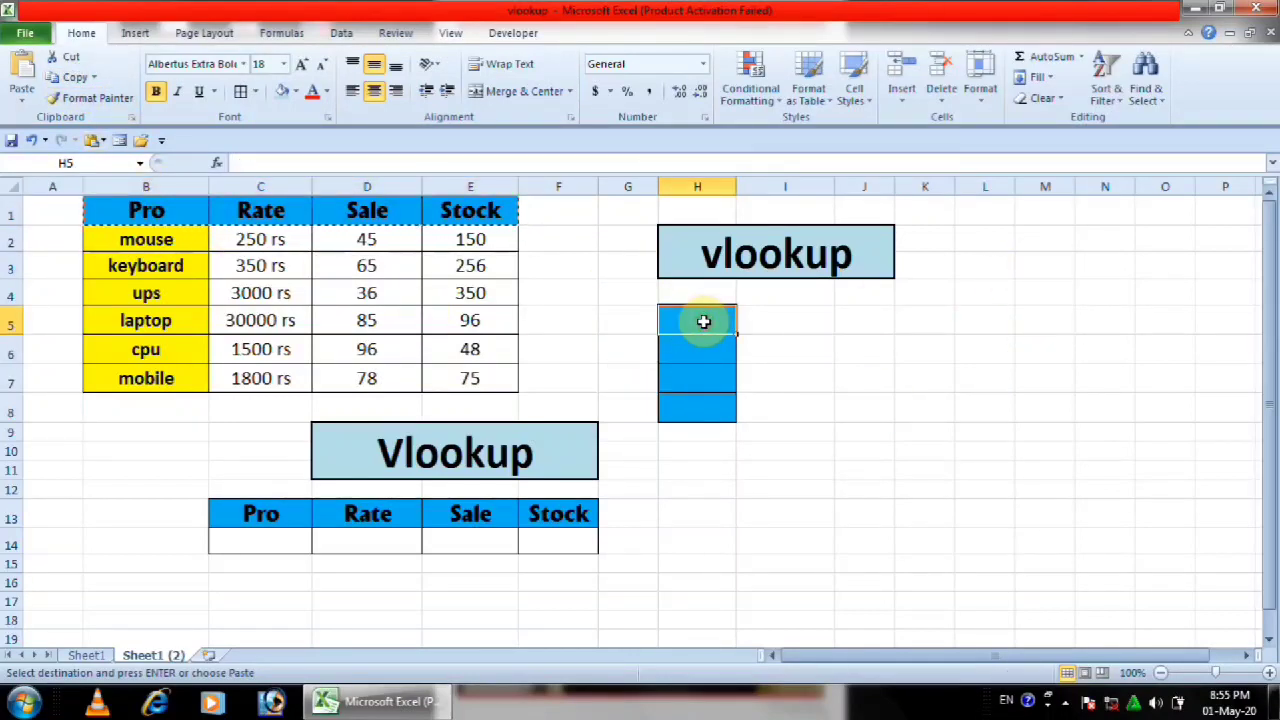
click(24, 104)
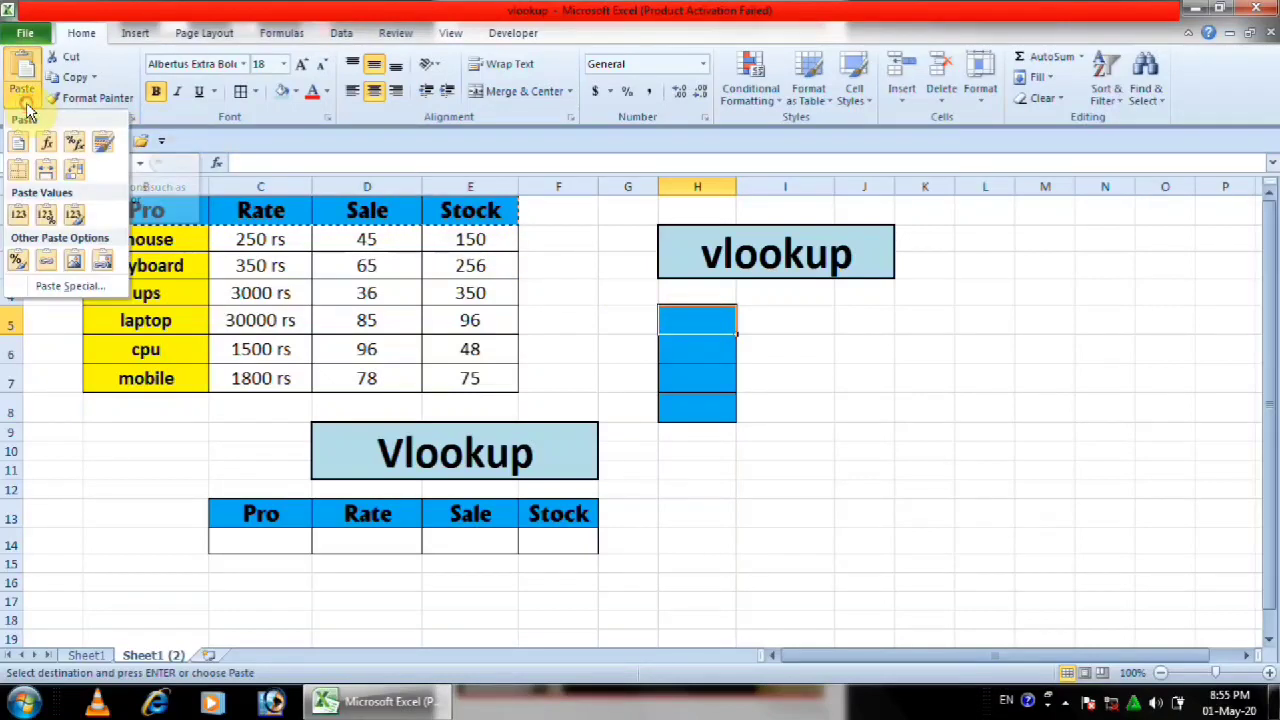
click(75, 177)
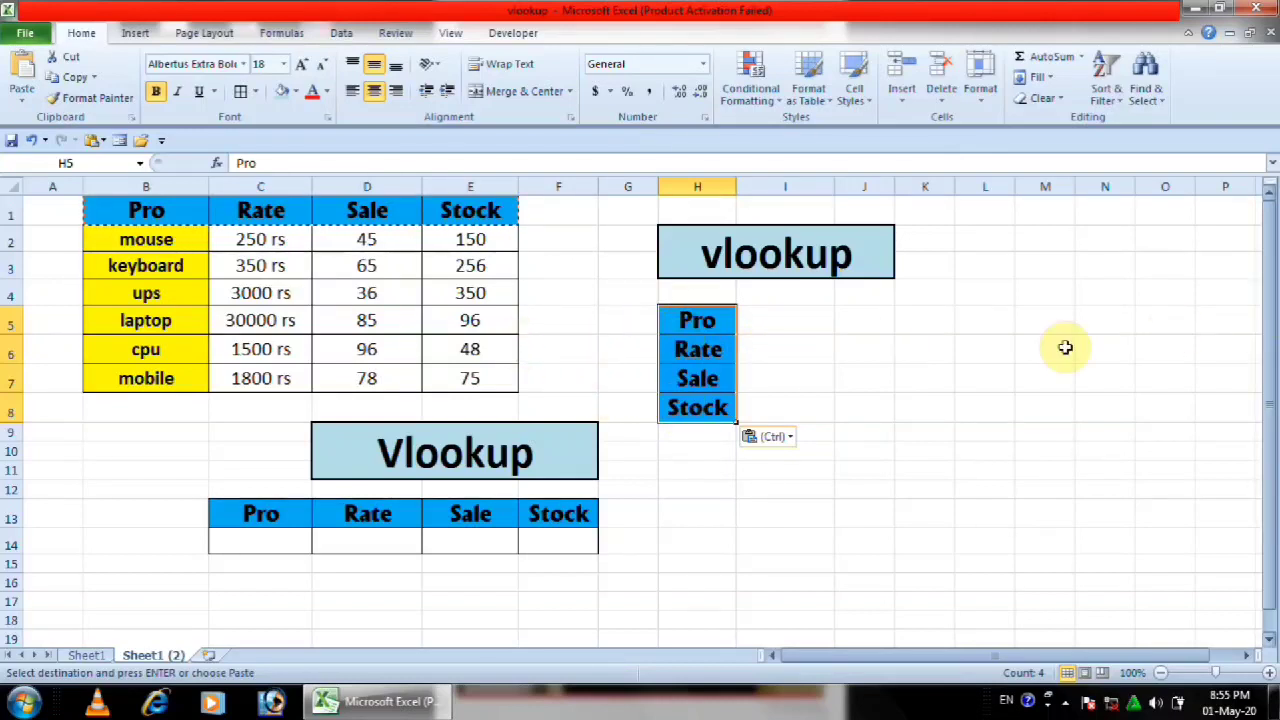
Enter =VLOOKUP(I5,B1:E7,2,0) in cell I6 to return the rate of the product in I5.
click(776, 323)
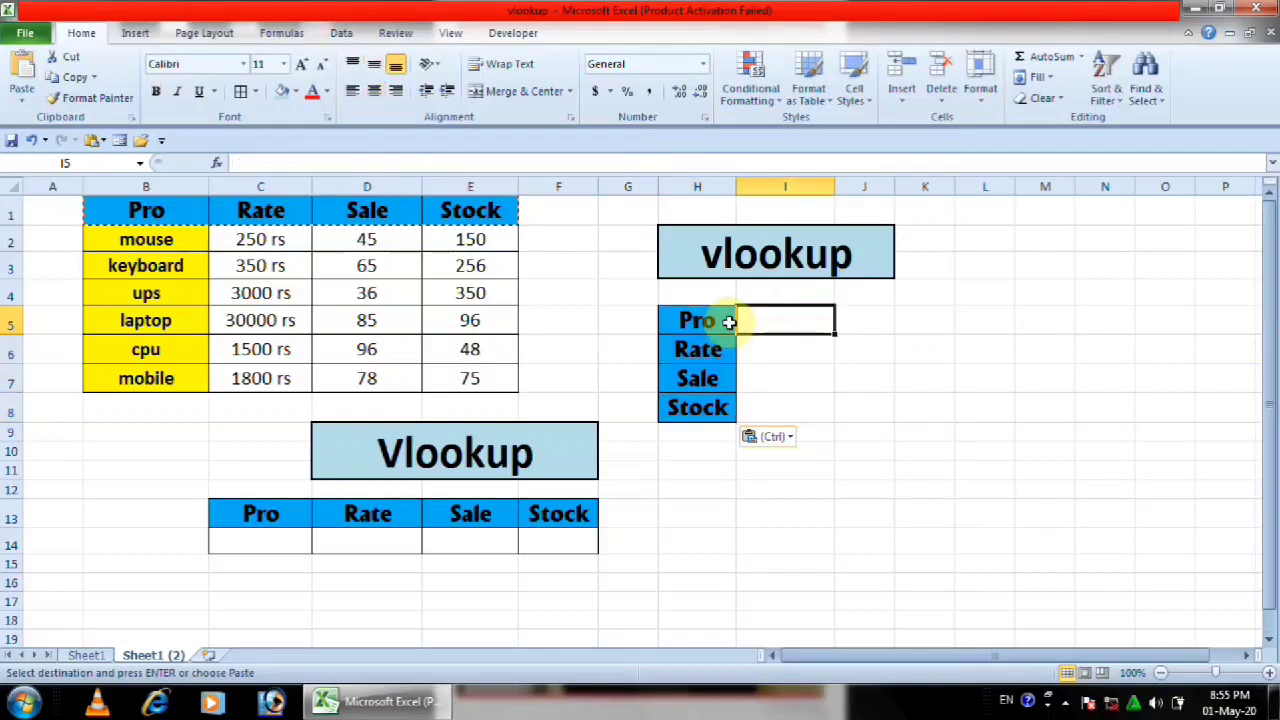
click(774, 349)
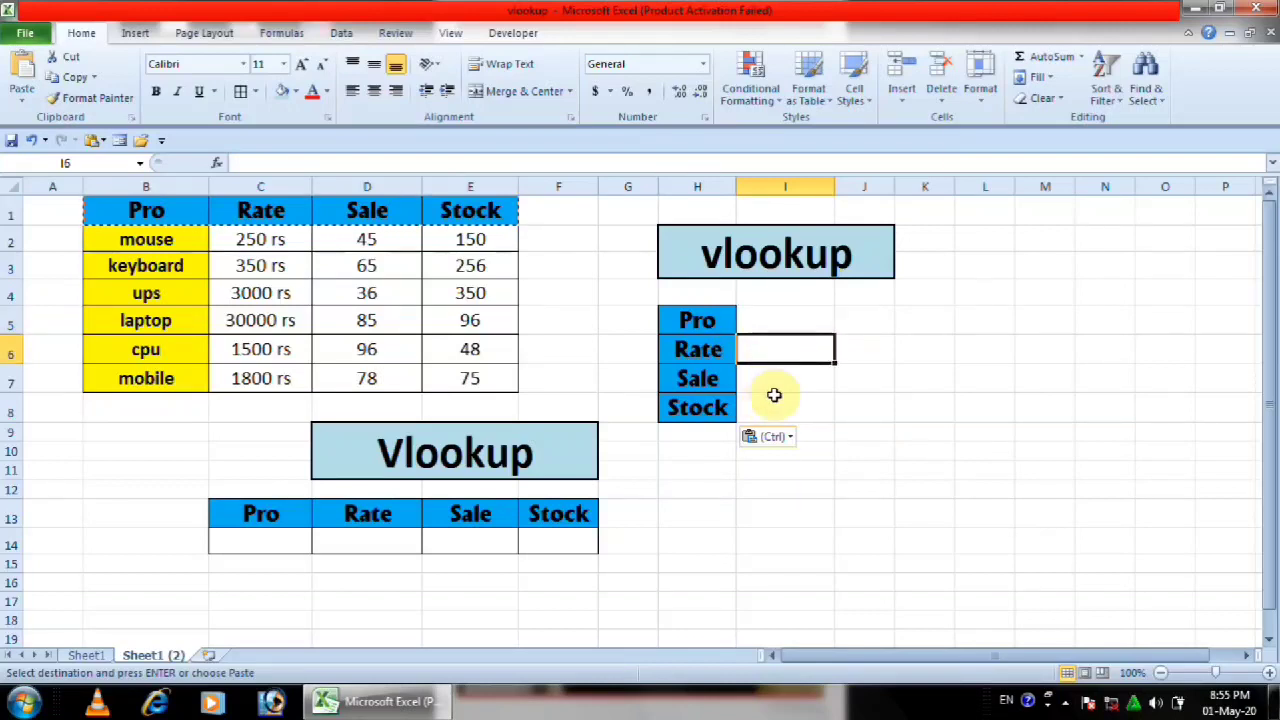
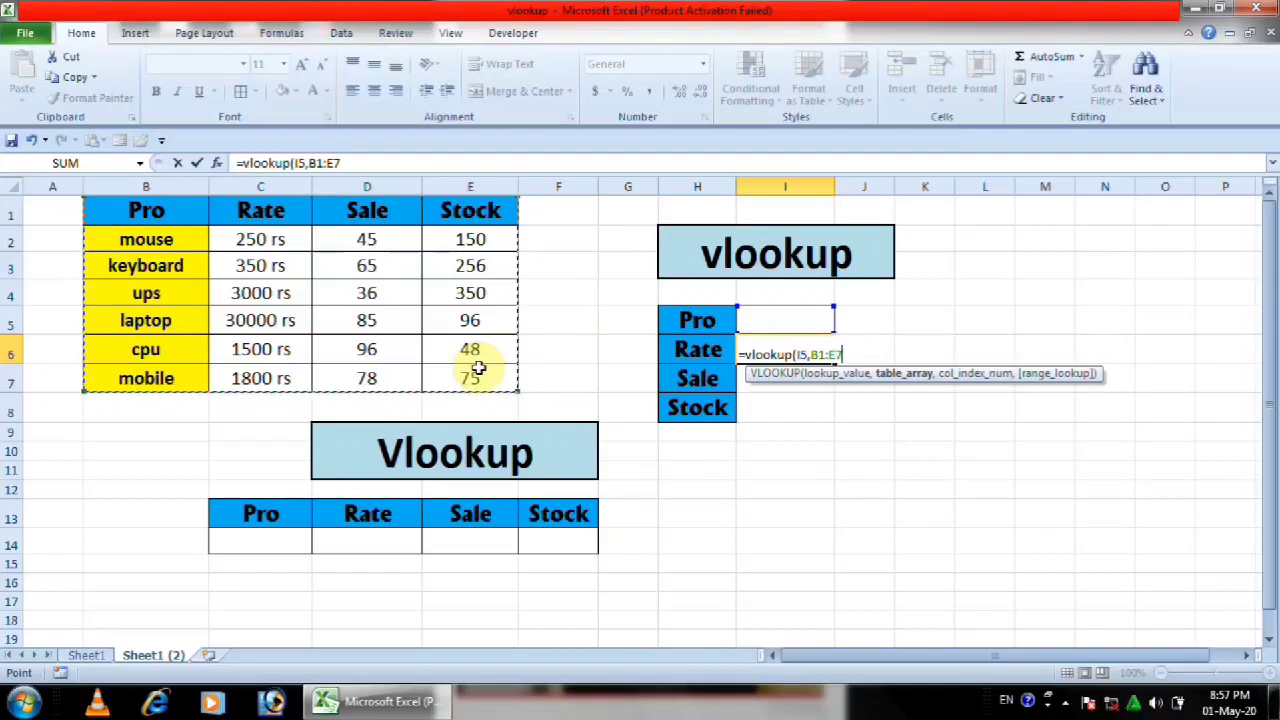
text(,)
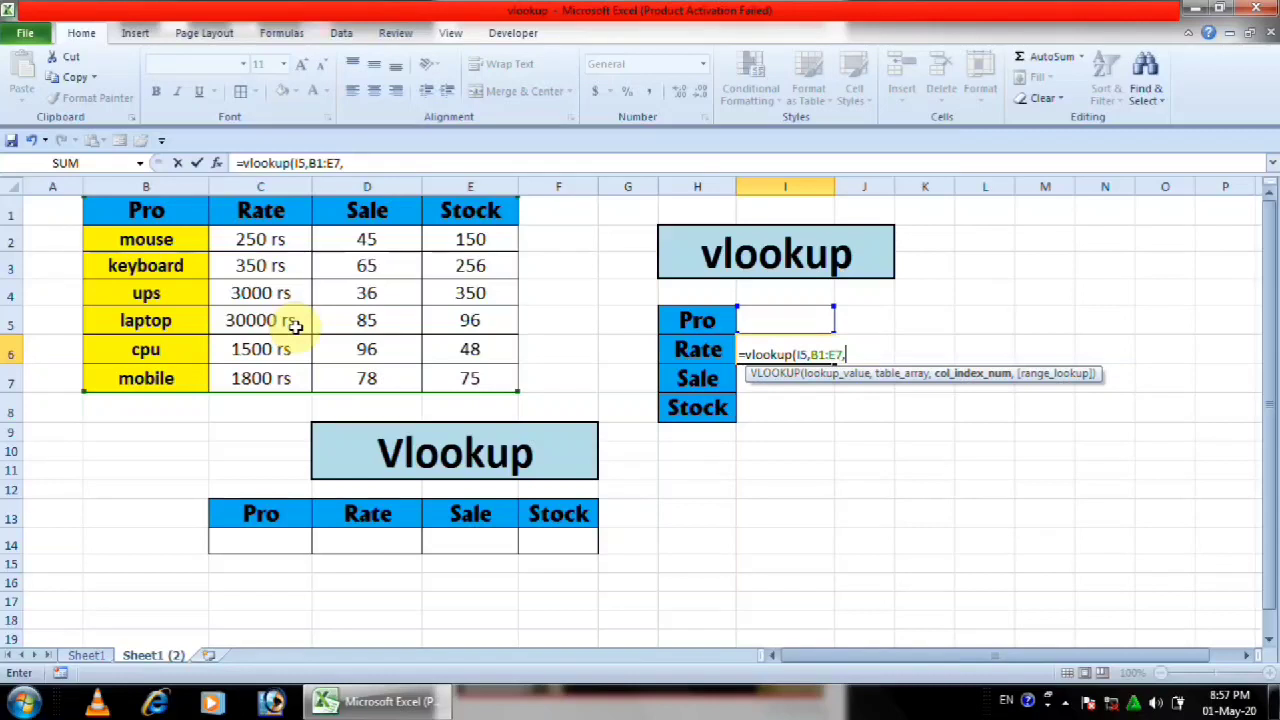
text(2,)
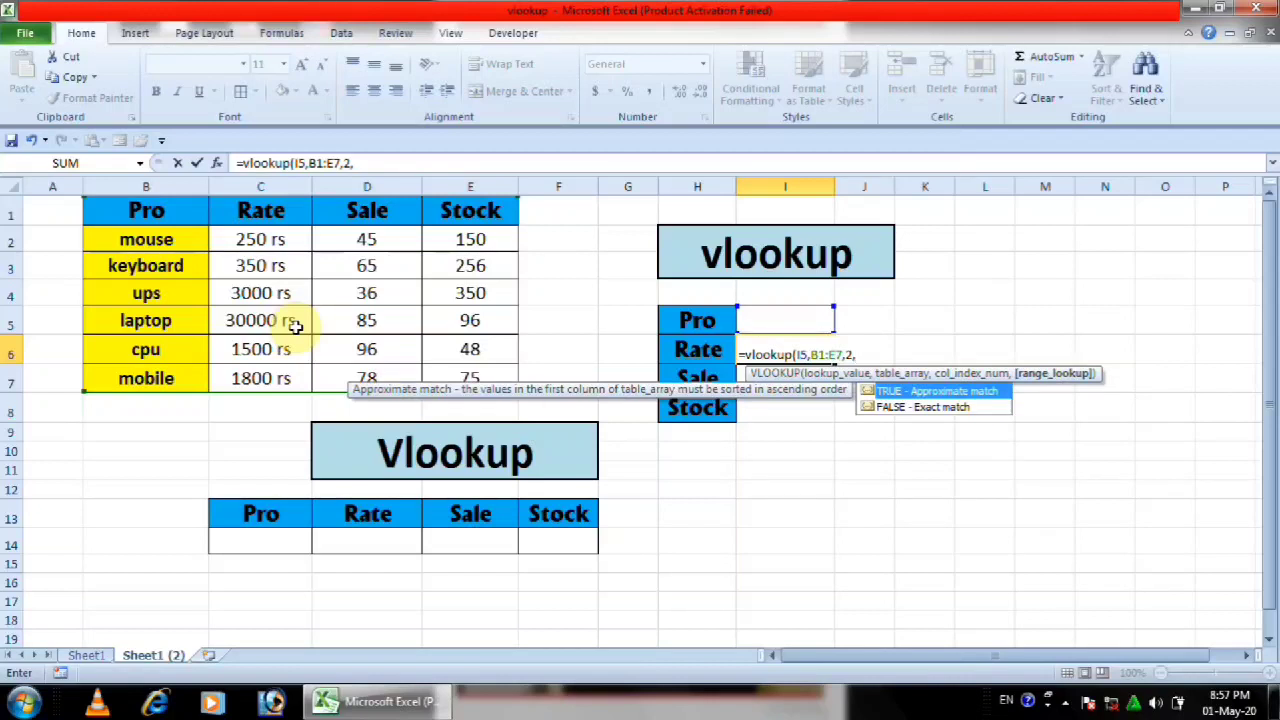
text(0))
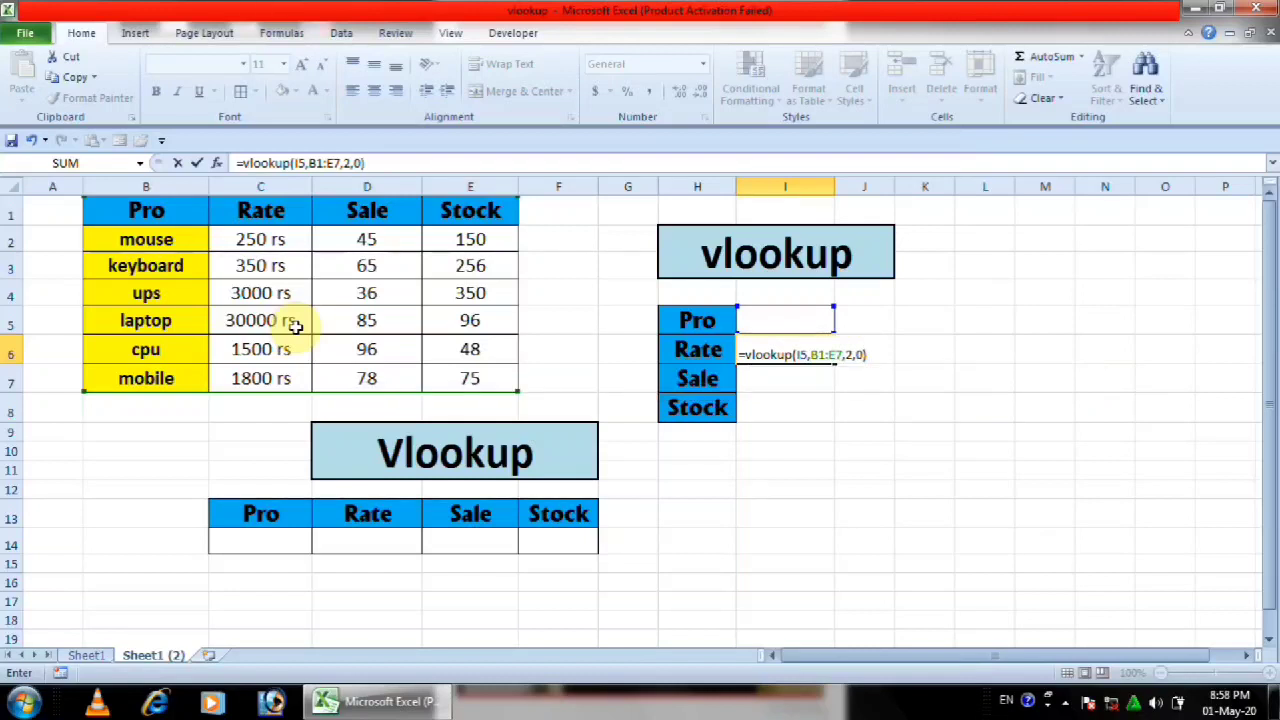
key(Return)
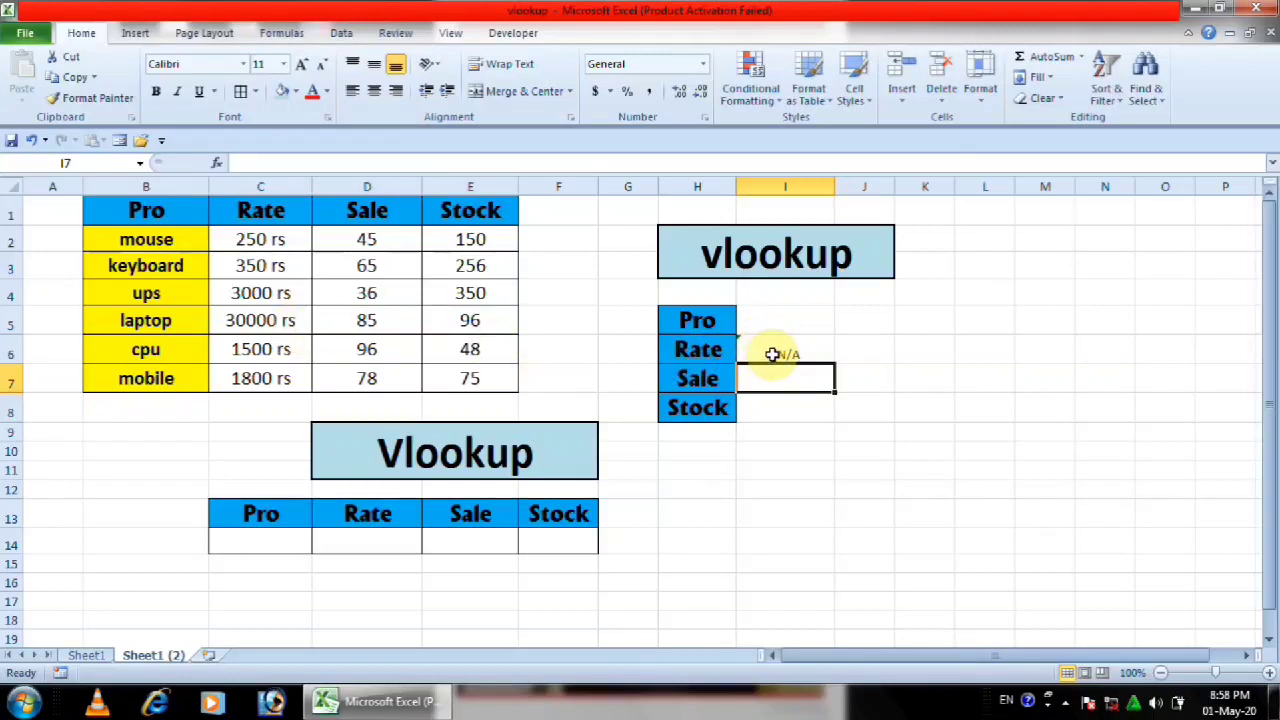
Enter mouse as the product in cell I5 to test the rate lookup.
click(776, 322)
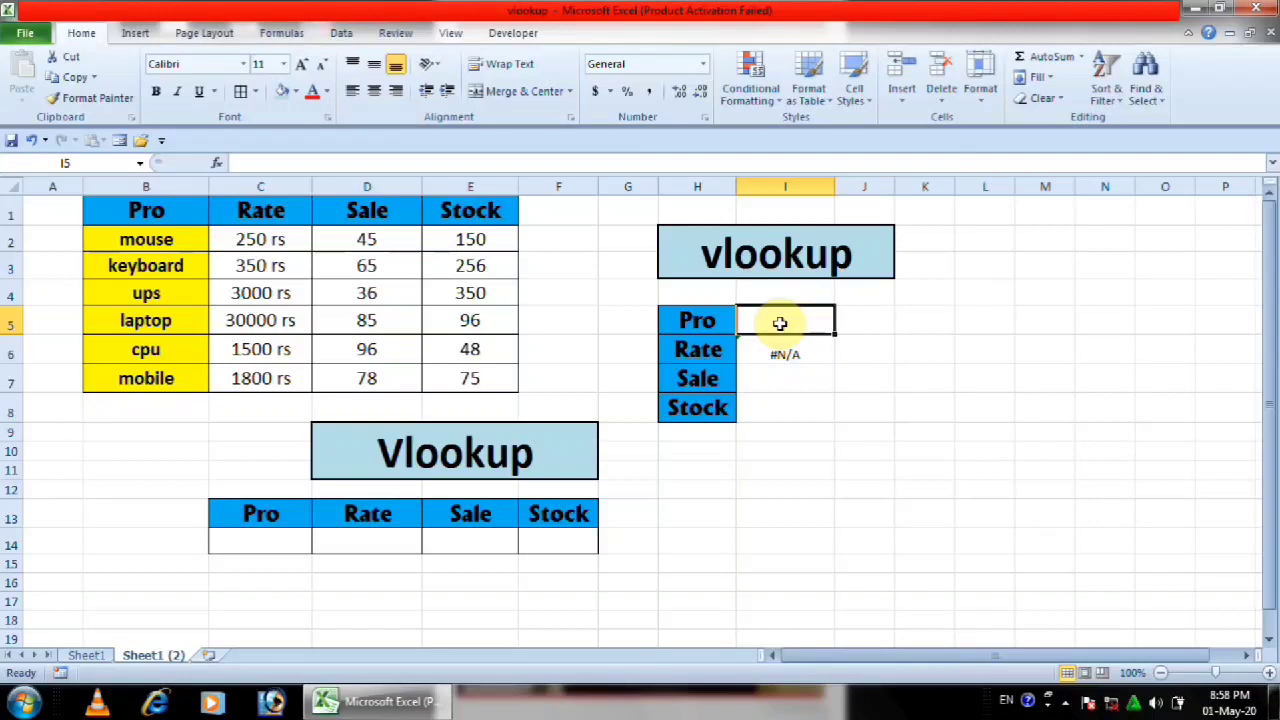
text(mouse)
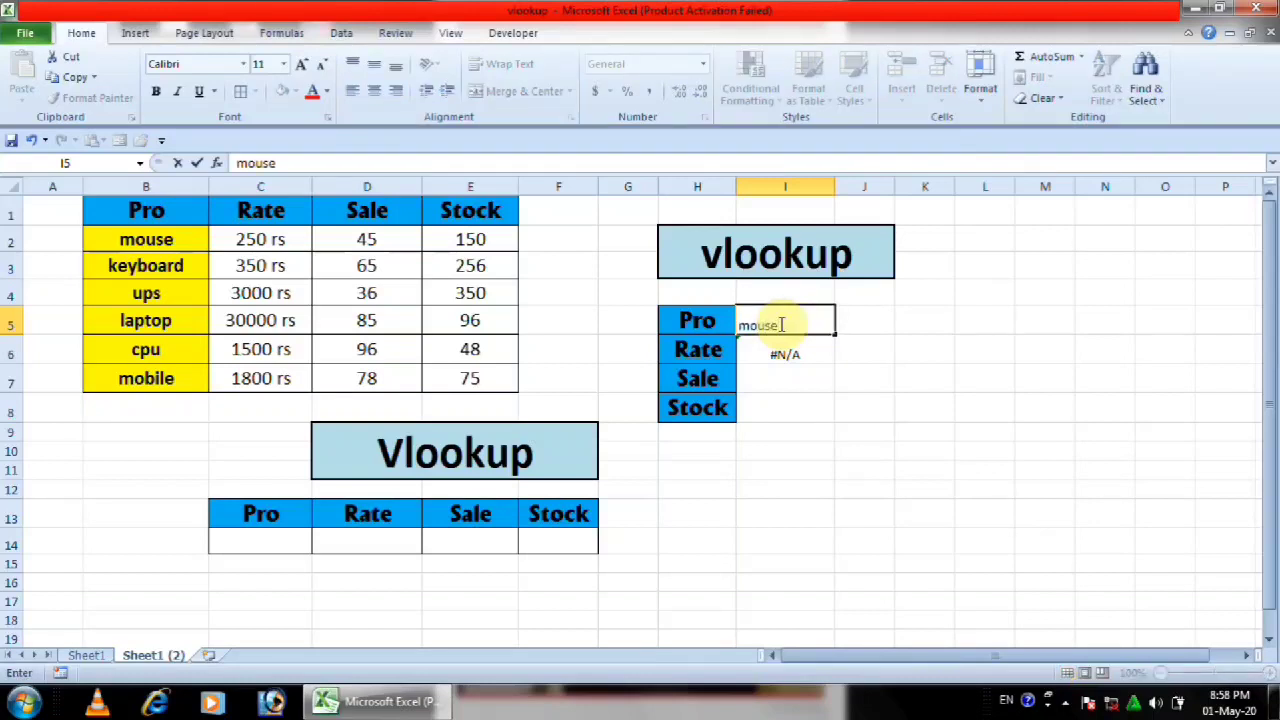
key(Return)
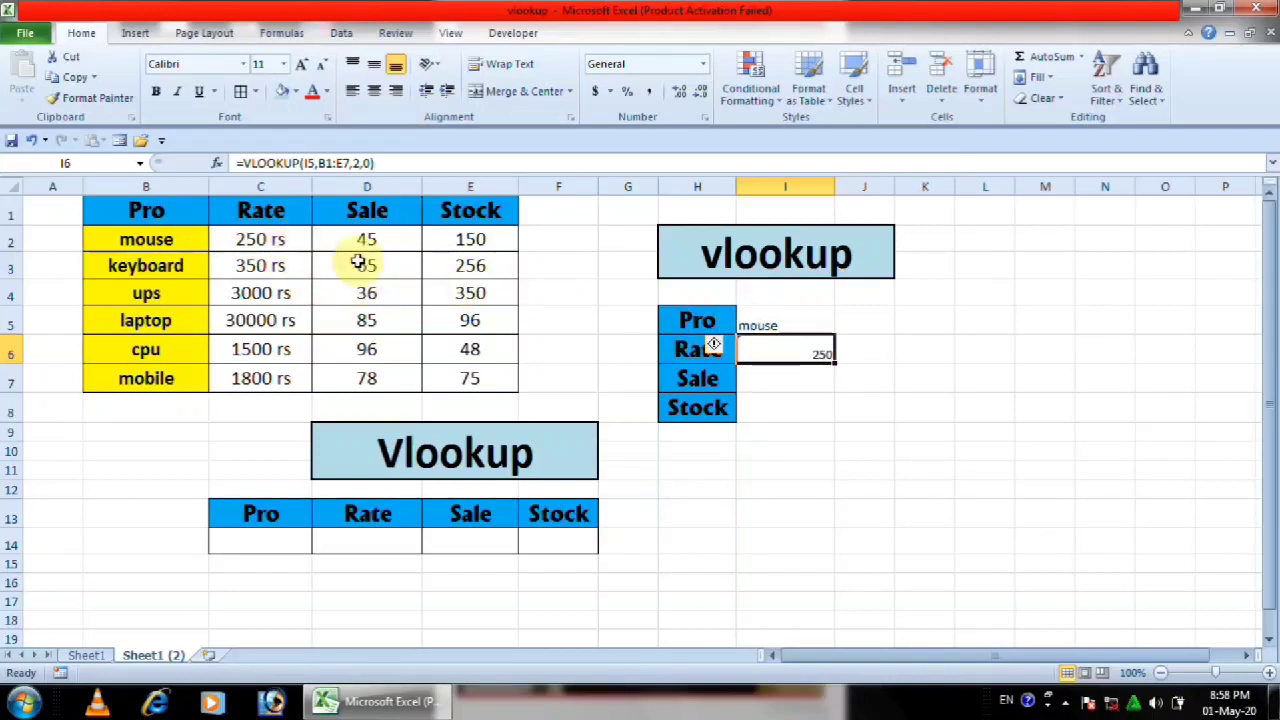
Enter =VLOOKUP(I5,B1:E7,3,0) in cell I7 to return the product's sale.
click(799, 378)
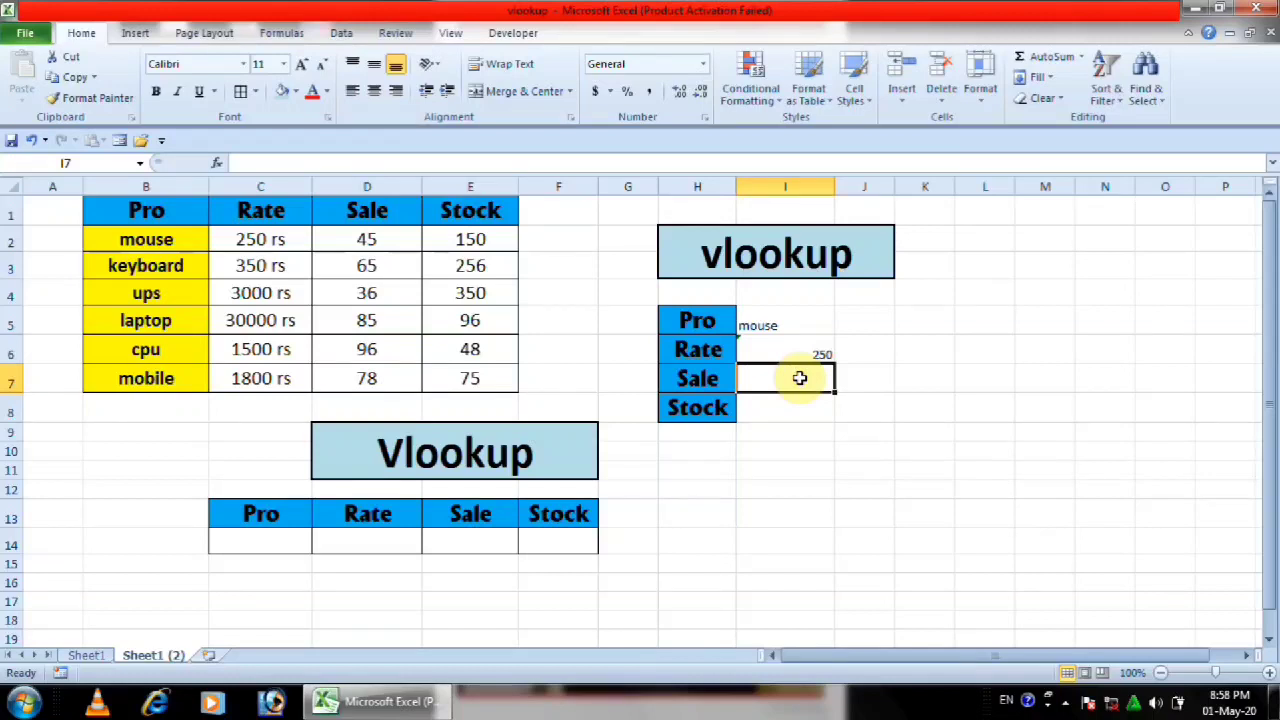
text(=c)
key(BackSpace)
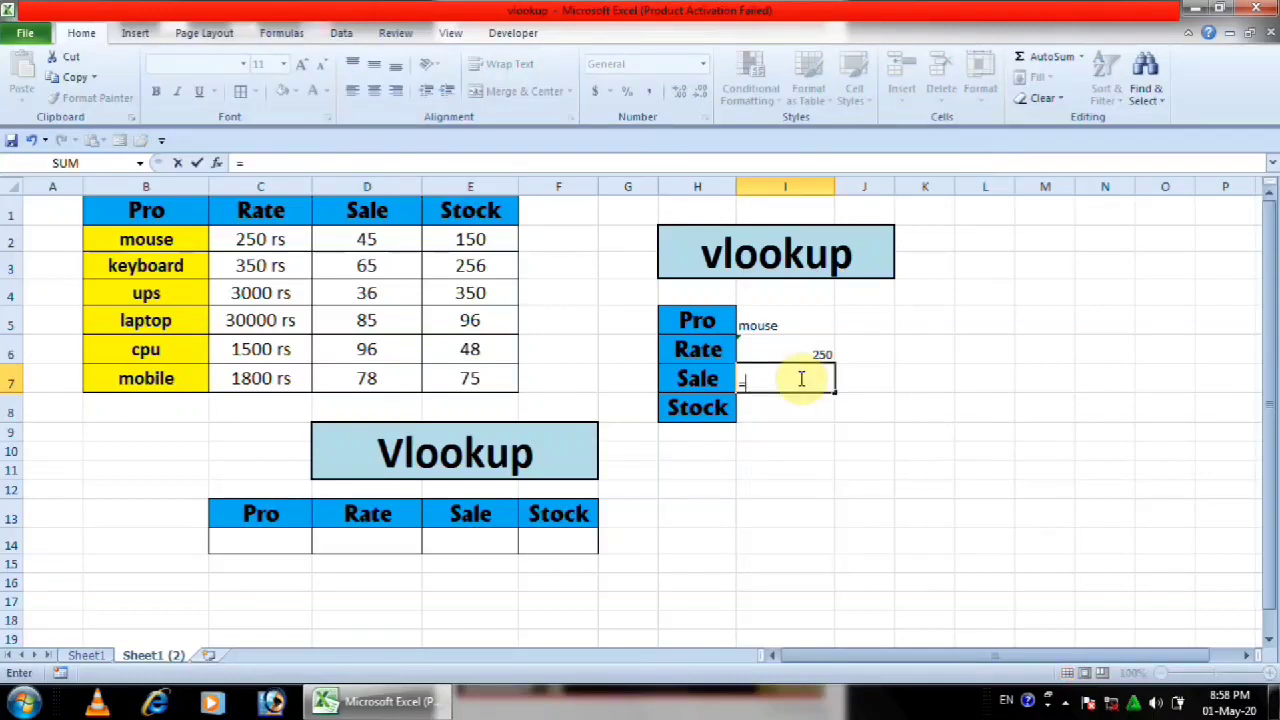
text(vlookup)
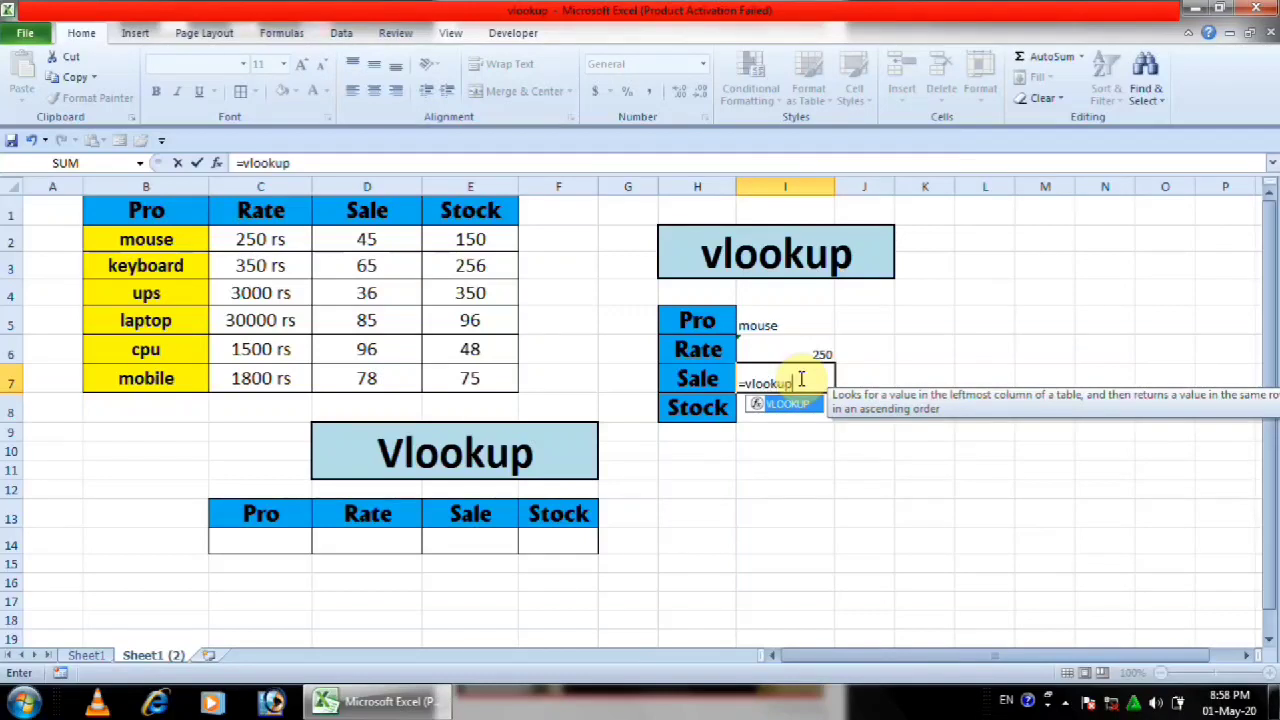
text(()
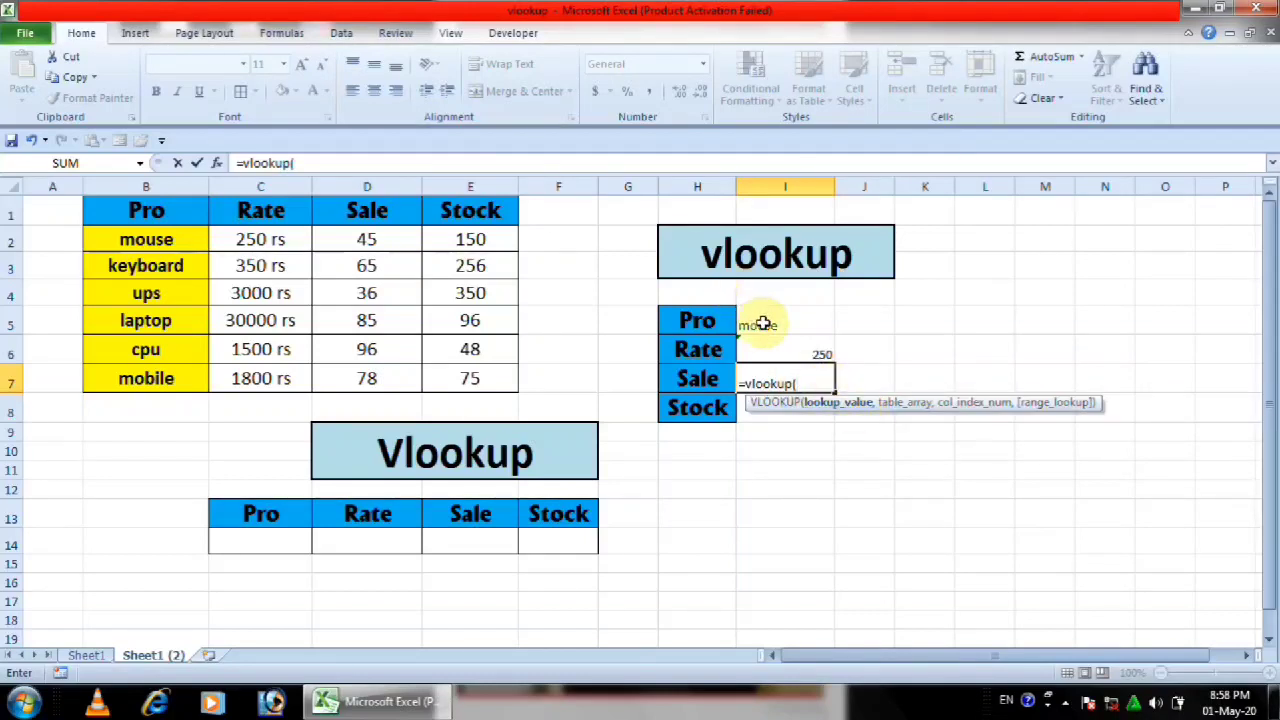
click(763, 323)
text(,)
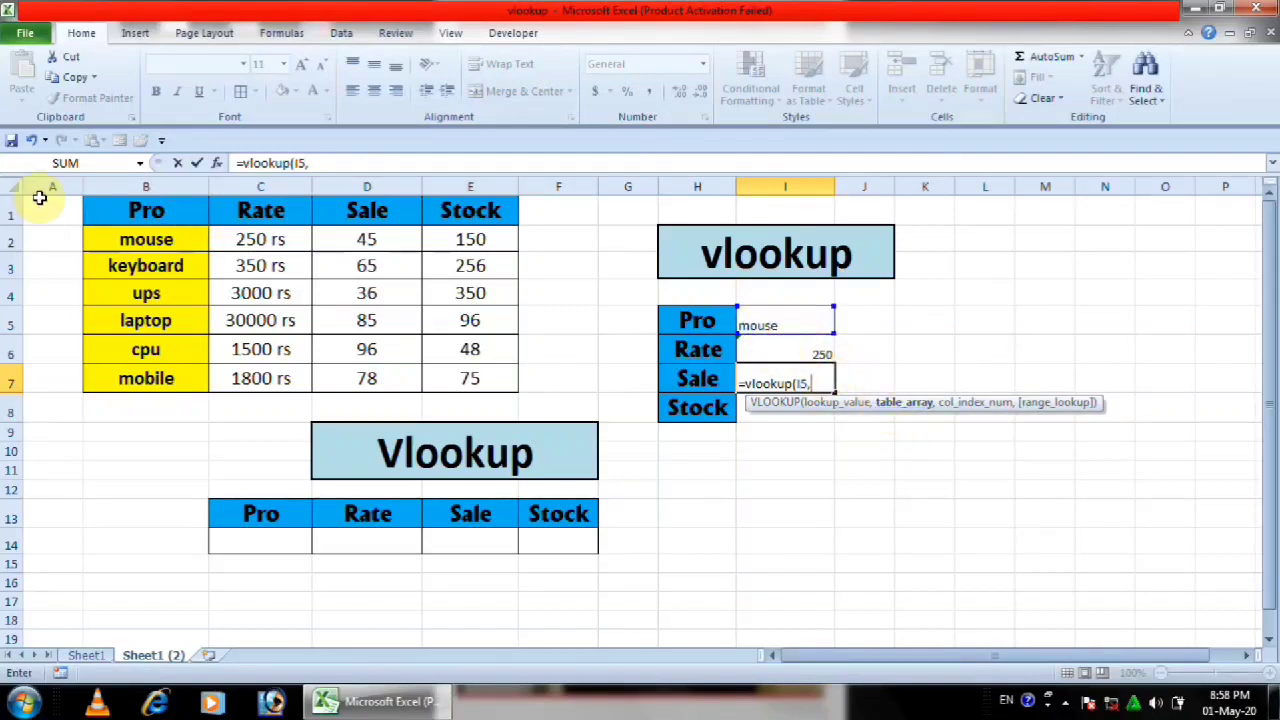
drag(125, 210, 478, 372)
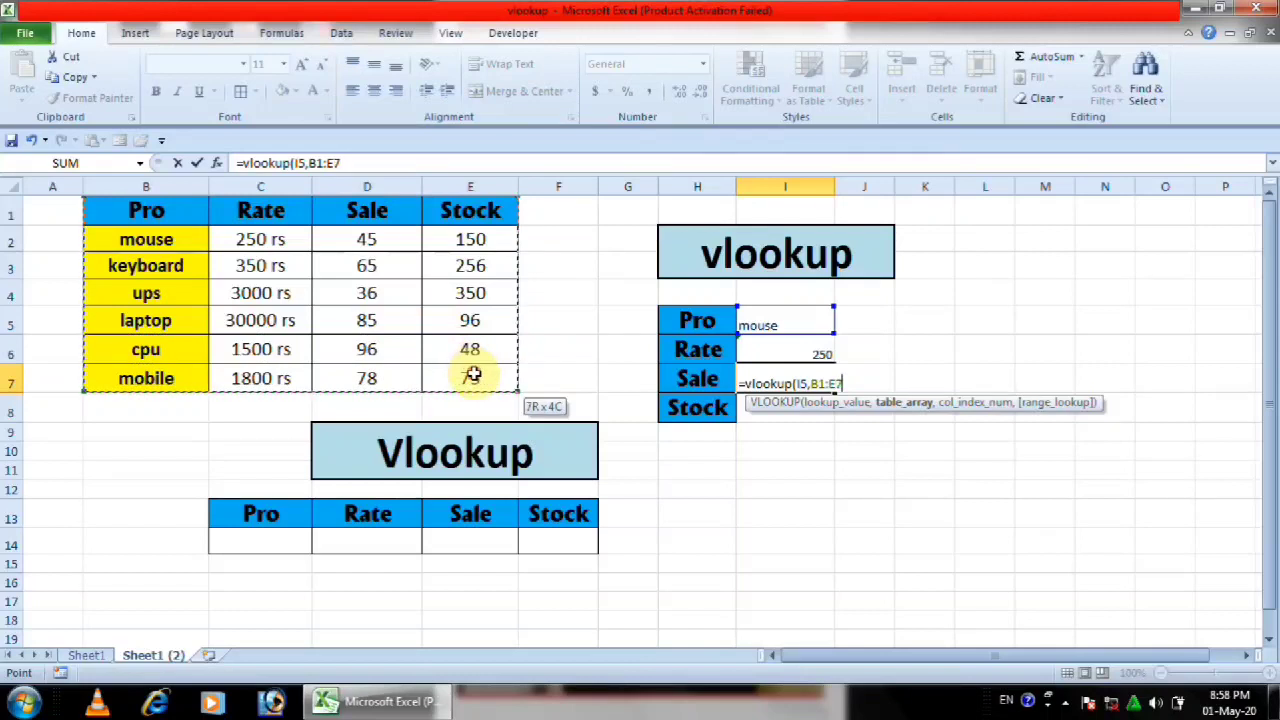
text(,)
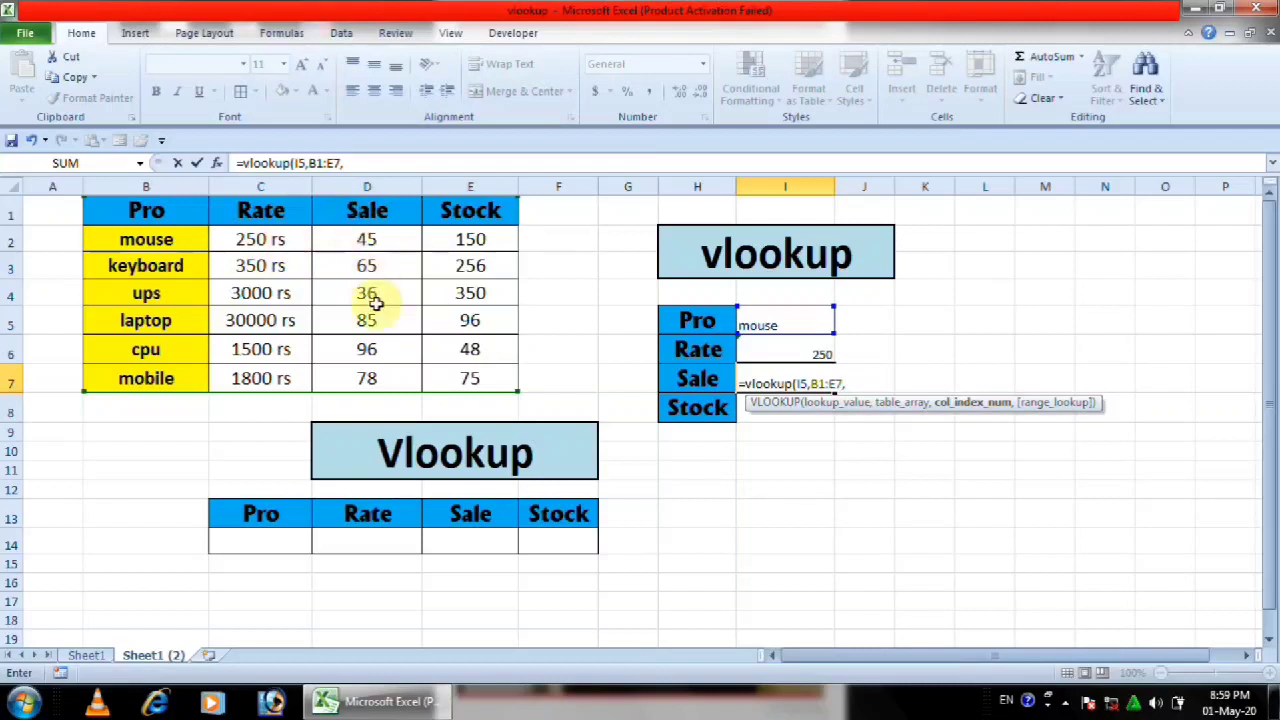
text(3,)
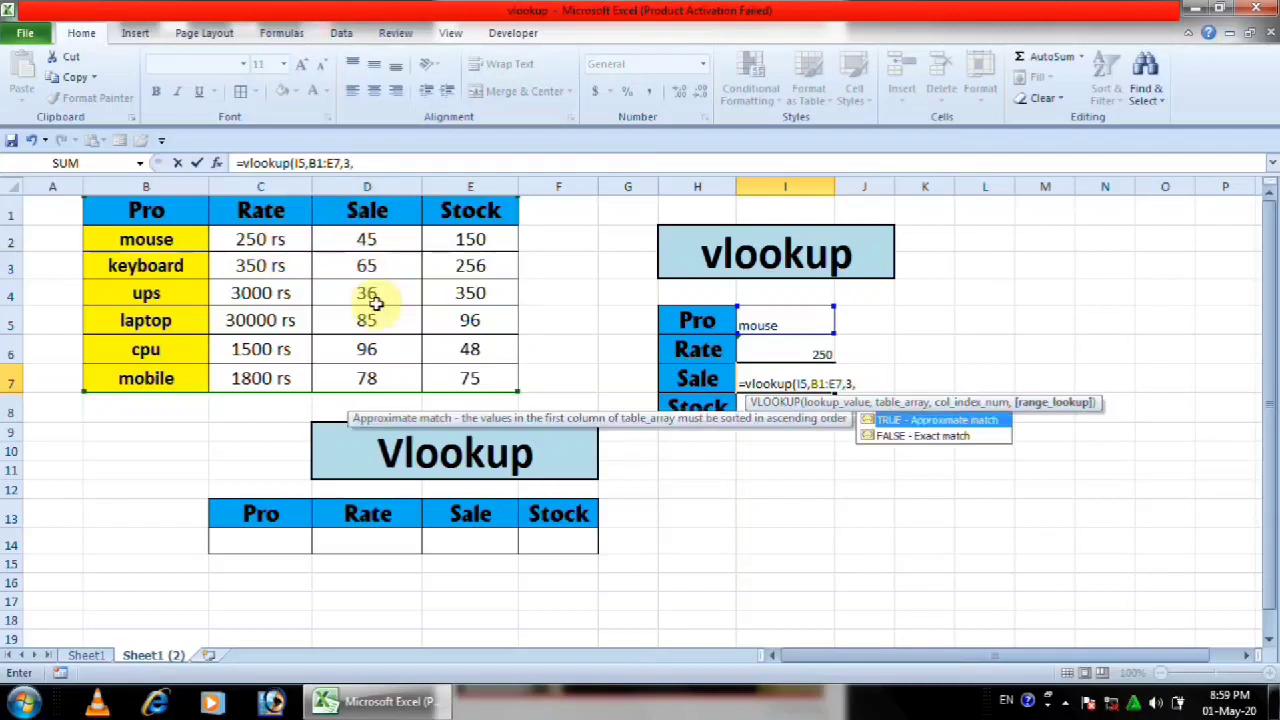
text(0))
key(Return)
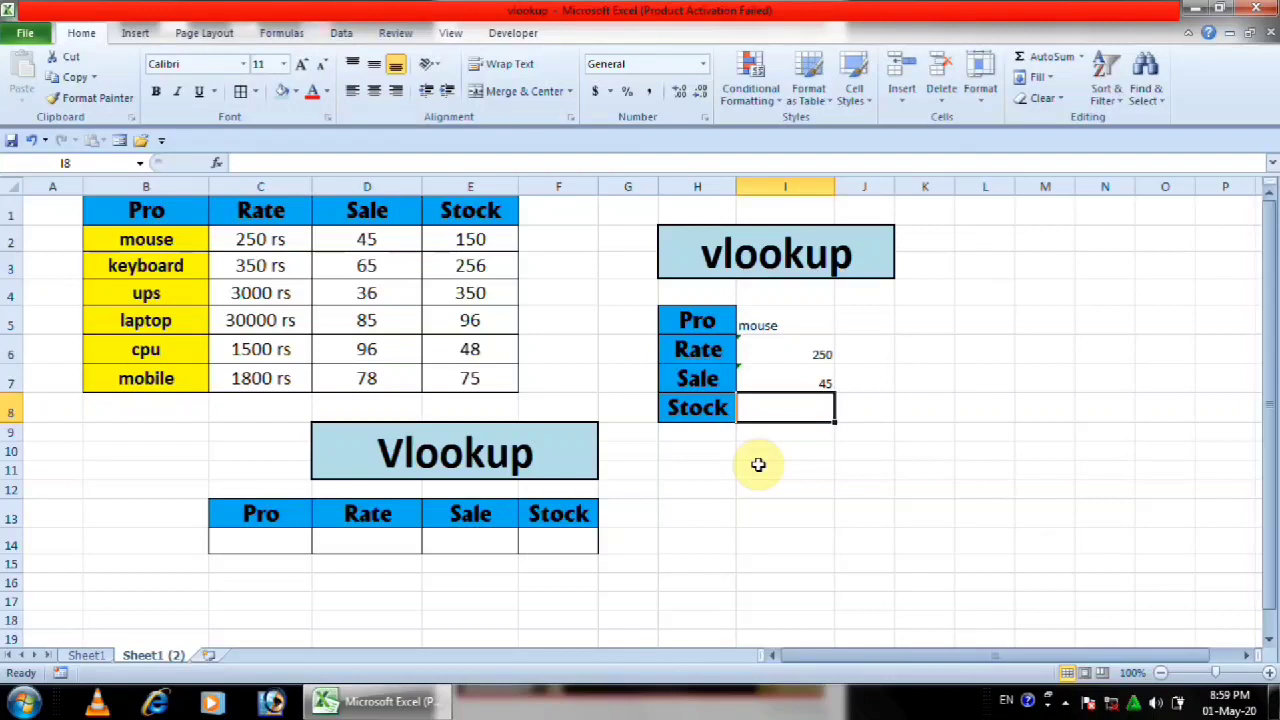
Enter =VLOOKUP(I5,B1:E7,4,0) in cell I8 to return the product's stock.
text(=v)
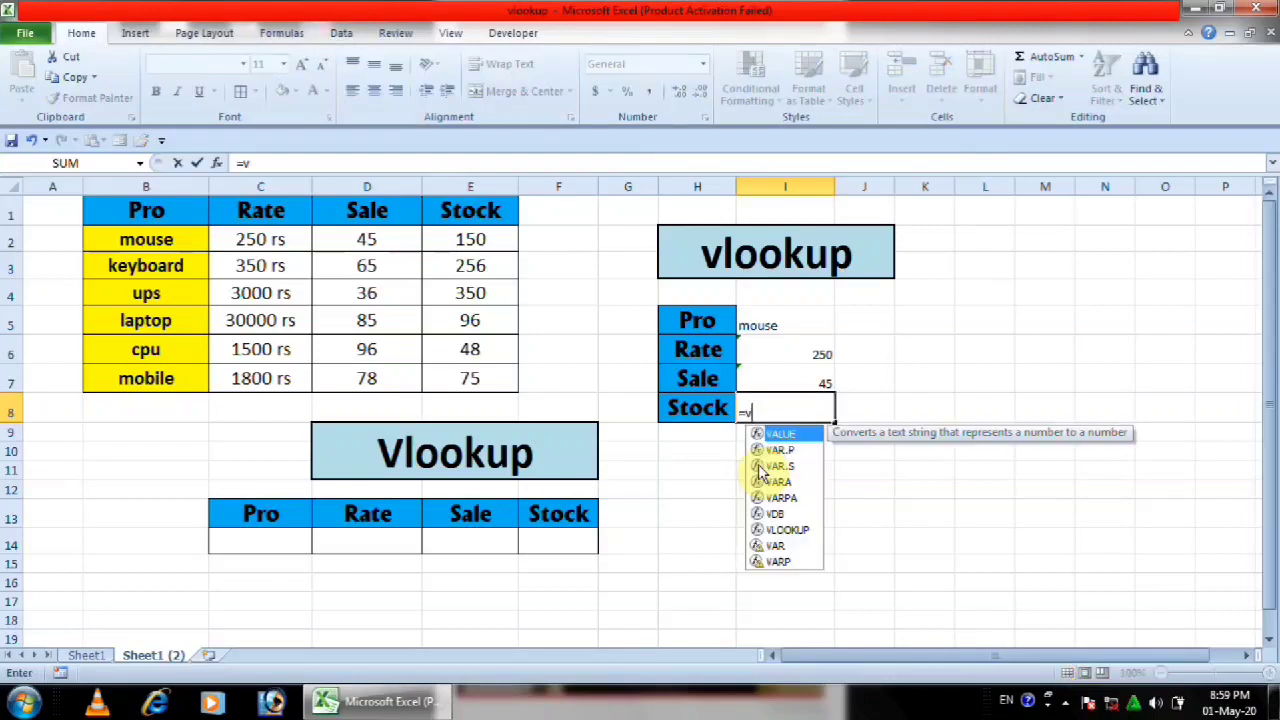
text(lookup)
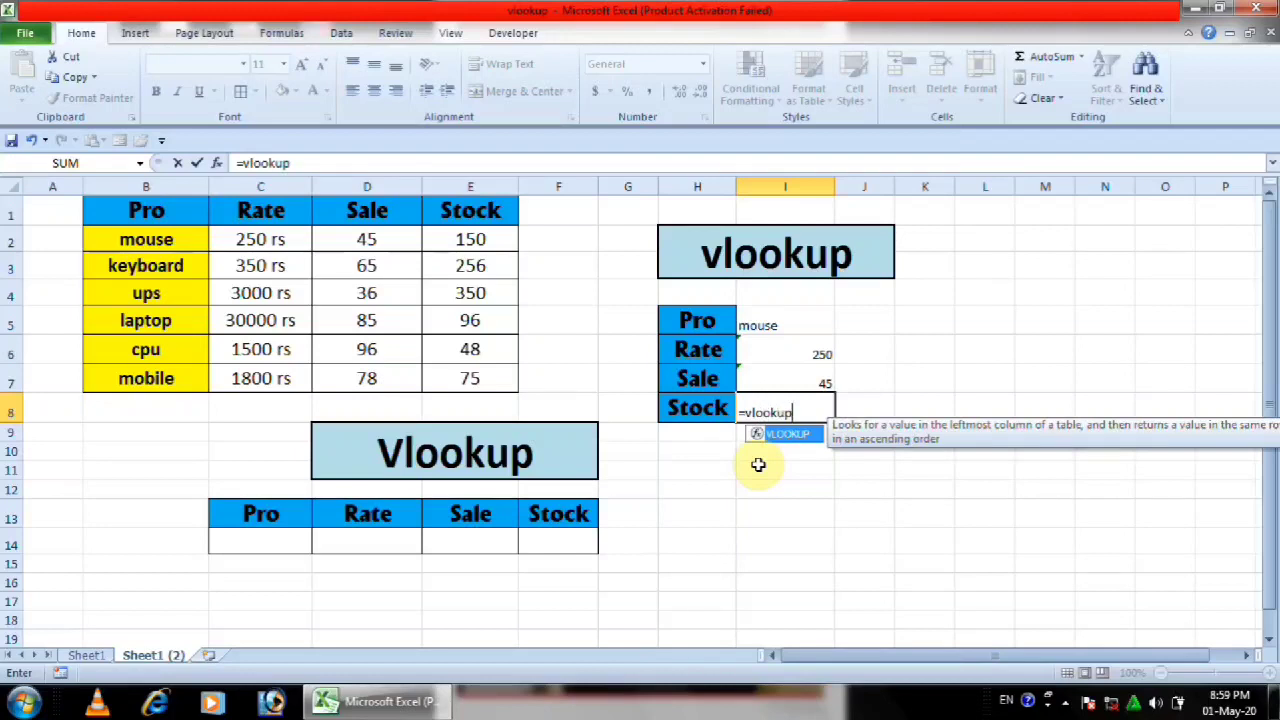
text(()
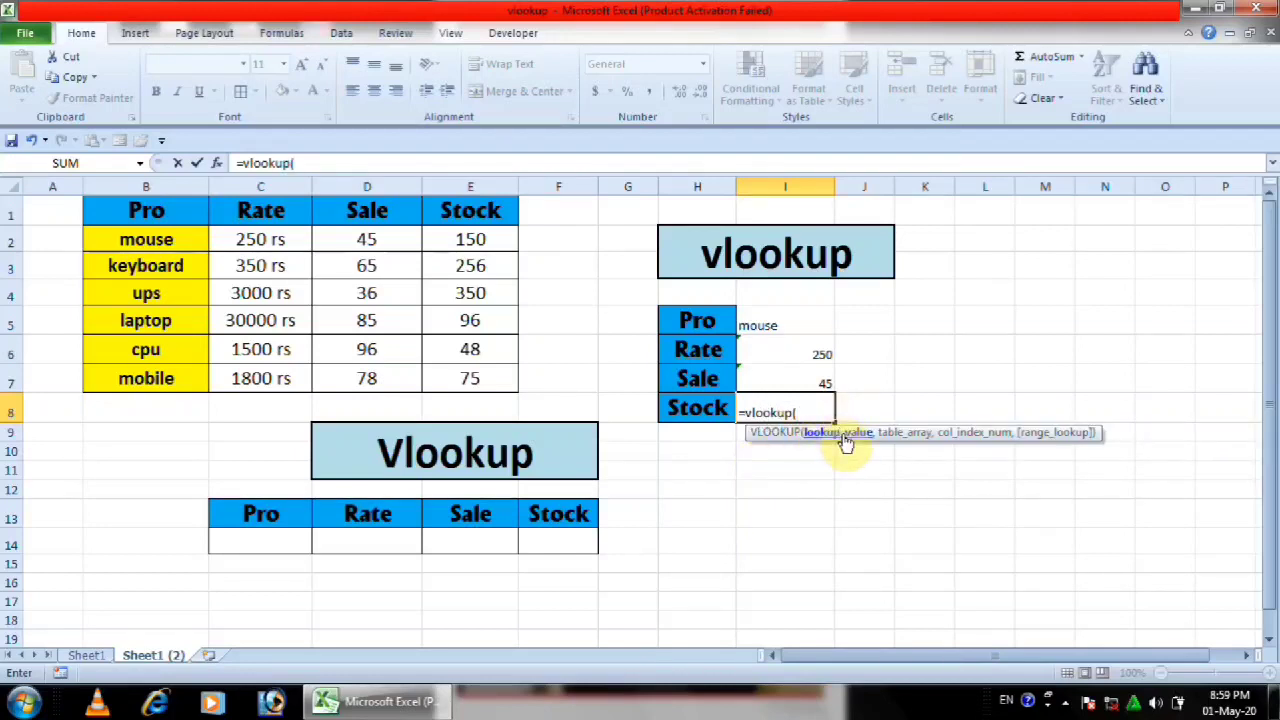
click(771, 325)
text(,)
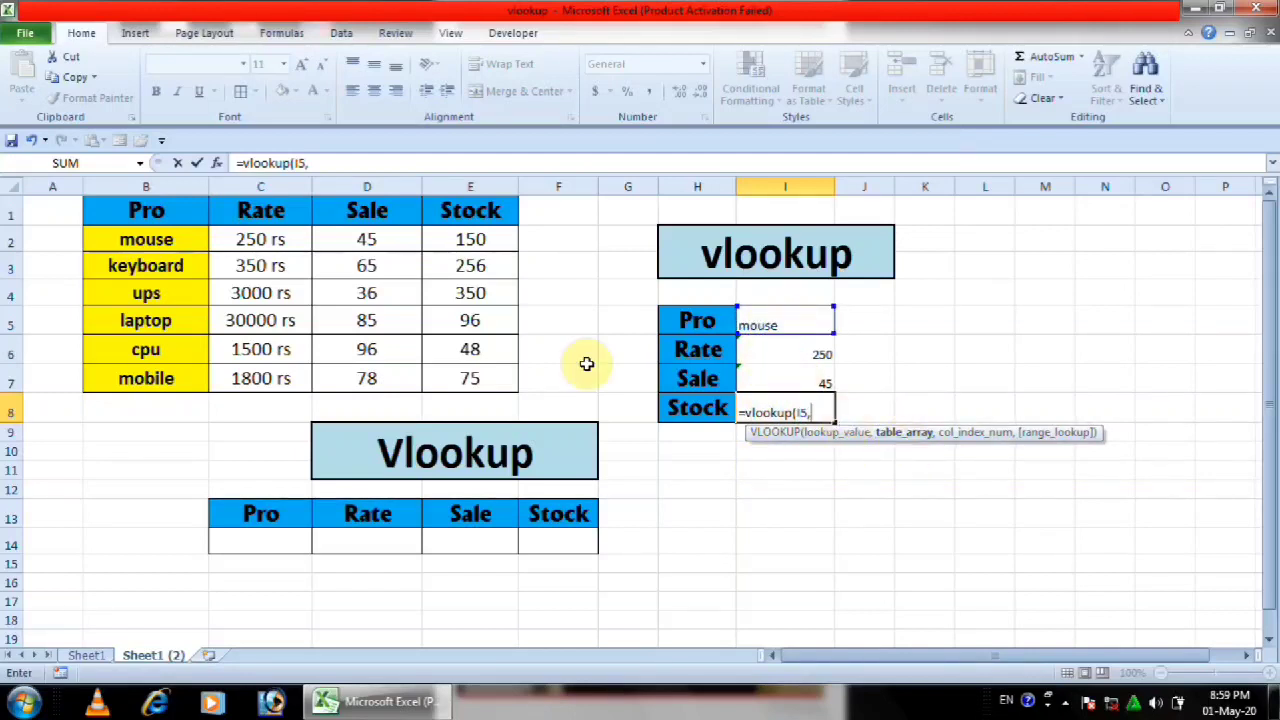
drag(114, 208, 478, 376)
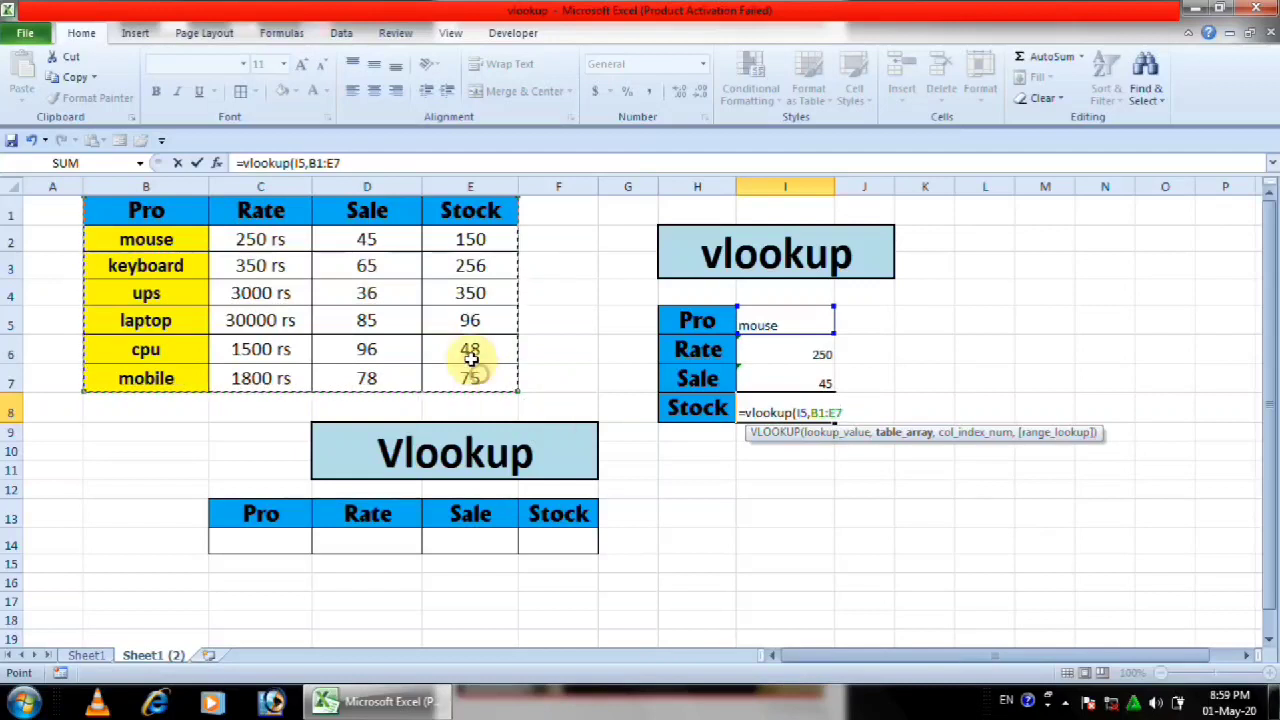
text(,)
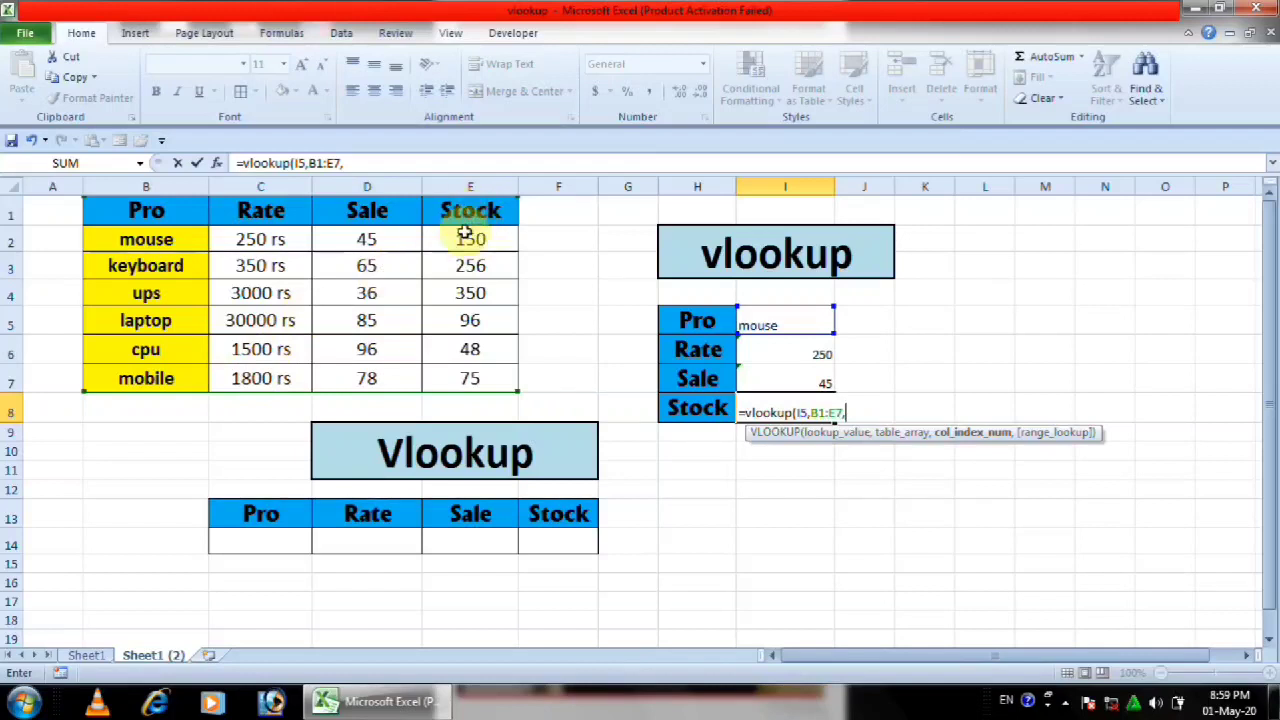
text(4)
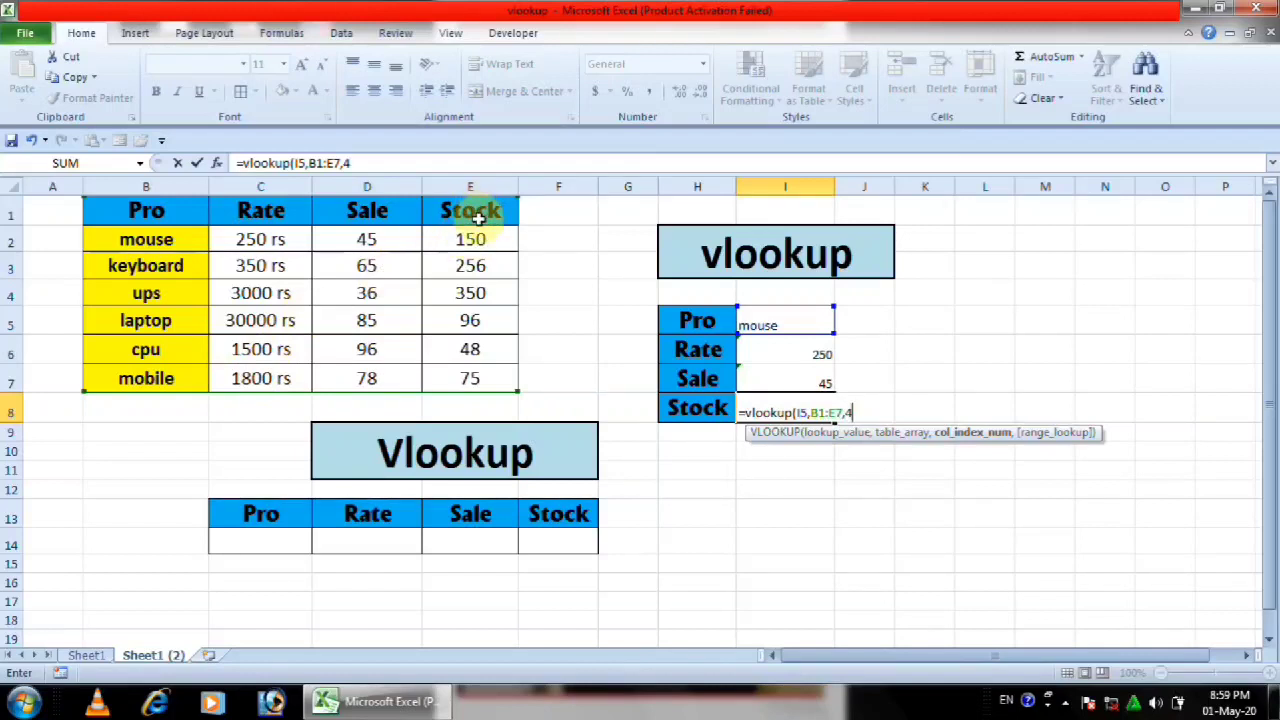
text(,)
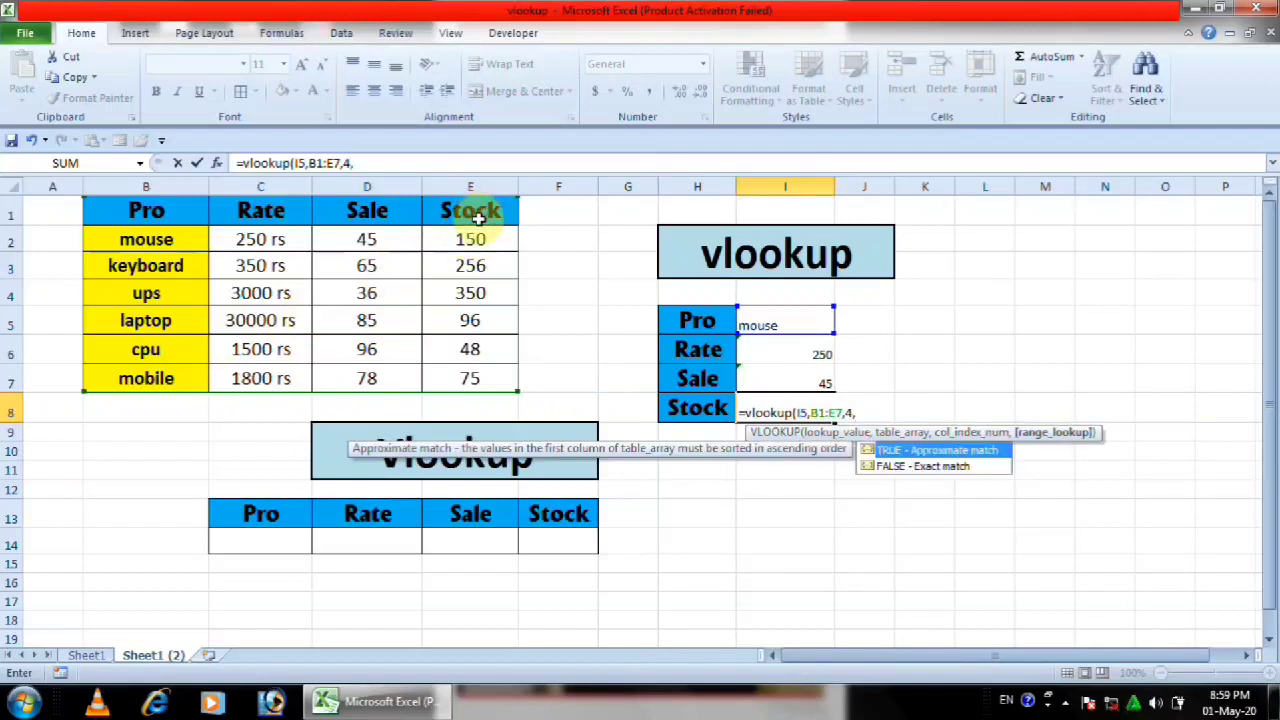
text(0))
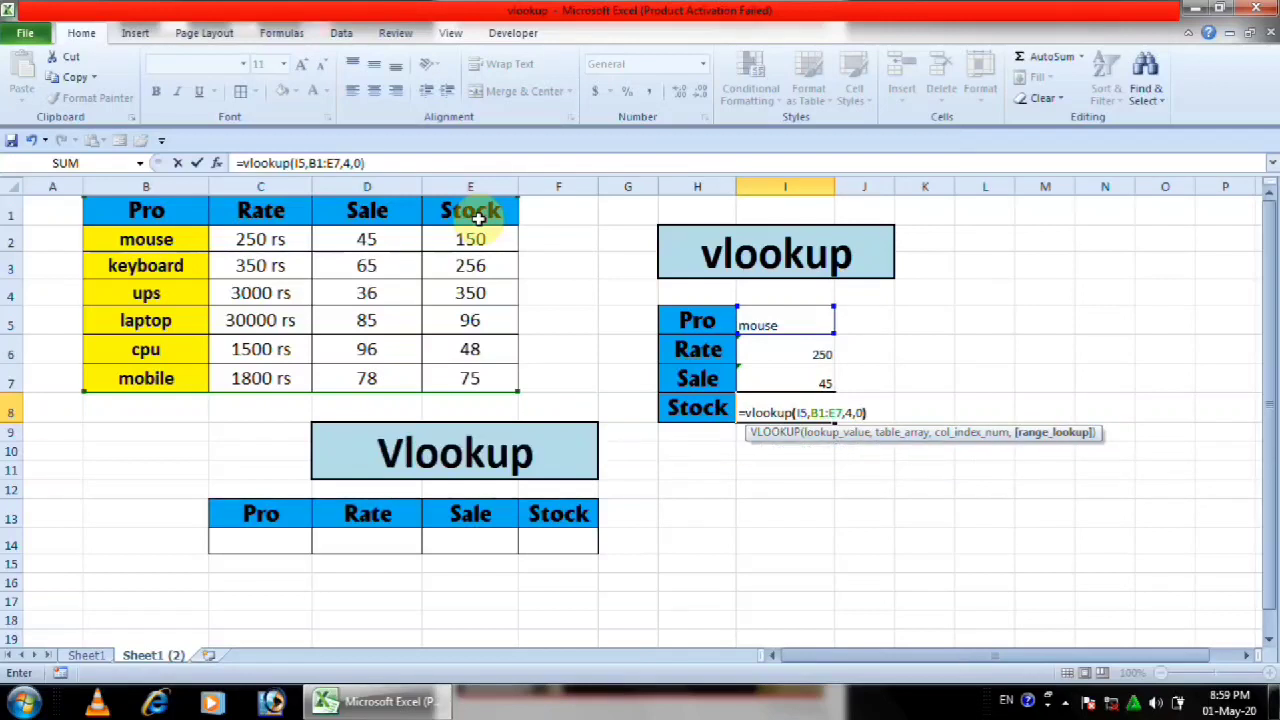
key(Return)
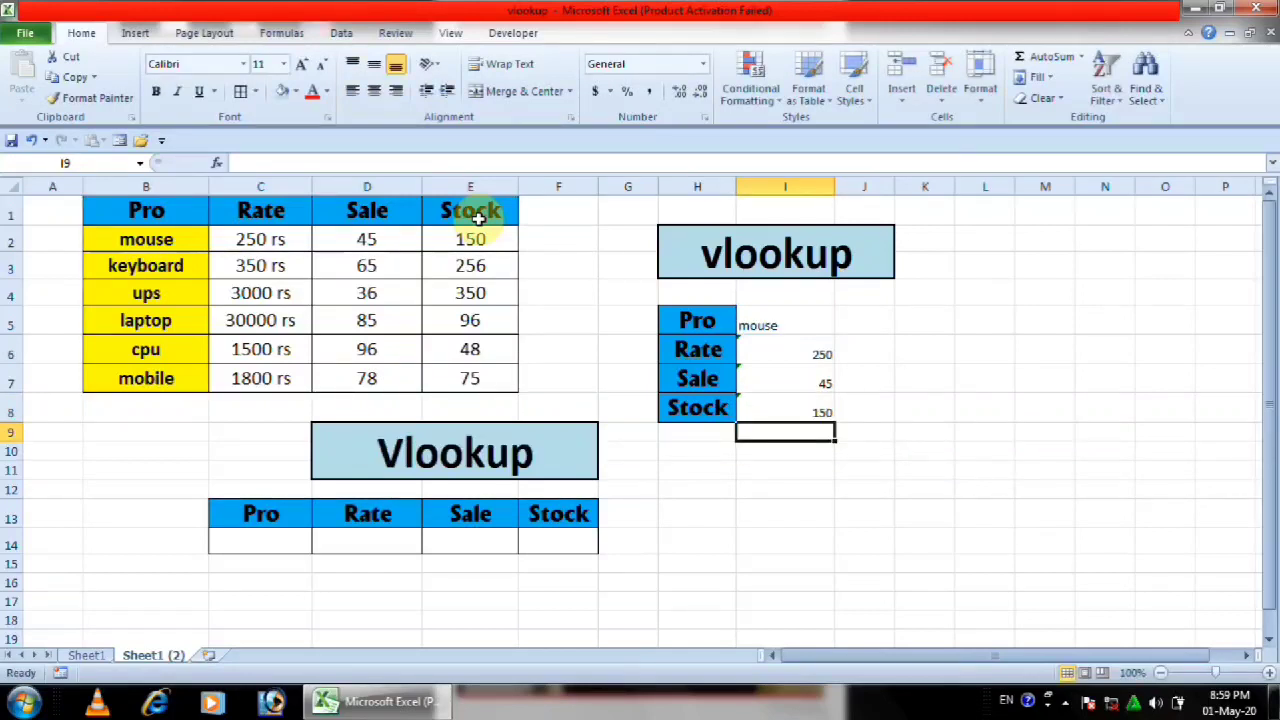
Set the product in cell I5 to ups and check the lookup results against the ups row in C4:E4.
click(803, 326)
text(ups)
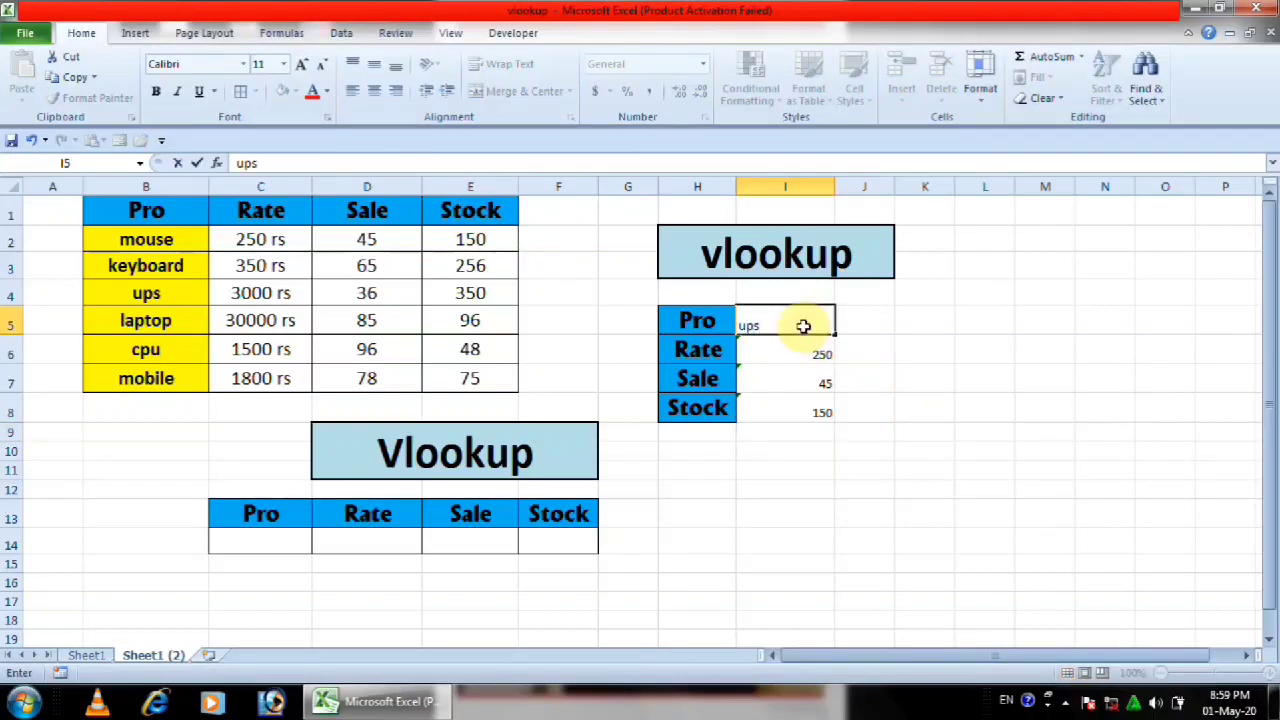
key(Return)
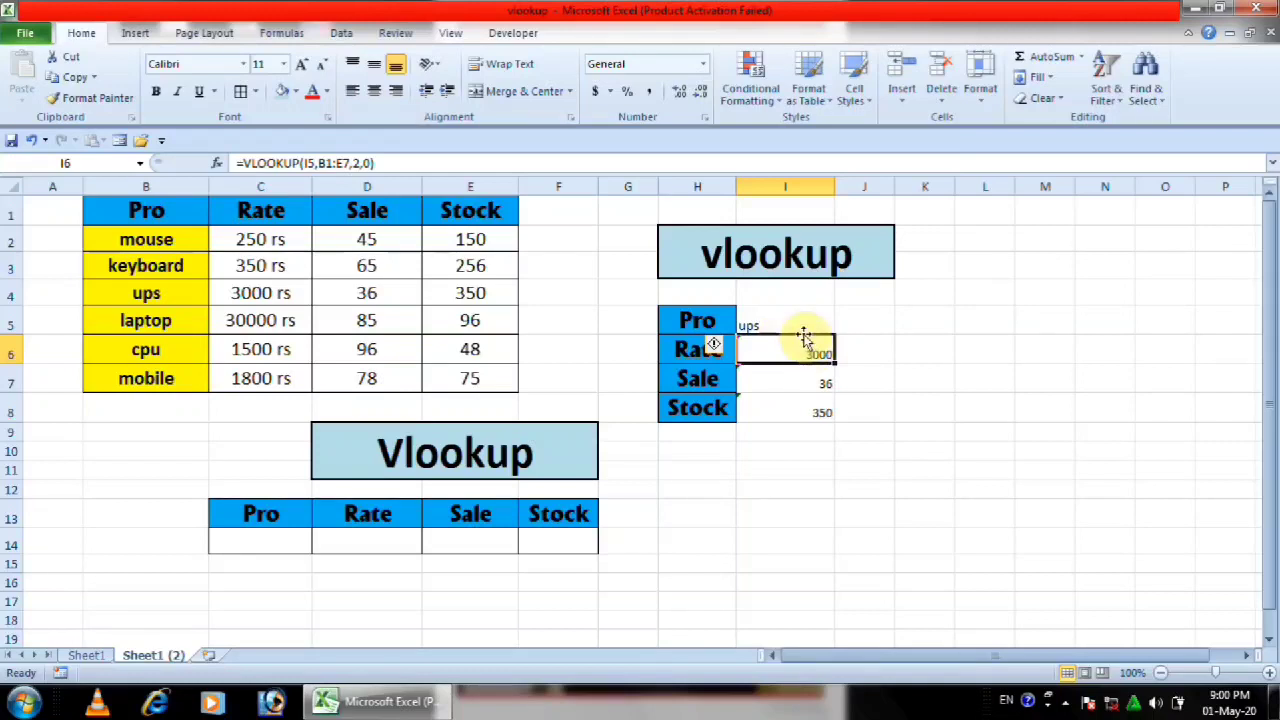
click(262, 292)
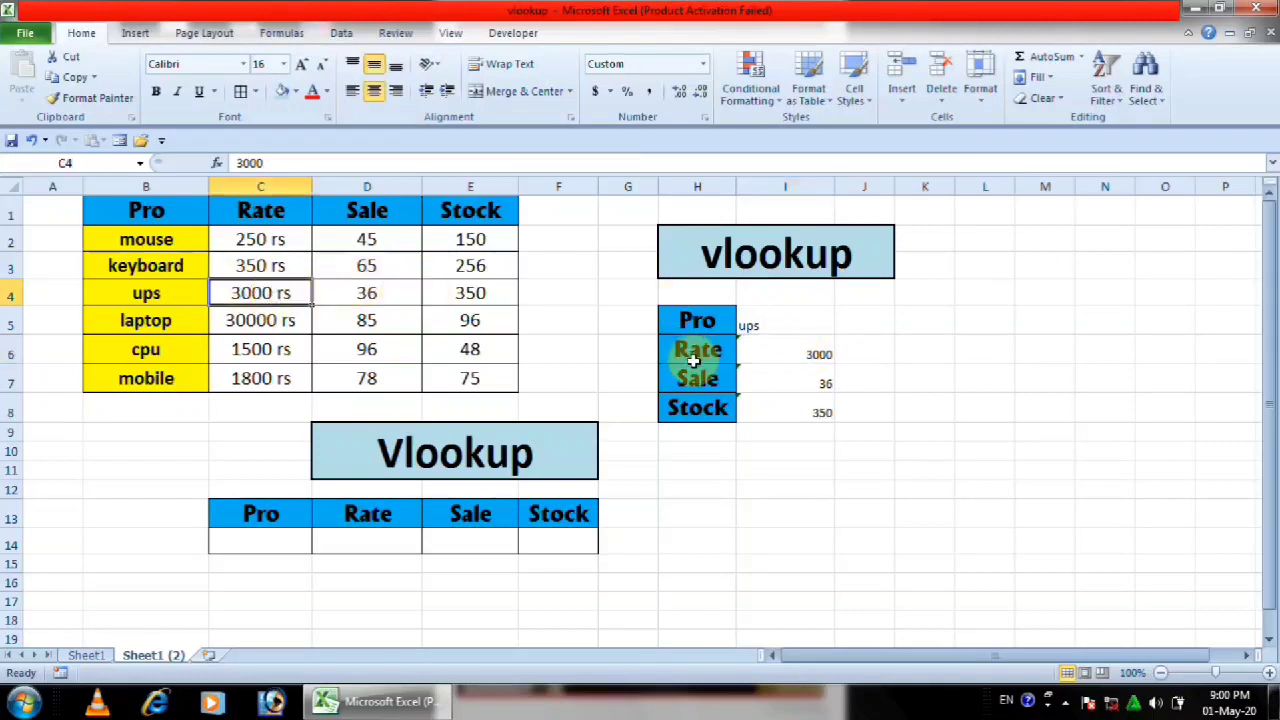
click(365, 292)
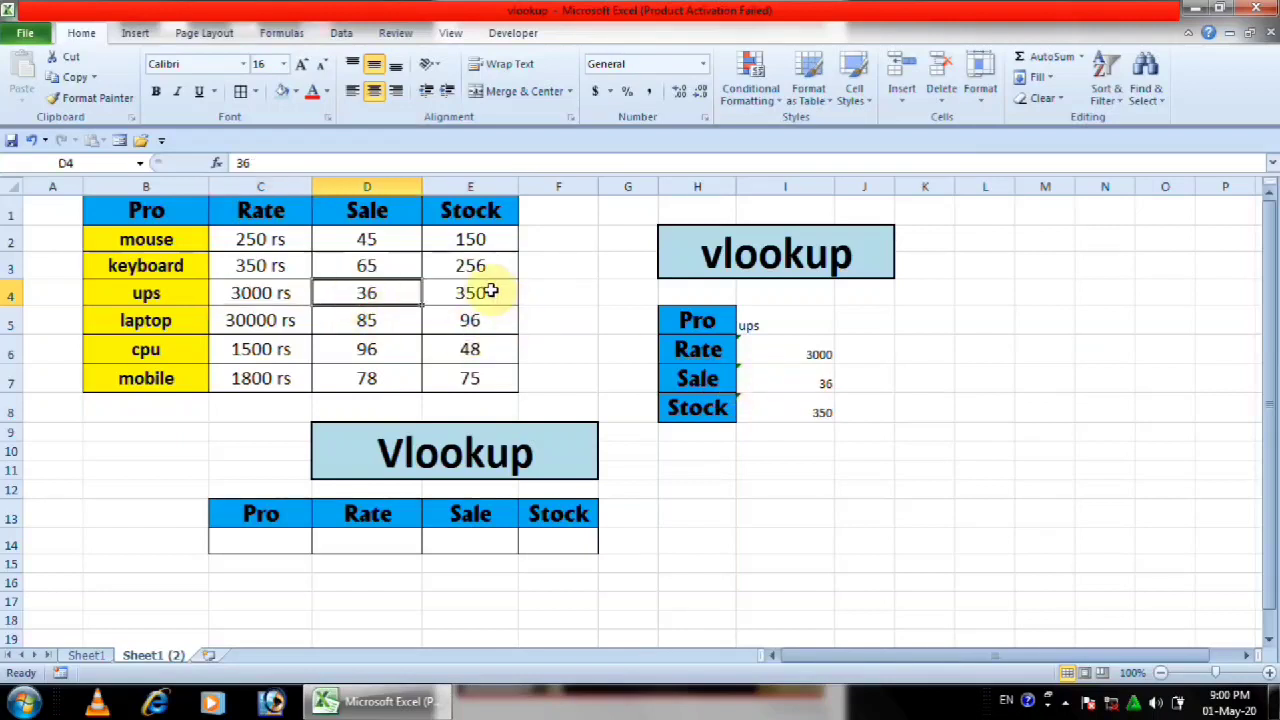
click(489, 292)
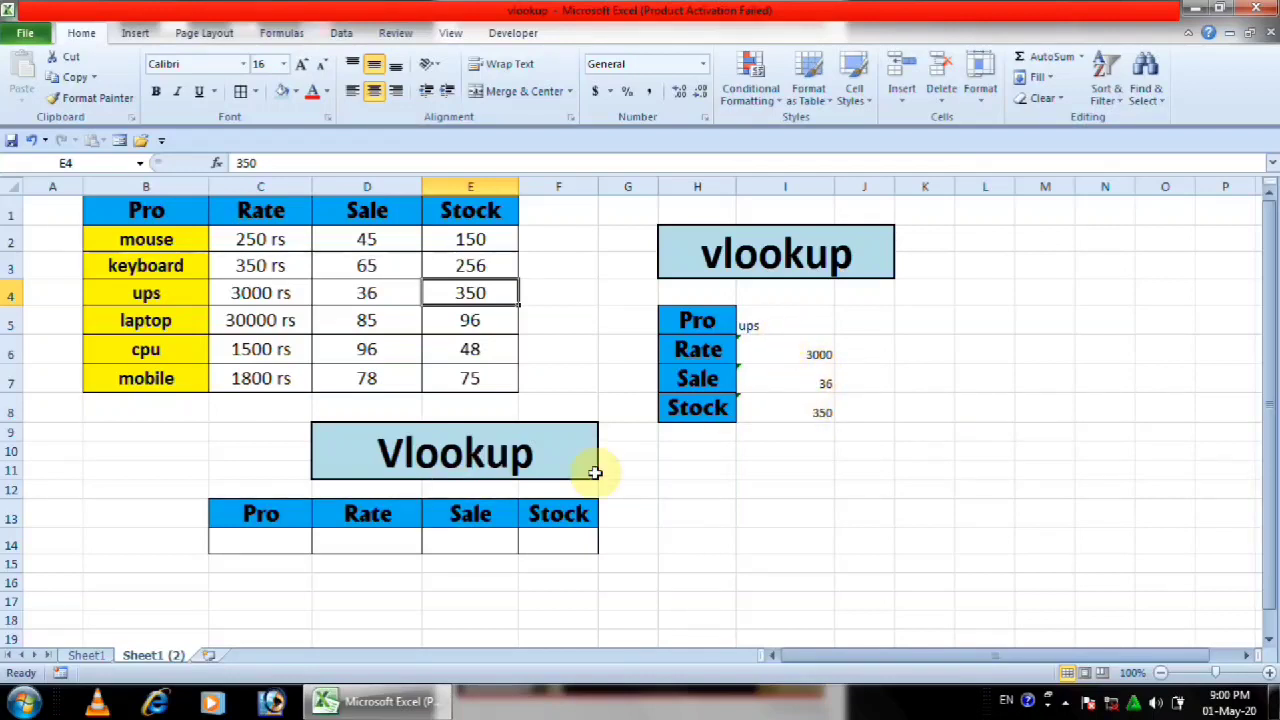
click(782, 356)
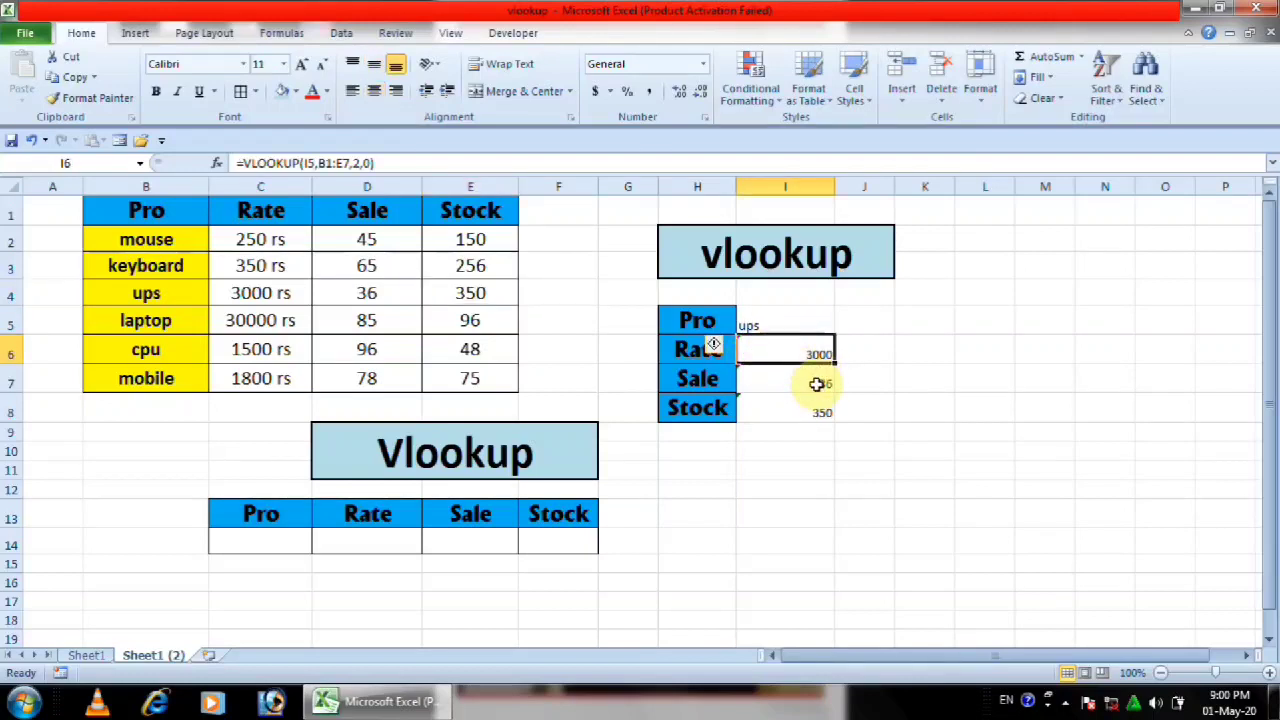
Review the sale and stock lookup formulas in cells I7 and I8 and the empty product cell C14.
click(820, 386)
click(820, 406)
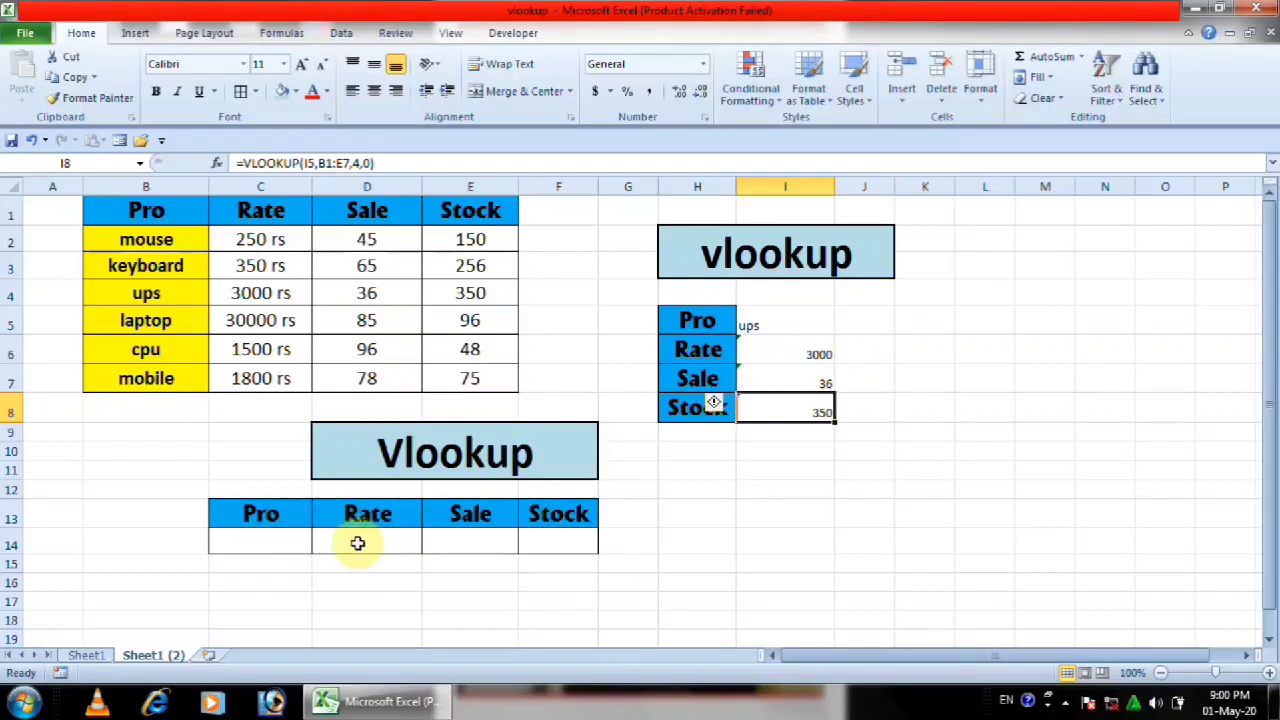
click(290, 537)
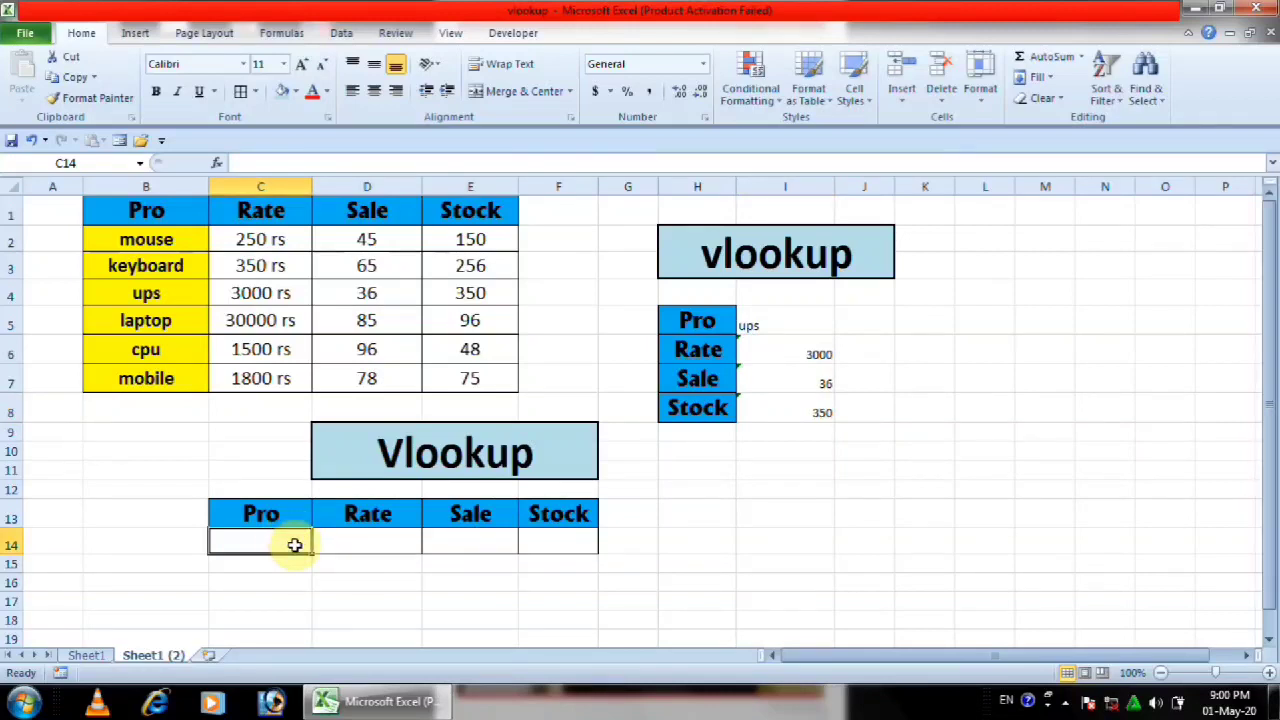
Choose keyboard as the product in cell C14 on Sheet1 to test its horizontal lookup, and return to Sheet1 (2).
click(90, 654)
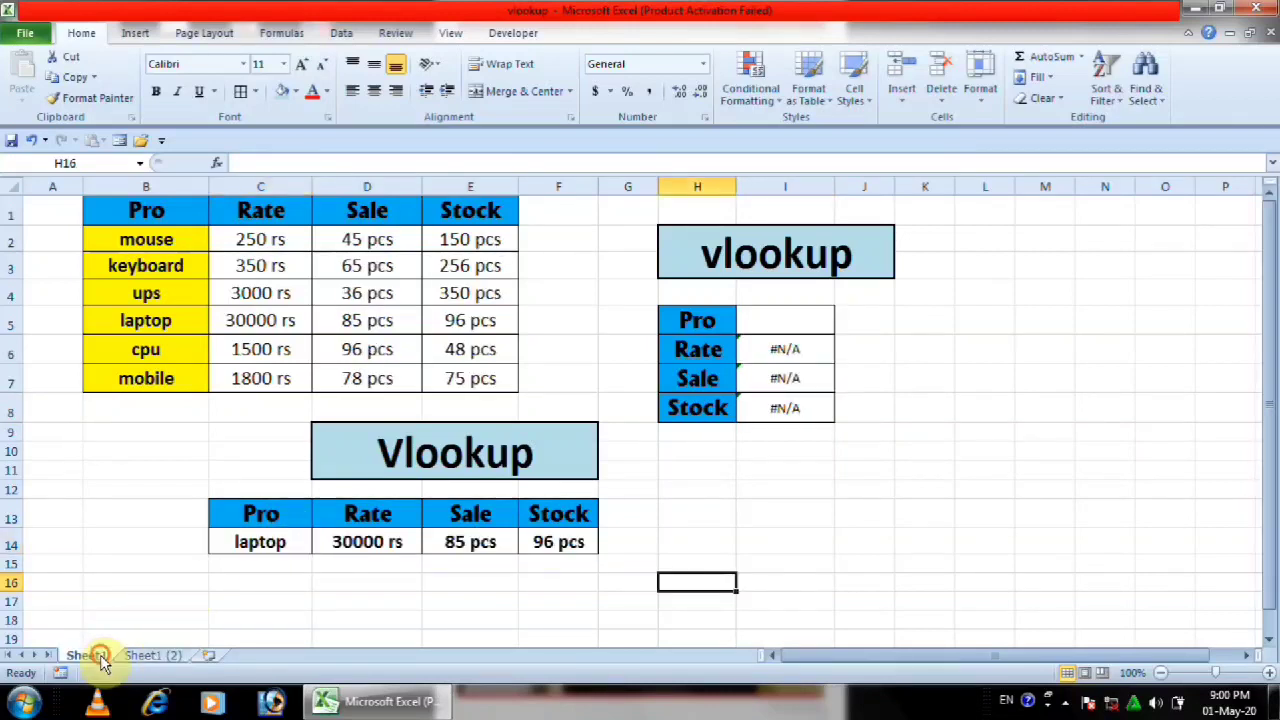
click(268, 545)
click(319, 544)
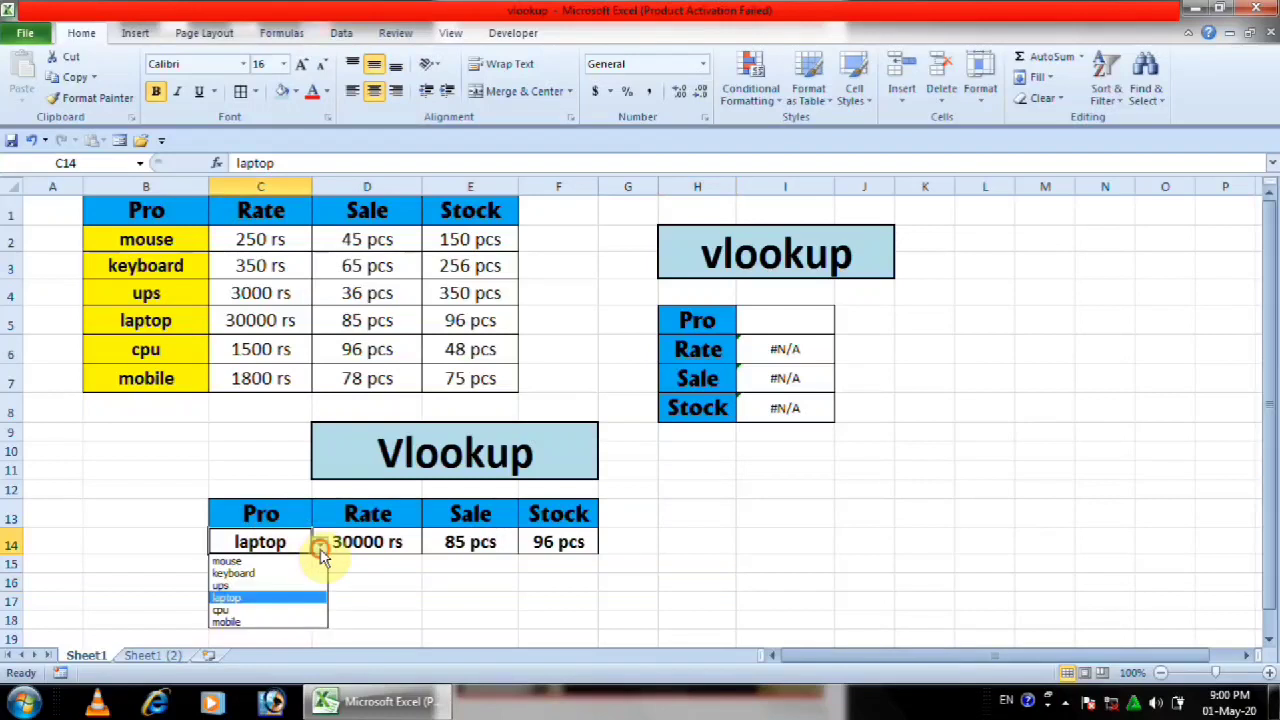
click(276, 575)
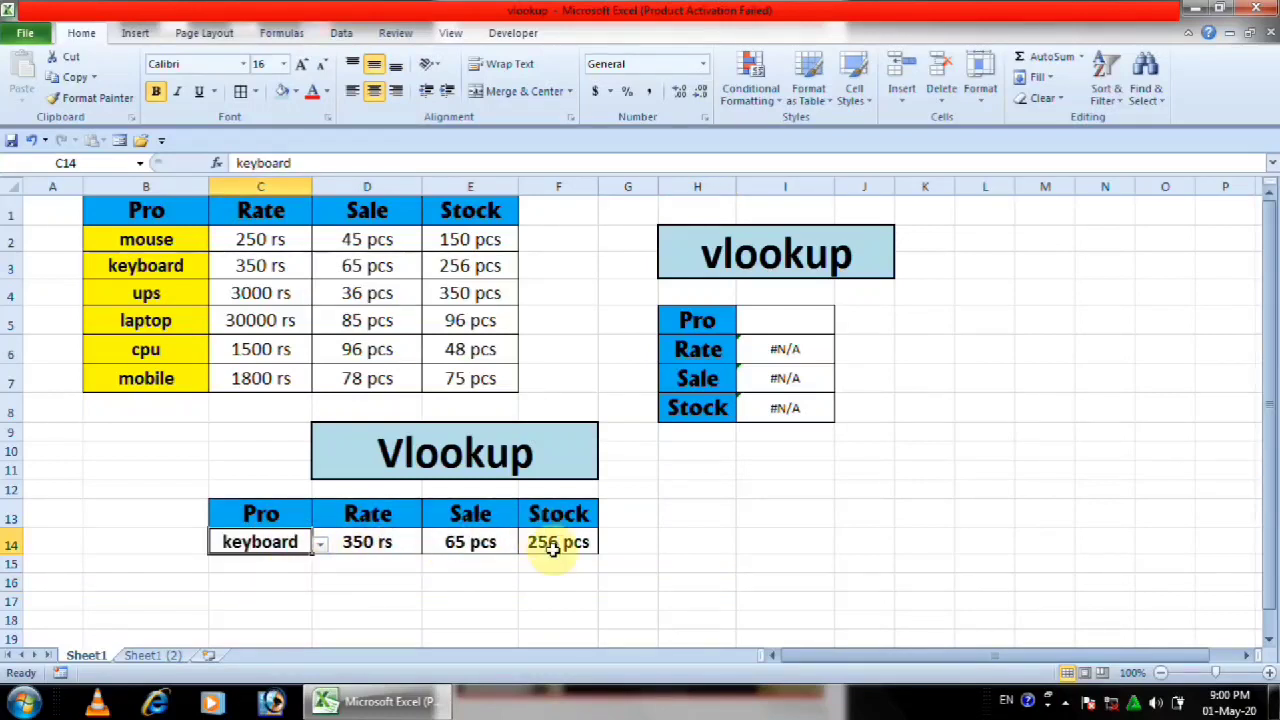
click(150, 655)
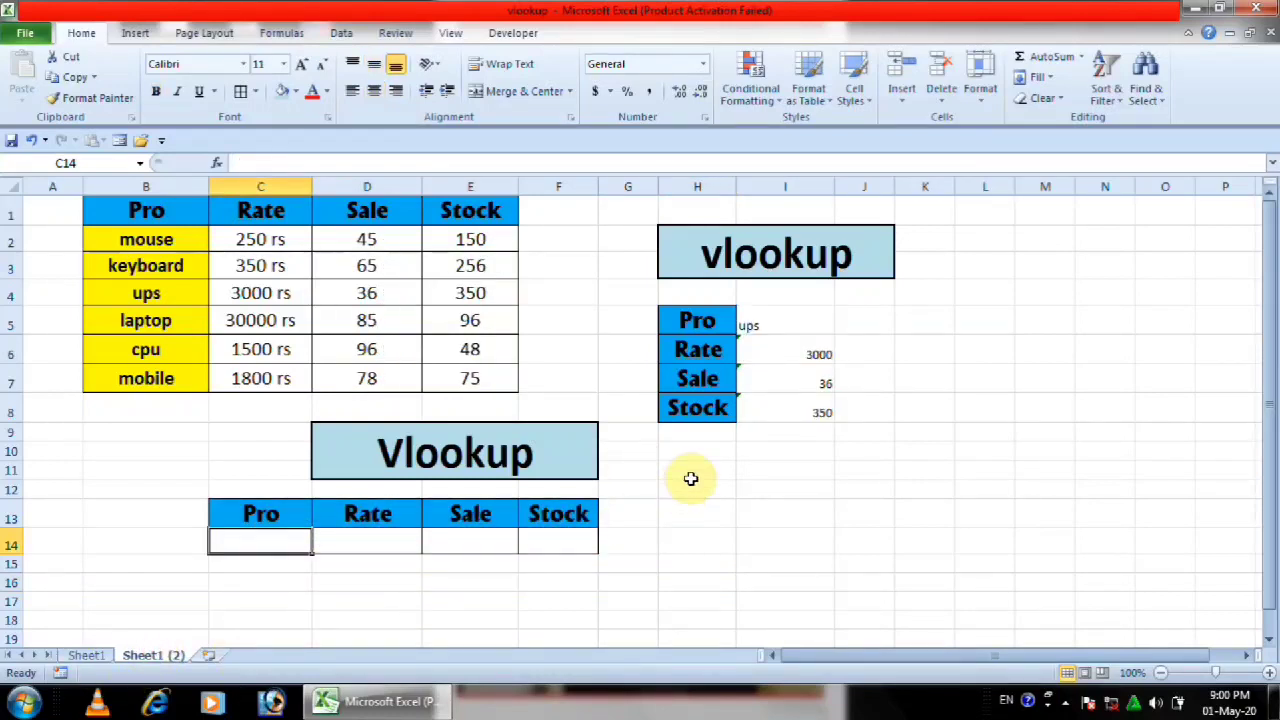
Copy the header row B1:E1 and select cell C13 as the destination for the horizontal lookup table's headers.
click(690, 478)
click(333, 534)
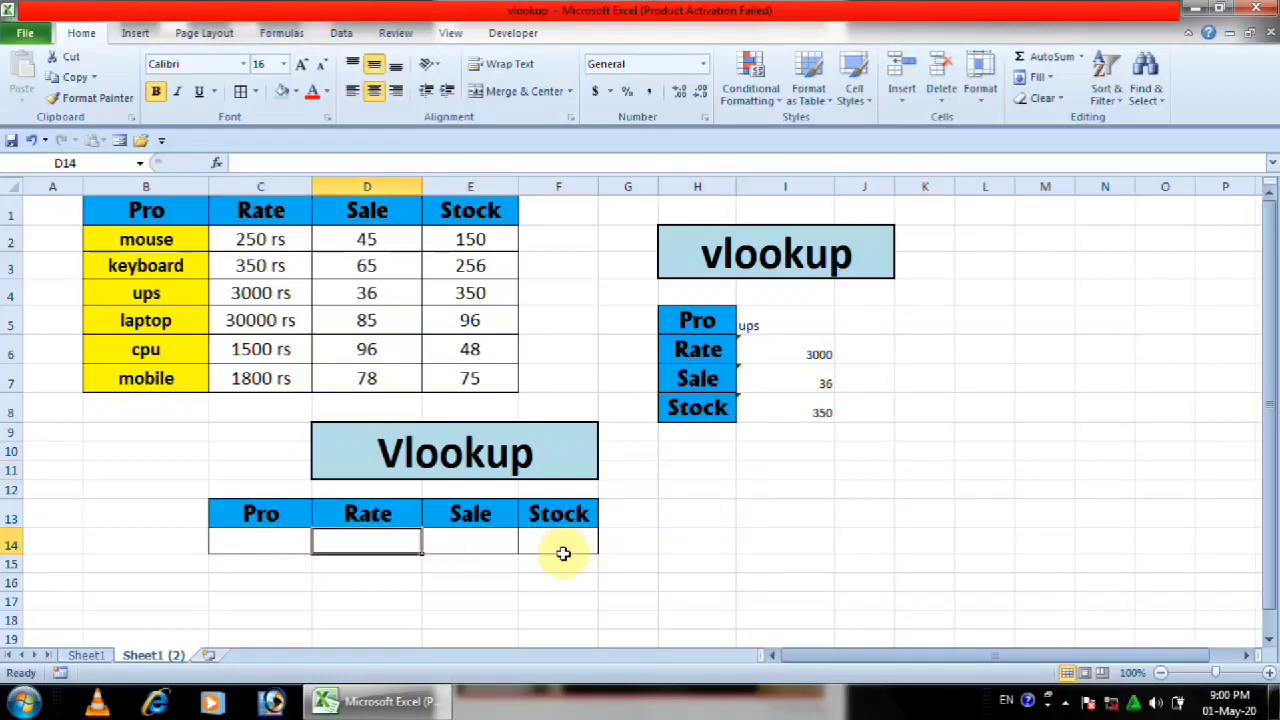
drag(163, 206, 466, 191)
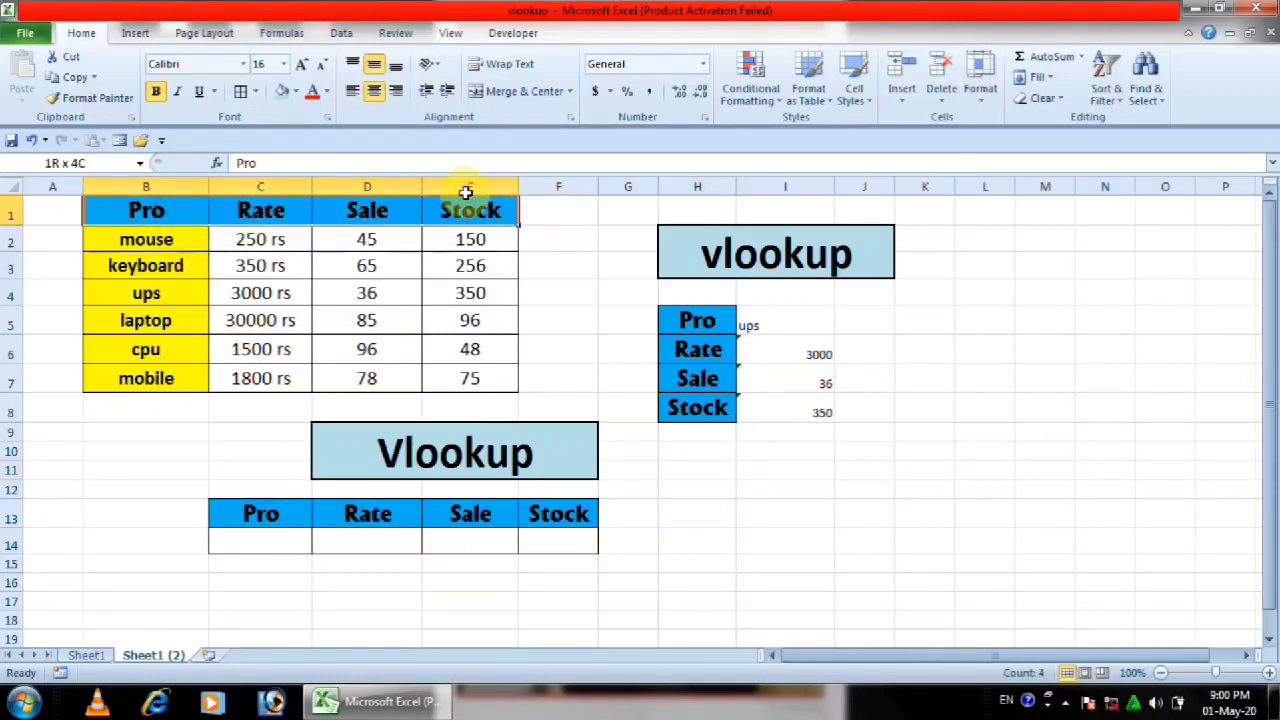
click(63, 82)
click(257, 515)
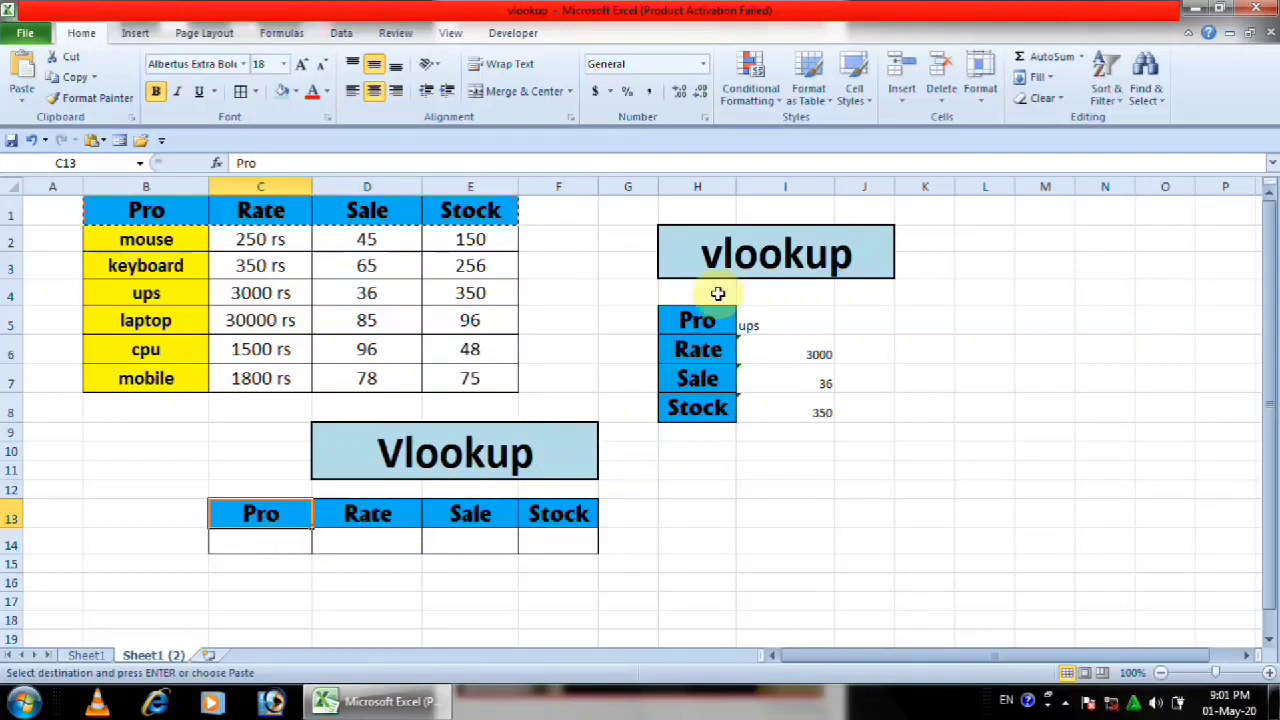
click(766, 348)
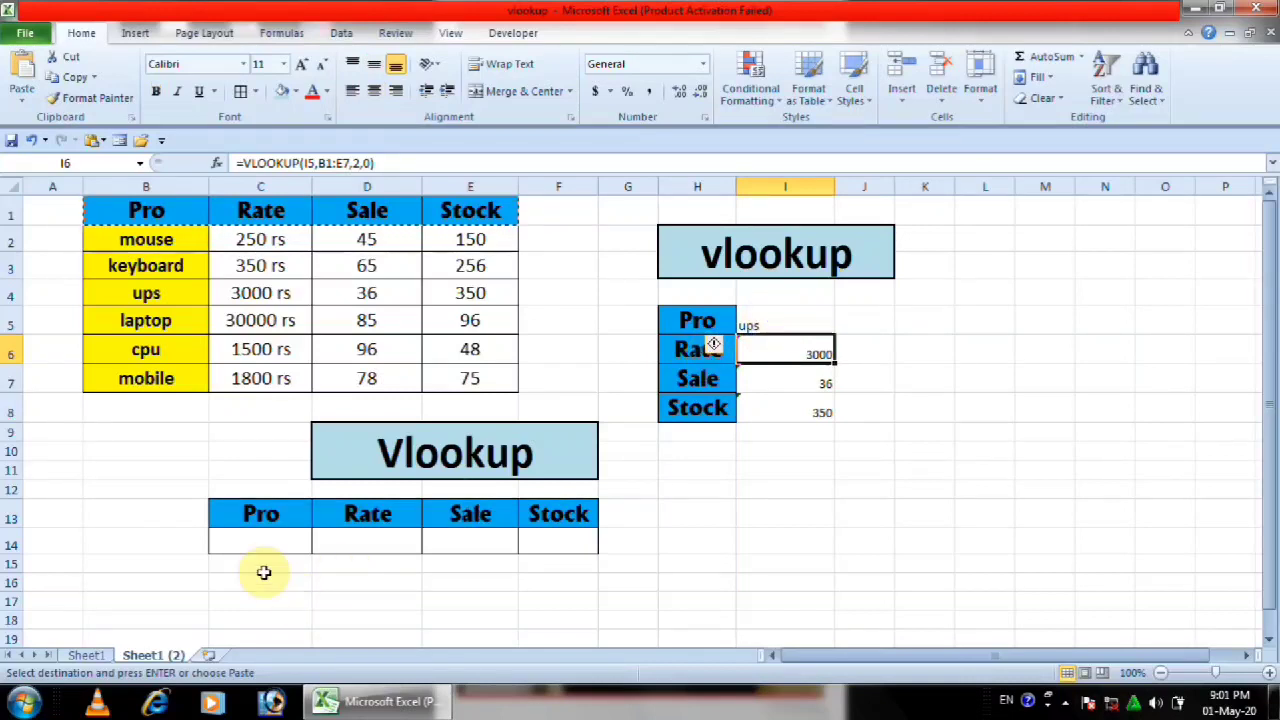
click(258, 538)
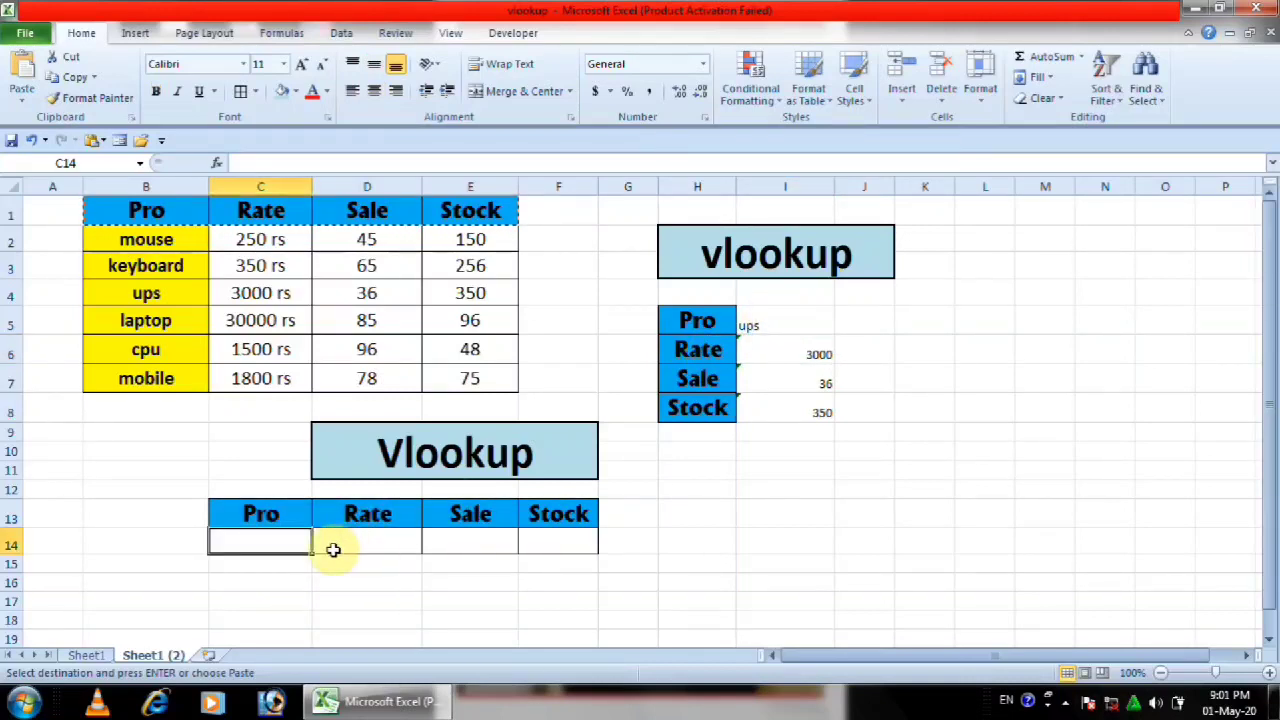
Start a VLOOKUP formula for the range C14:F14 with the absolute reference $C$14 as the lookup value.
drag(251, 538, 555, 533)
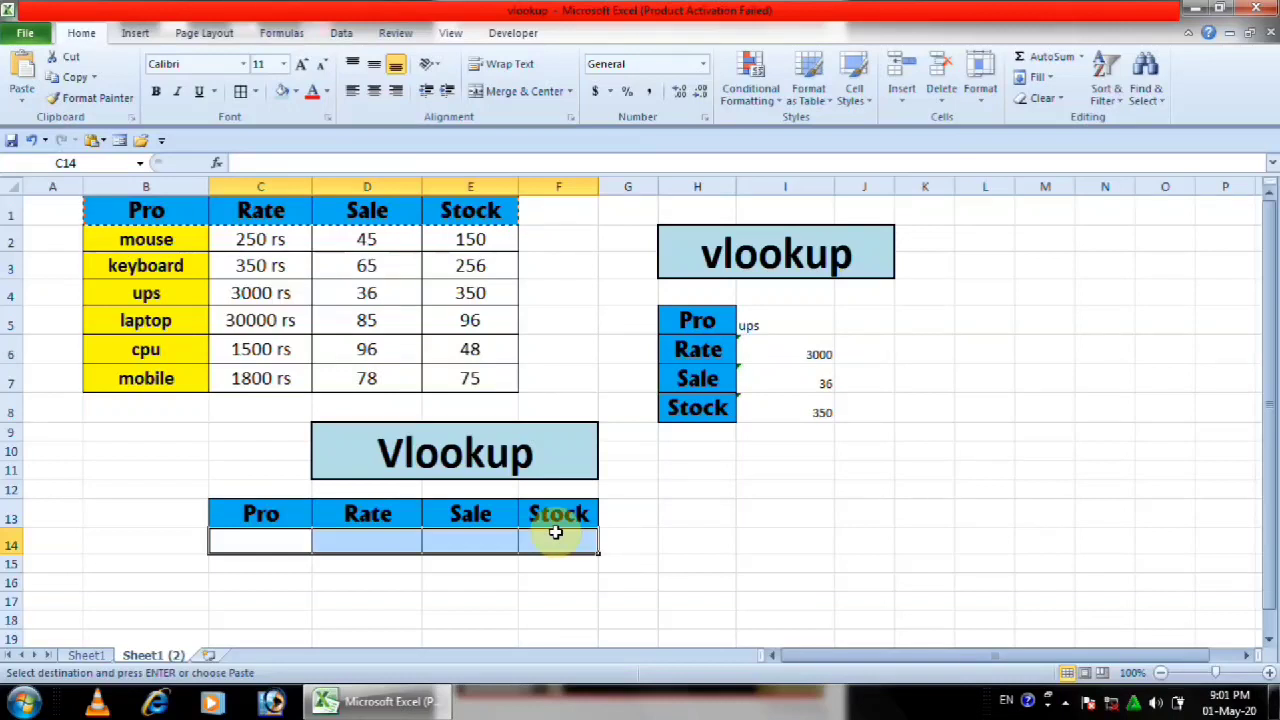
text(=)
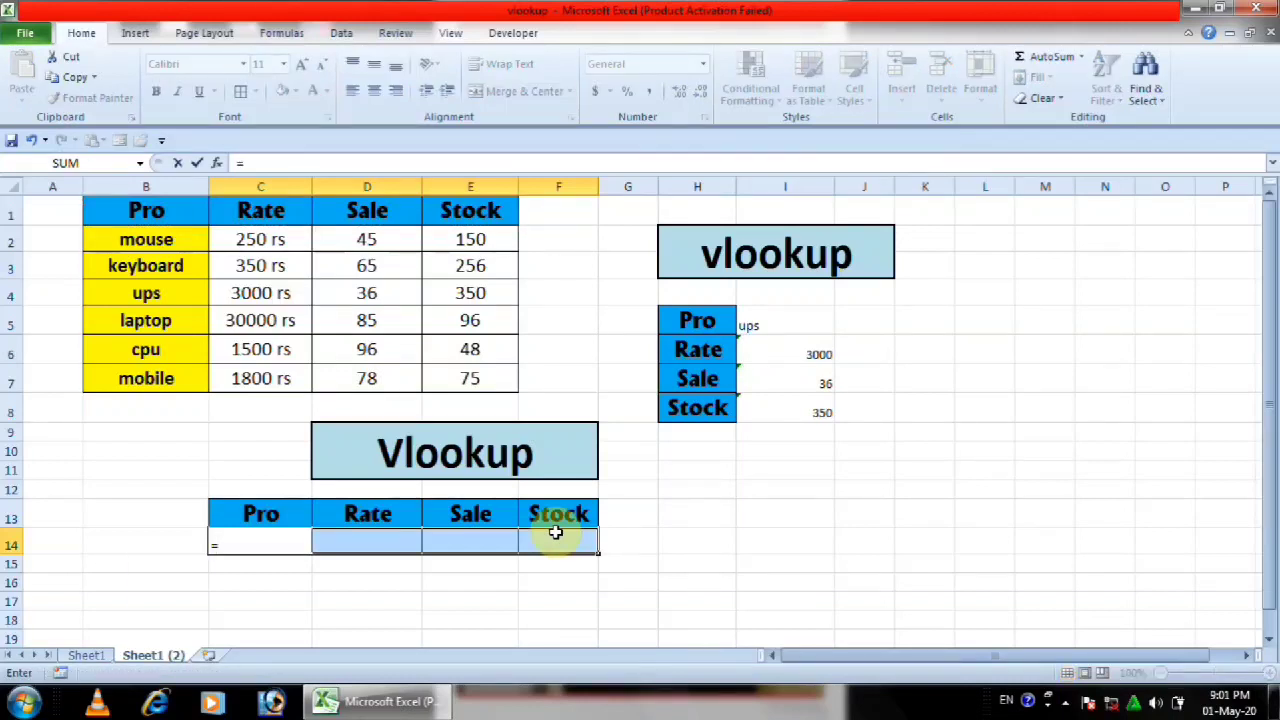
text(vlookup)
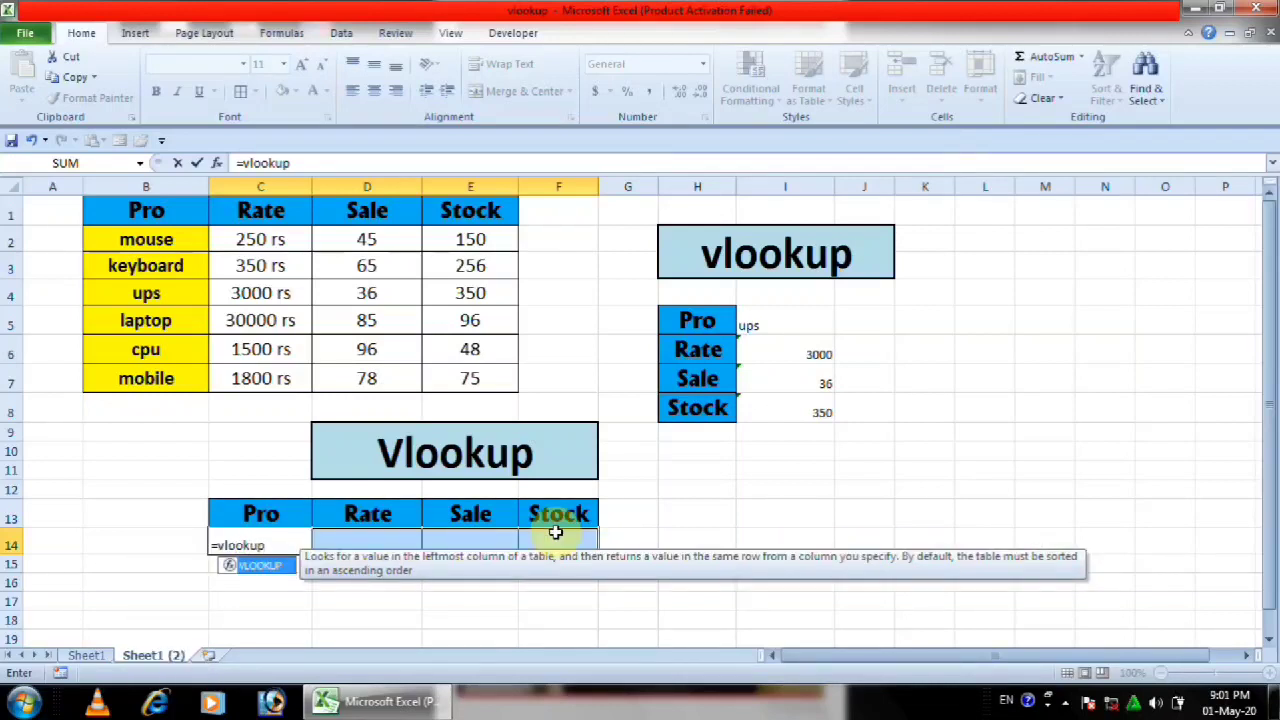
text(()
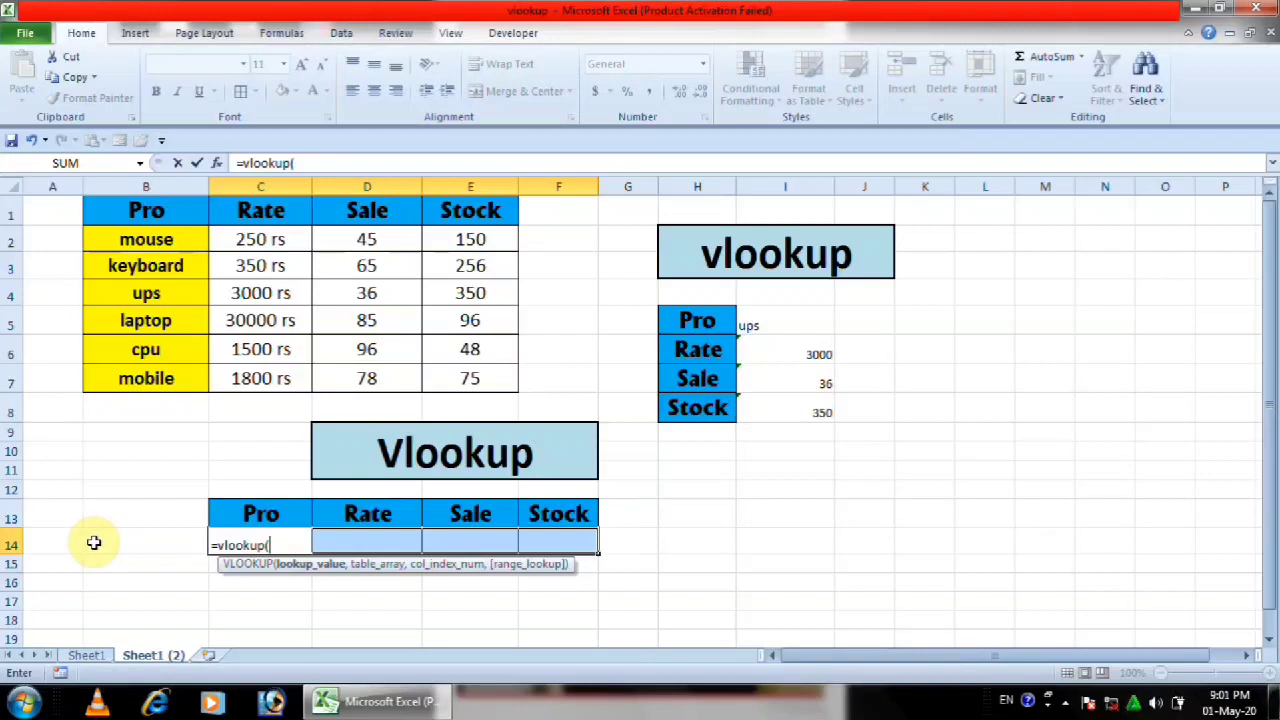
text(c14)
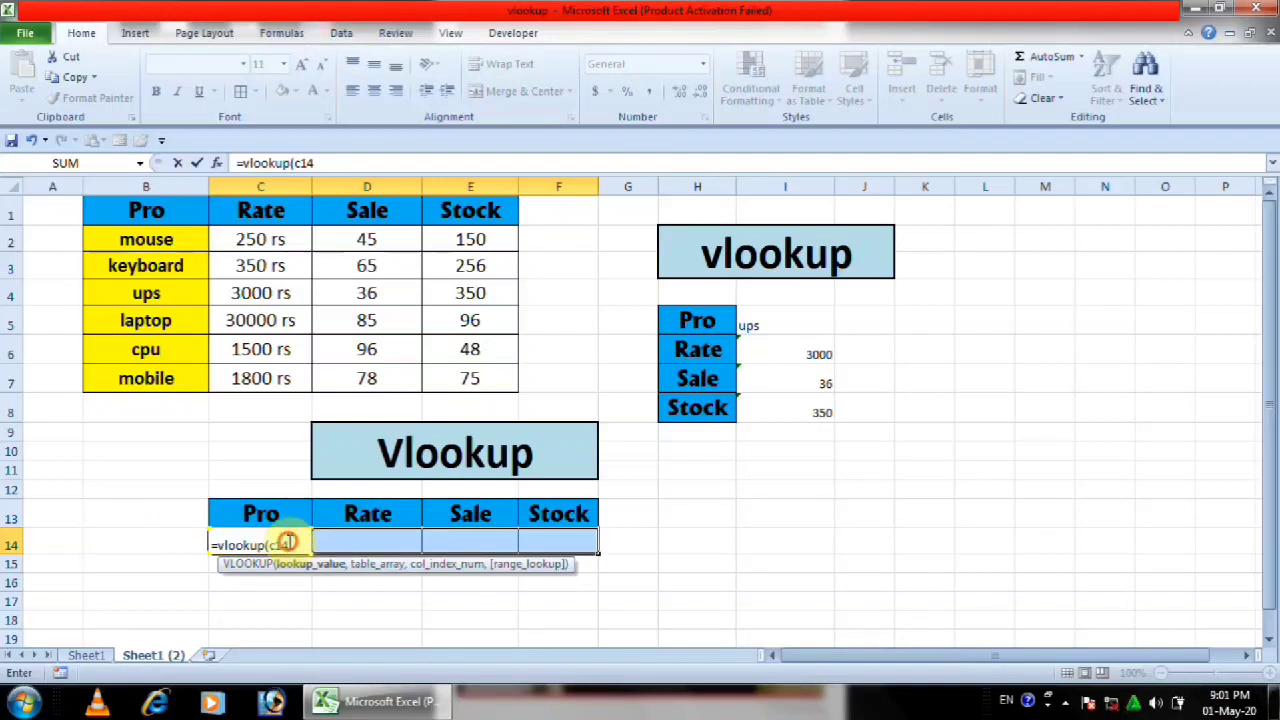
drag(290, 542, 280, 543)
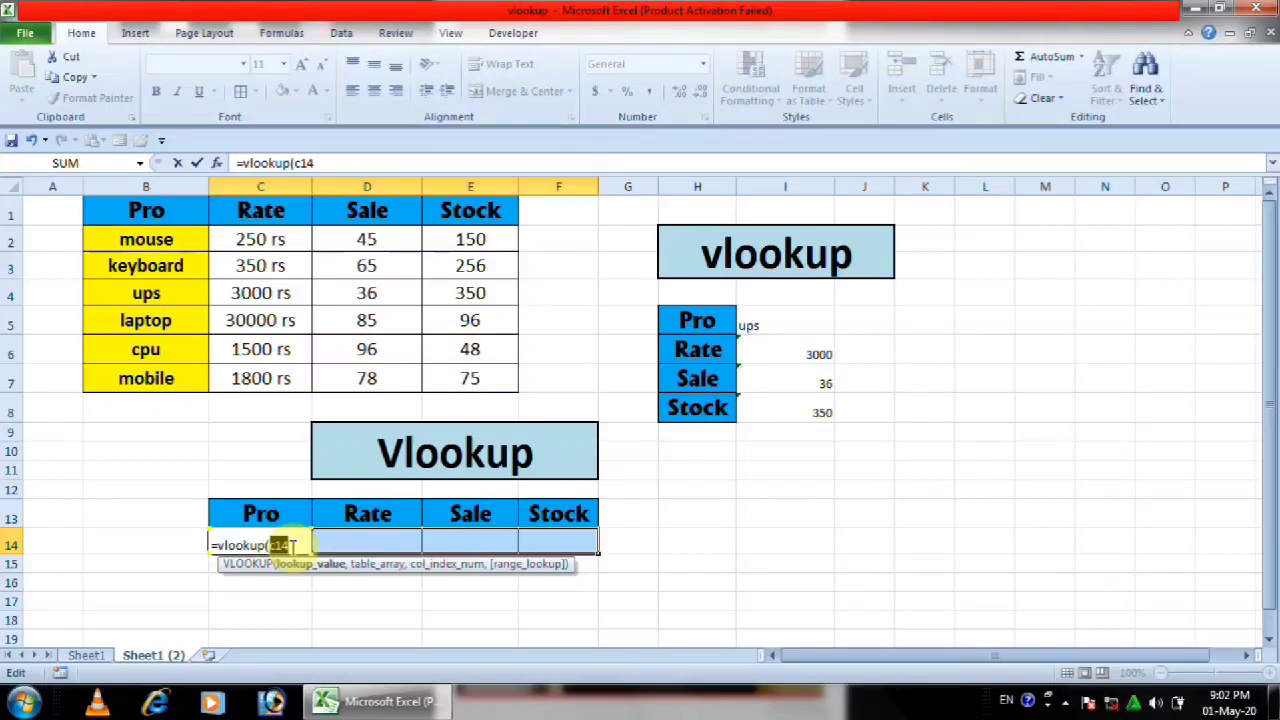
key(F4)
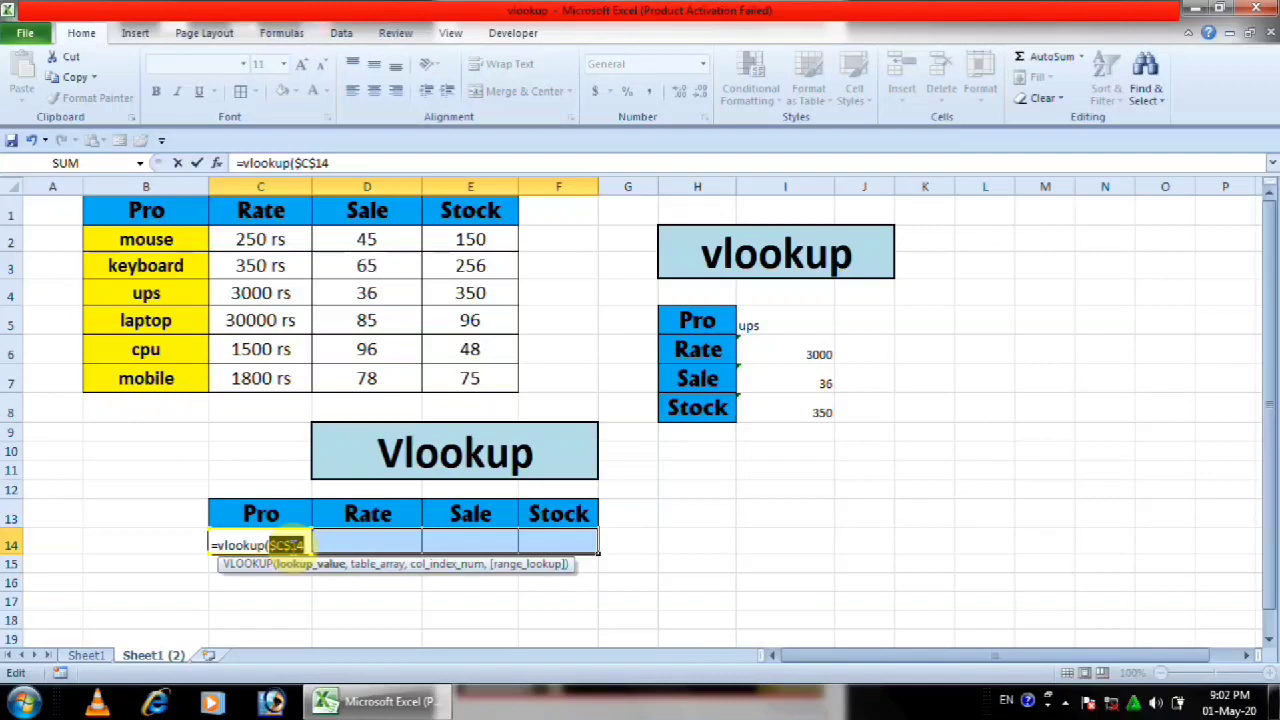
click(305, 542)
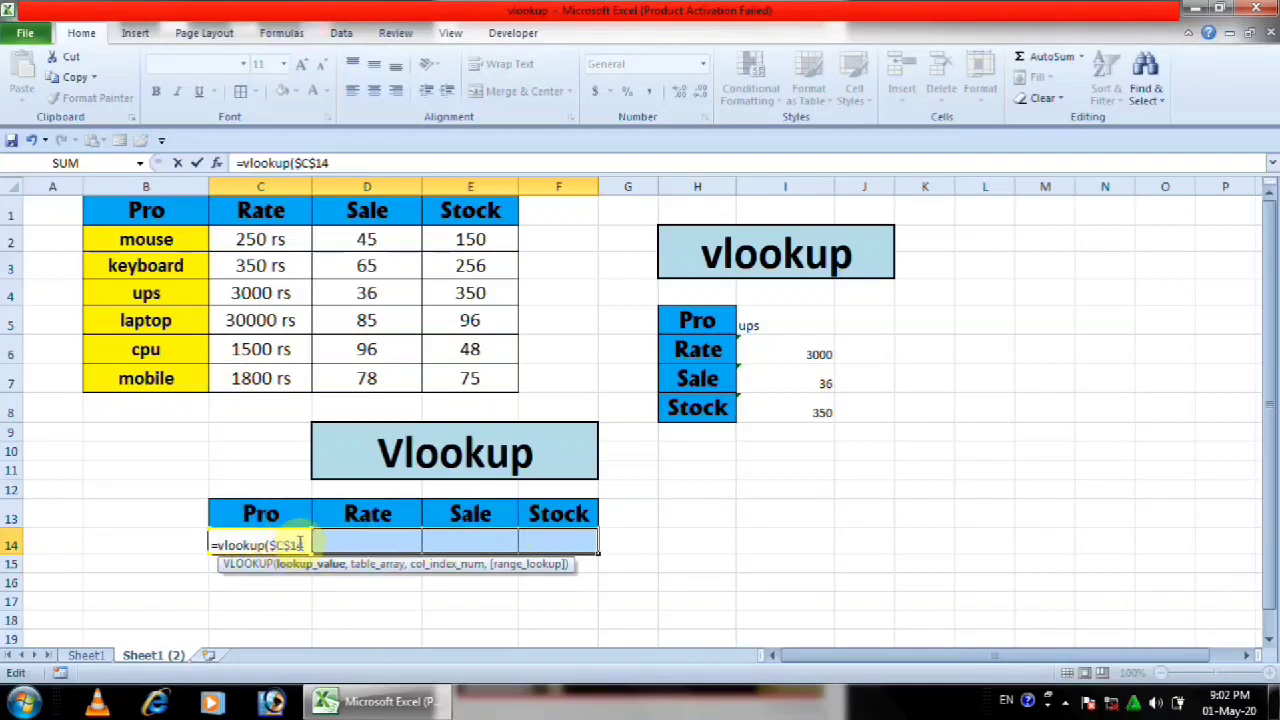
text(,)
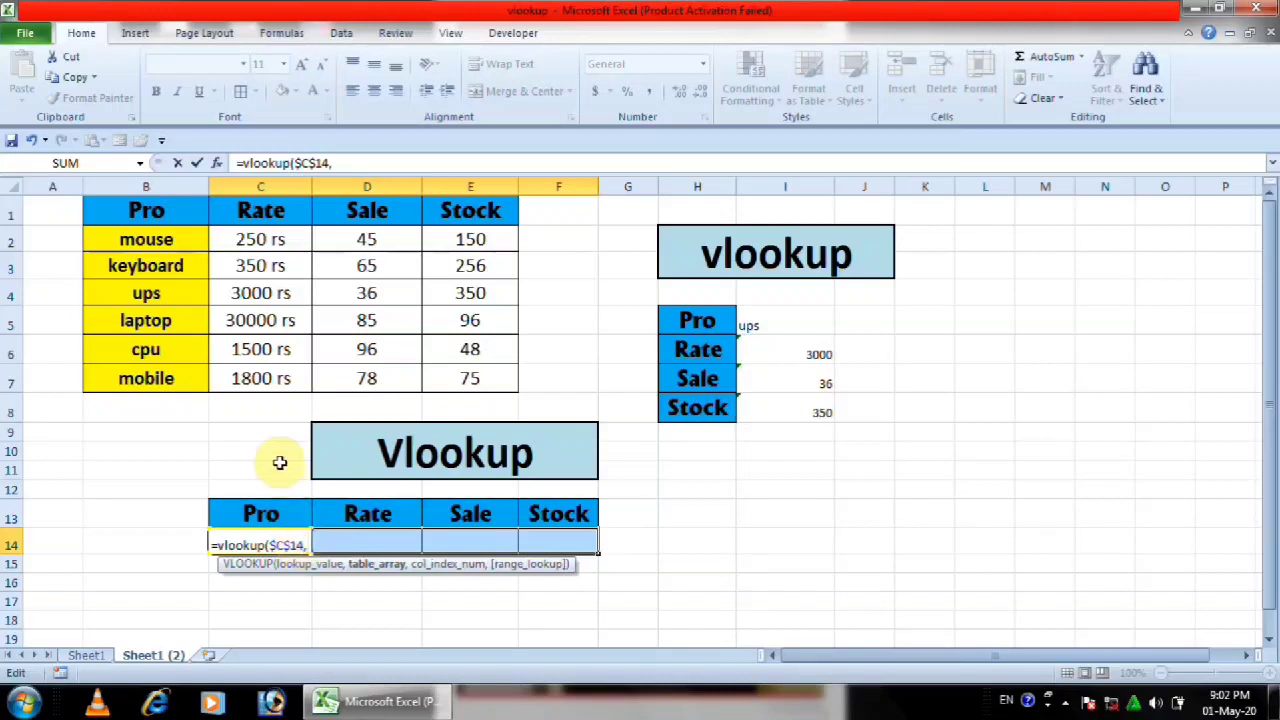
Add the product table as the formula's table array with the absolute reference $B$1:$E$7.
drag(180, 214, 445, 378)
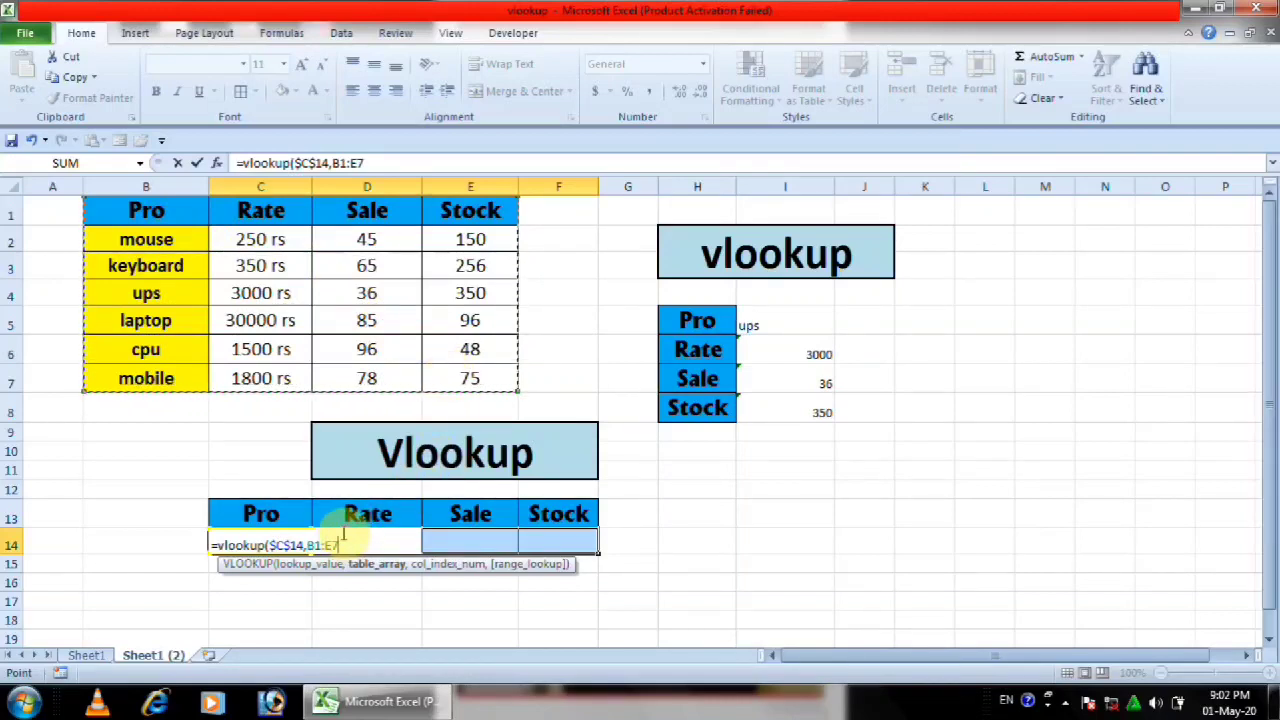
key(F4)
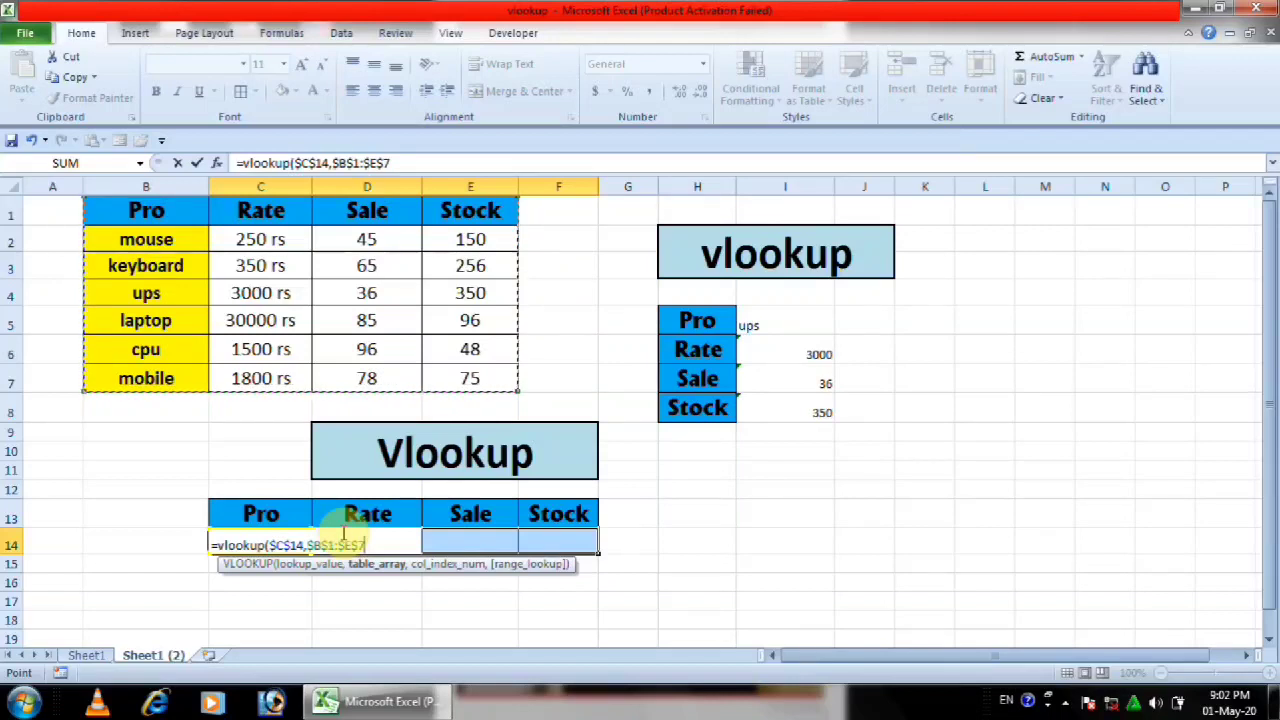
text(,)
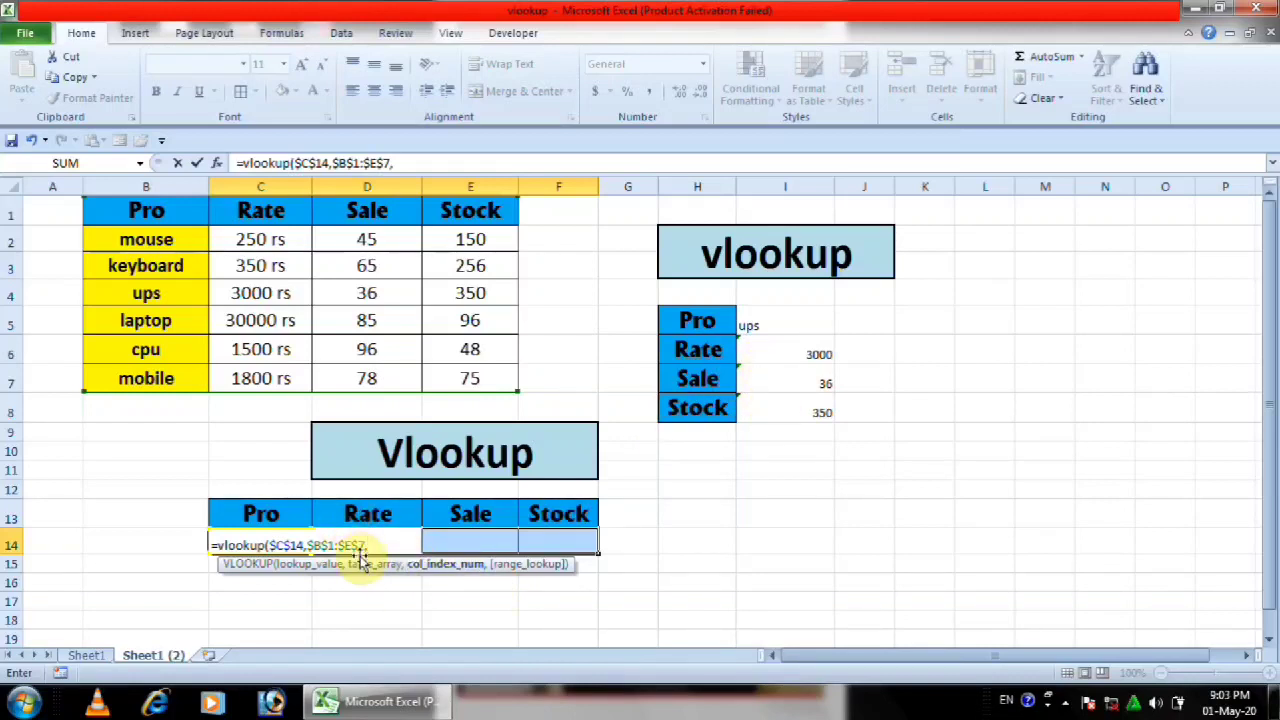
Add COLUMNS($B$1:B1) as the column index, with only the first B1 reference made absolute.
text(c)
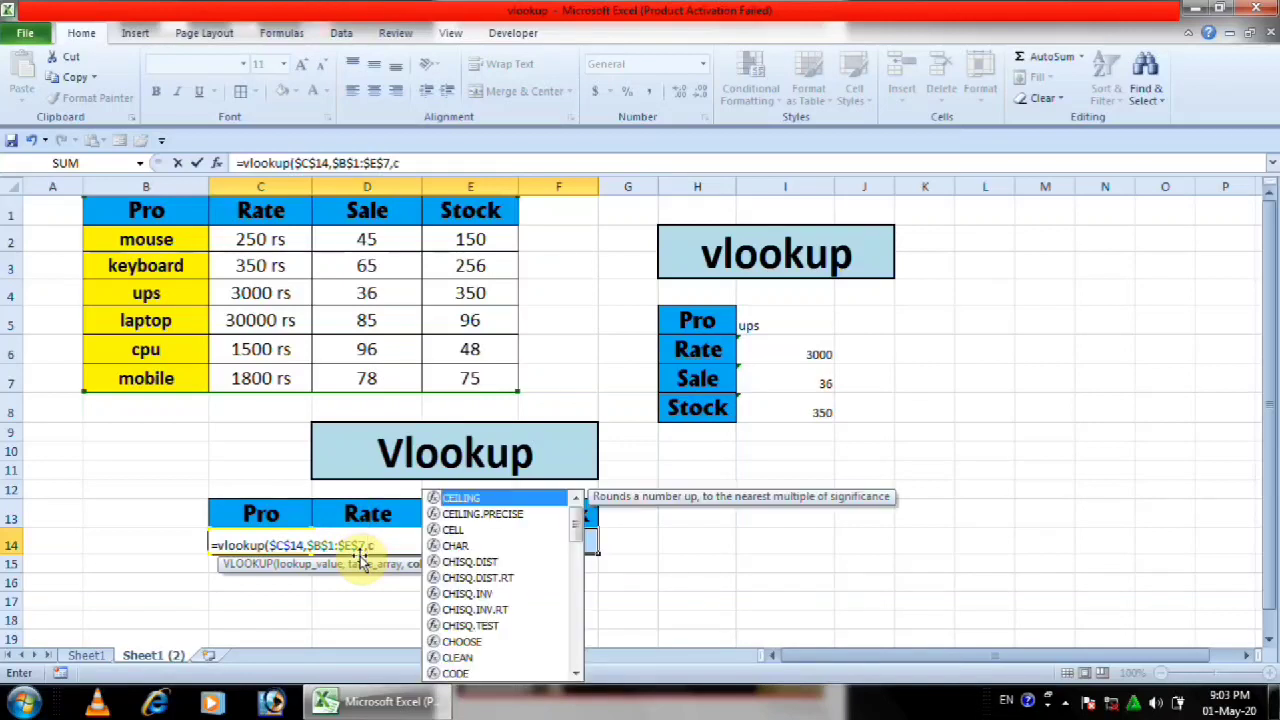
text(olu)
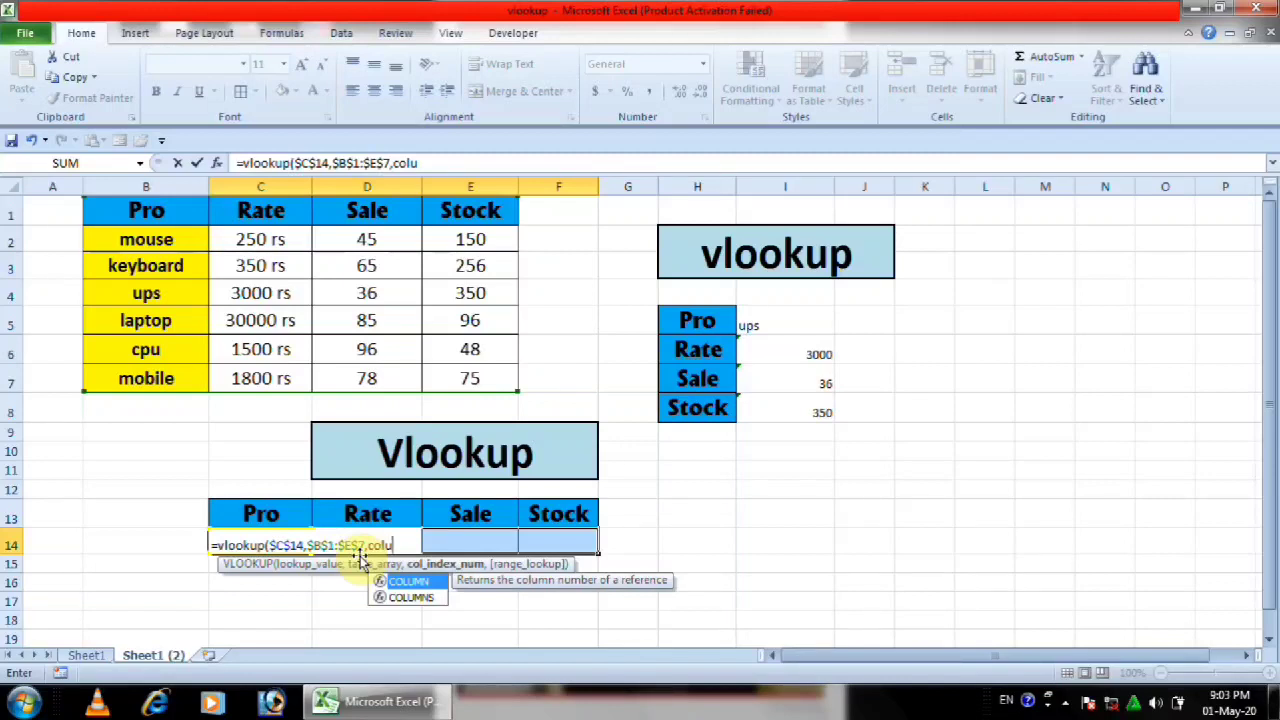
key(Down)
key(Tab)
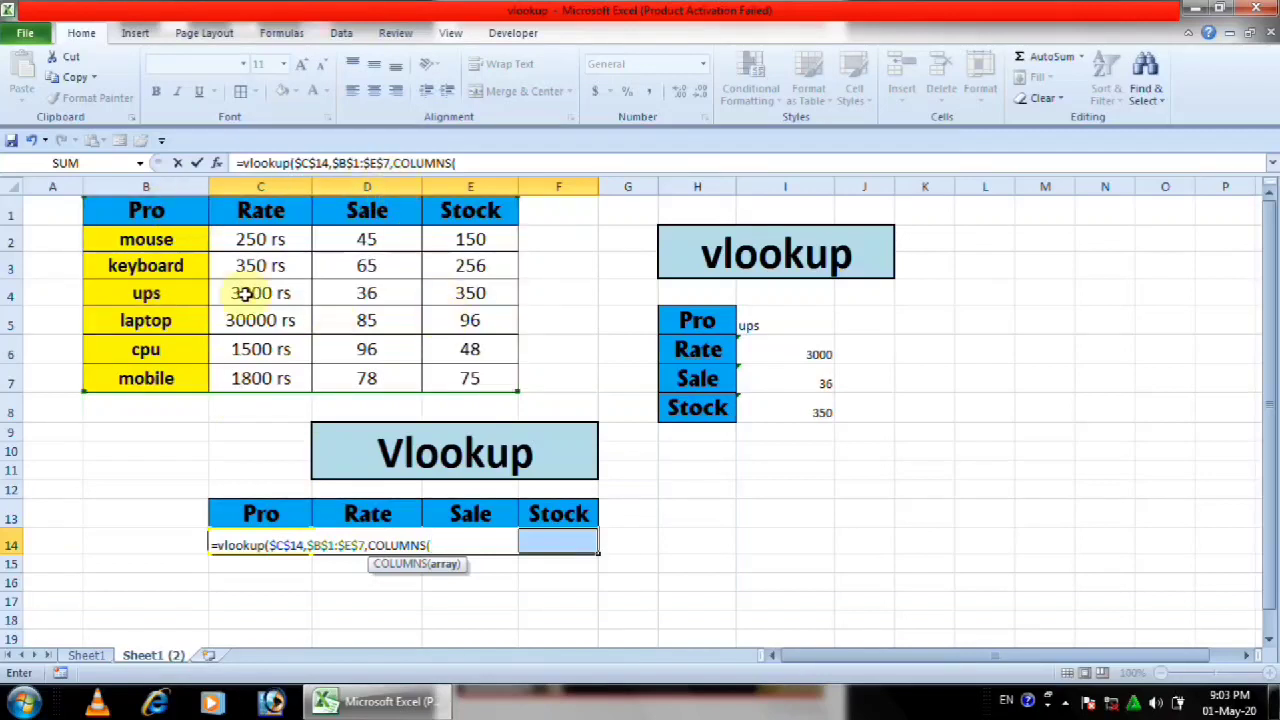
click(129, 213)
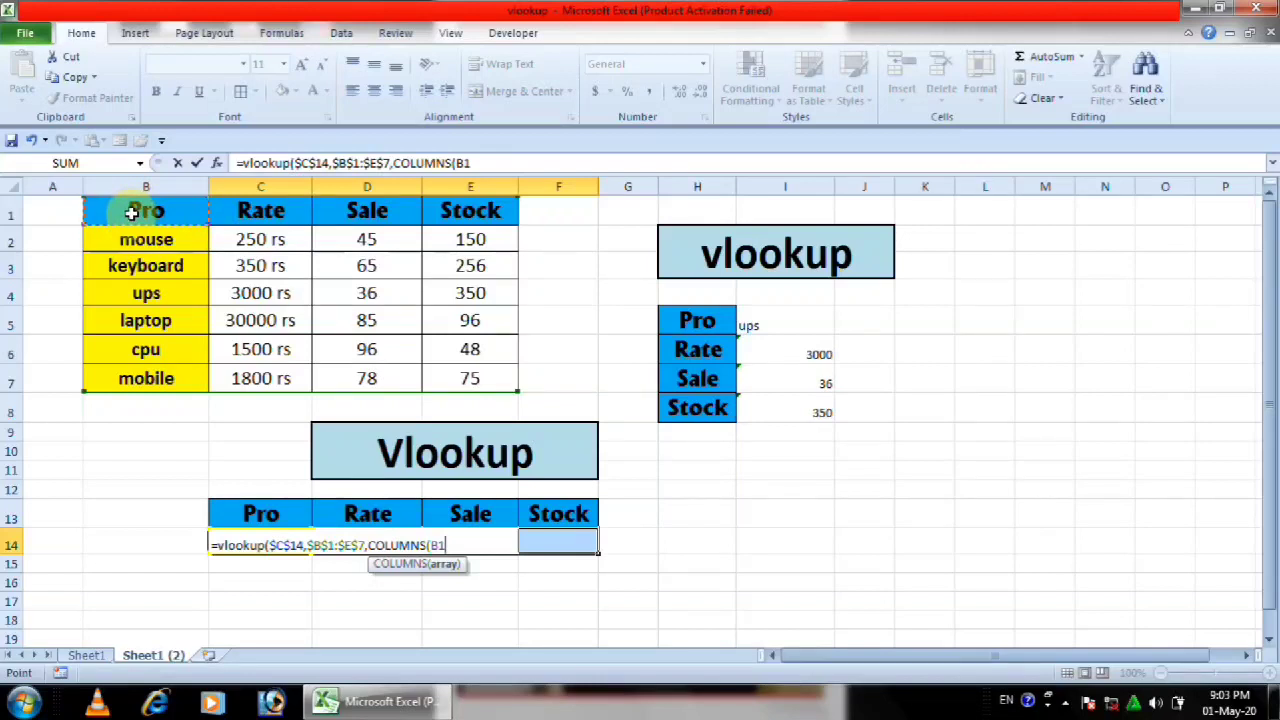
key(F8)
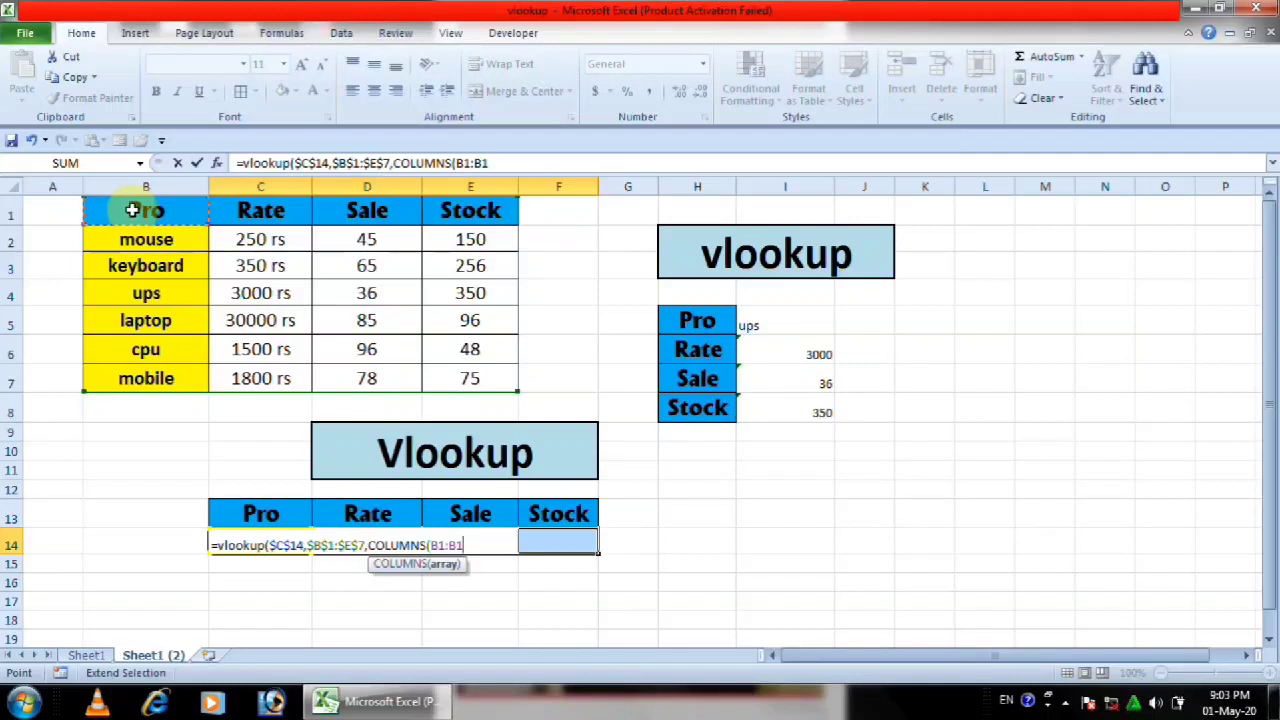
click(443, 545)
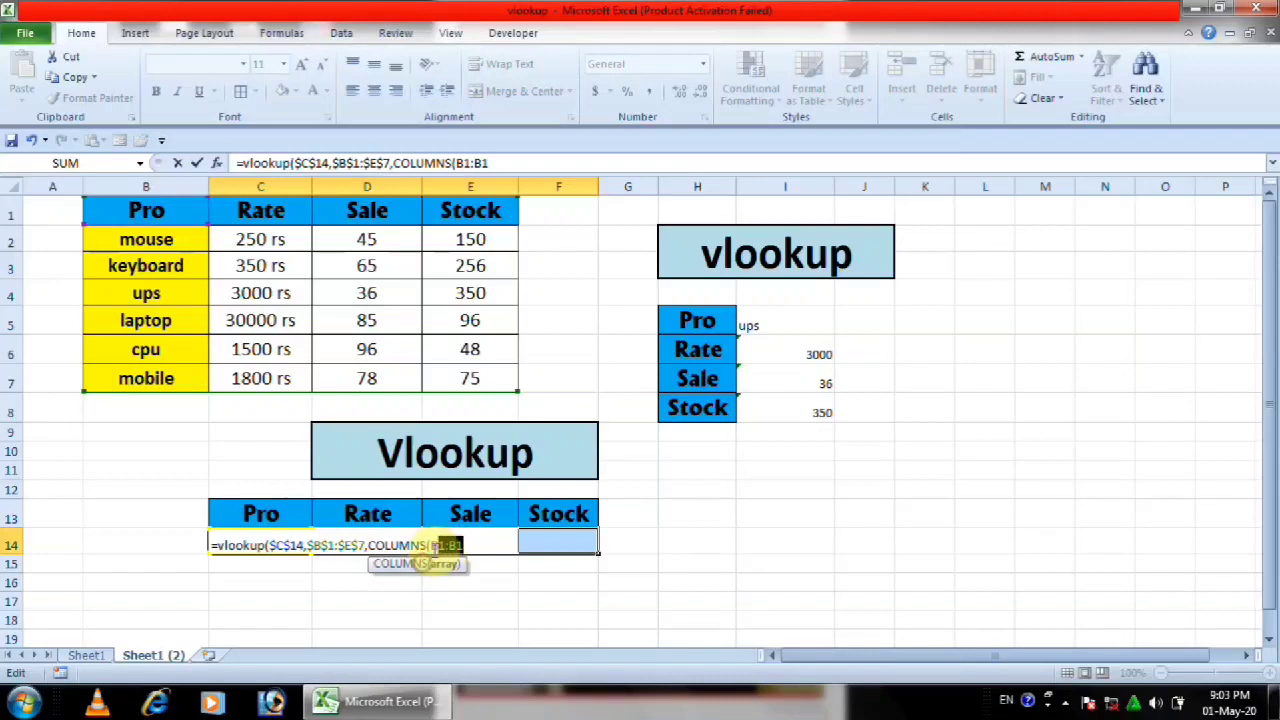
double_click(443, 545)
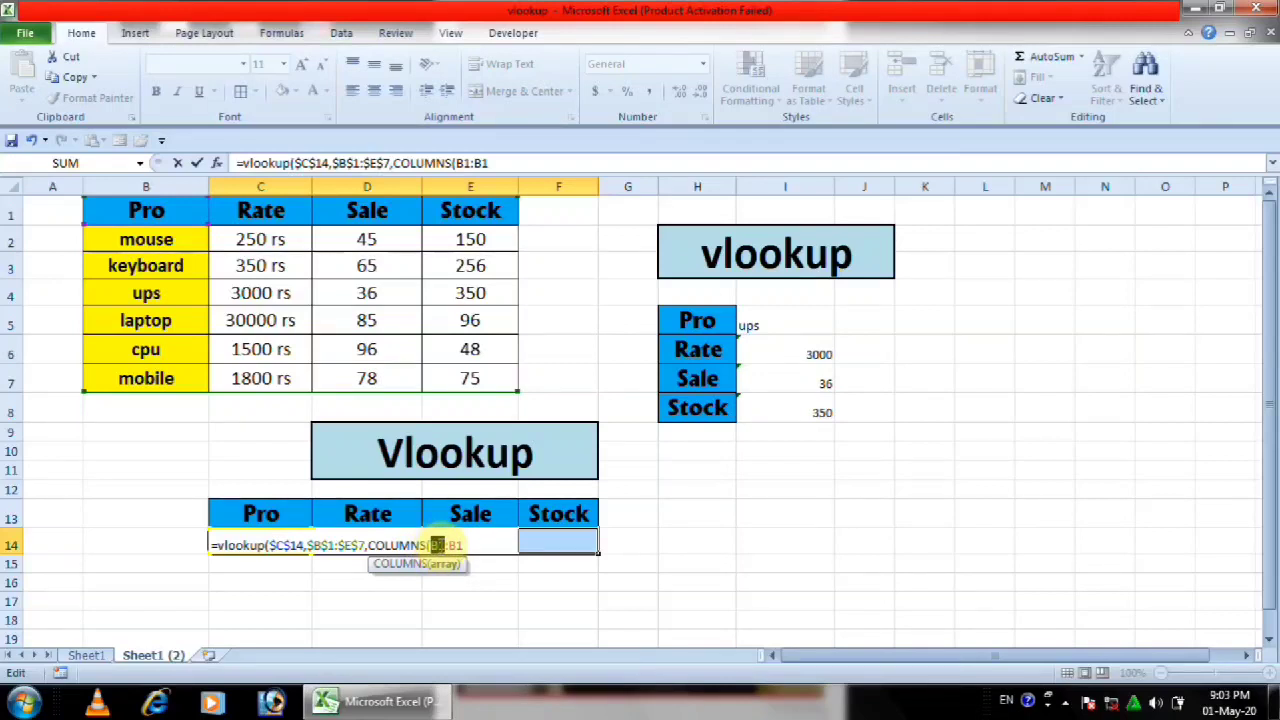
key(F4)
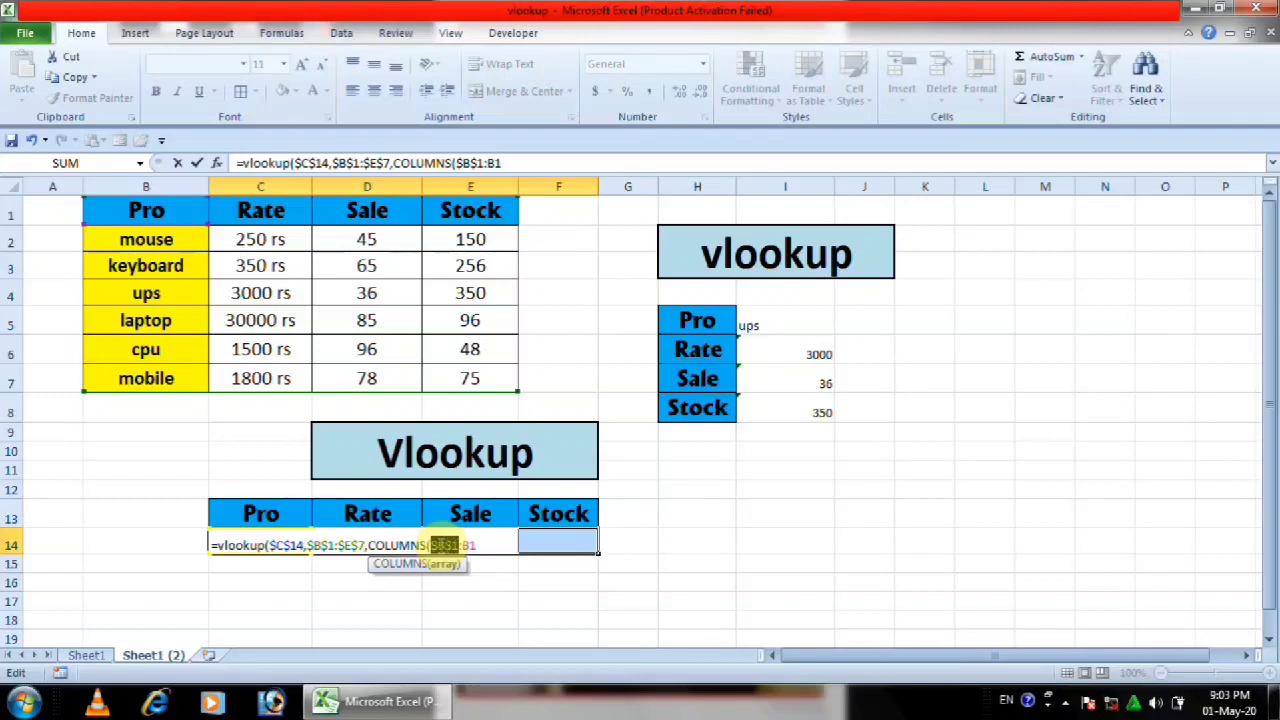
click(487, 544)
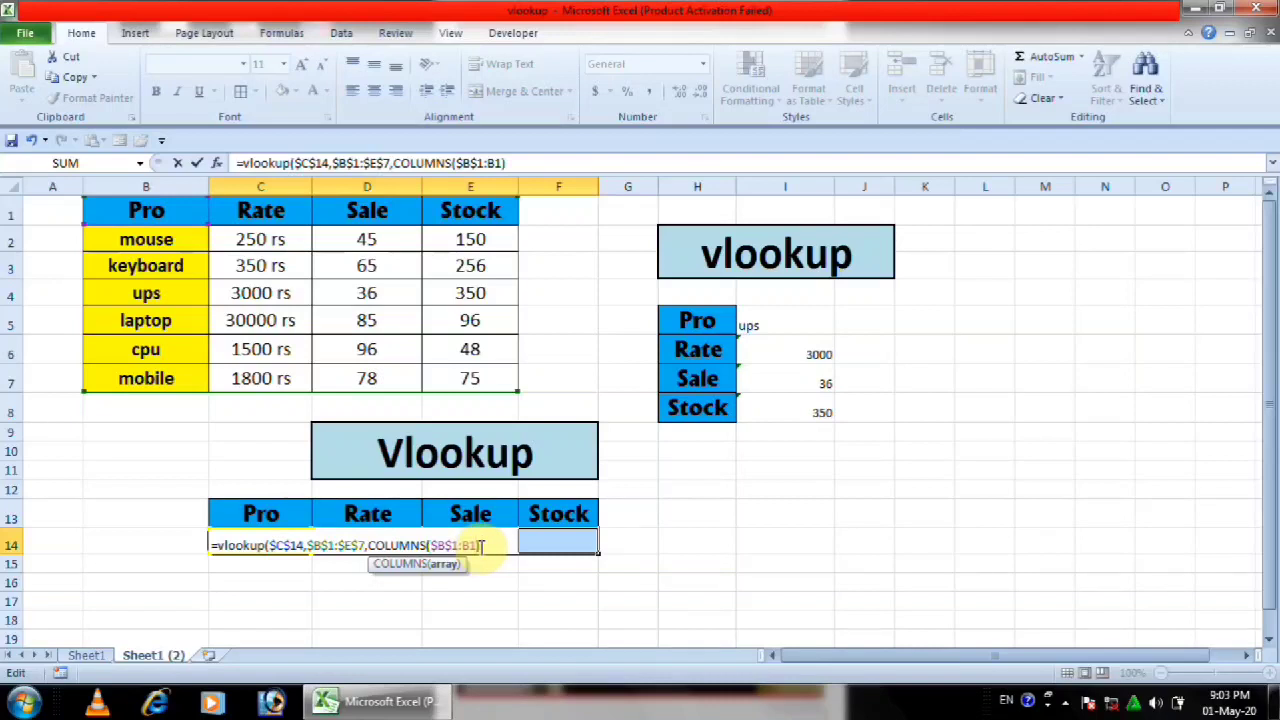
key(Right)
Finish the VLOOKUP formula with 0 for an exact match and enter it in all of C14:F14 at once.
text(,)
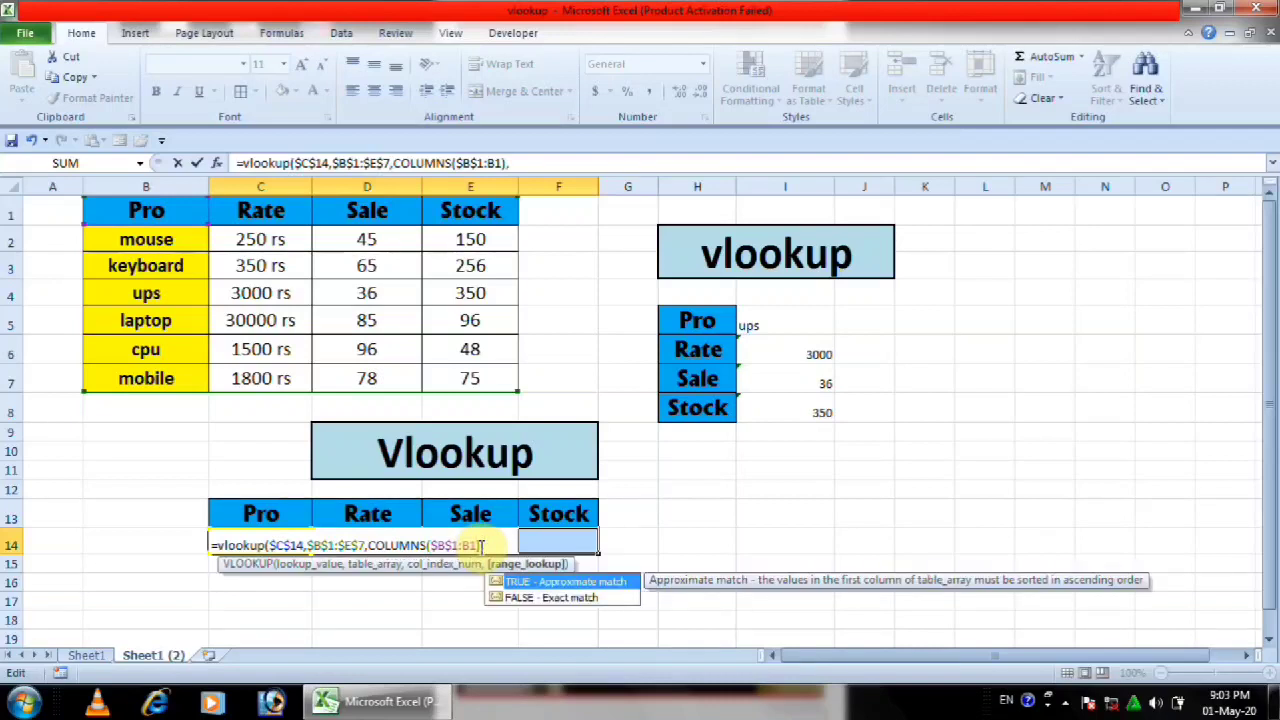
text(0))
key(ctrl+Return)
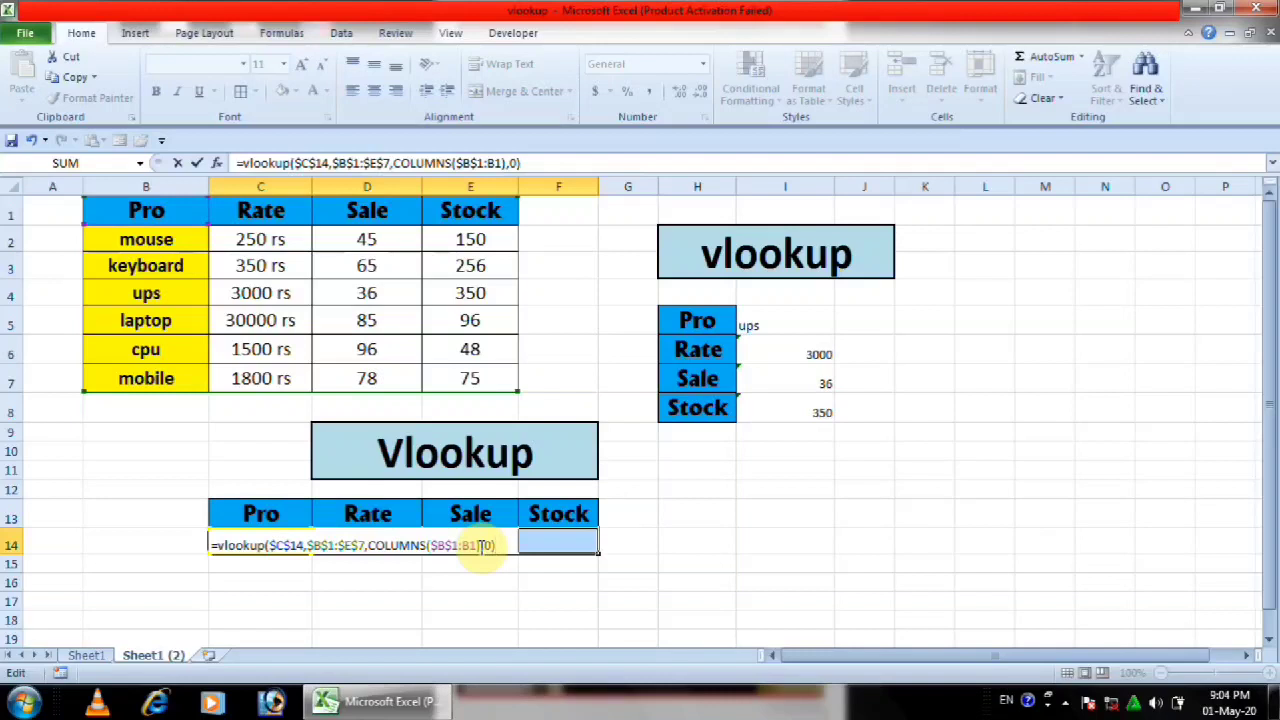
key(ctrl+Return)
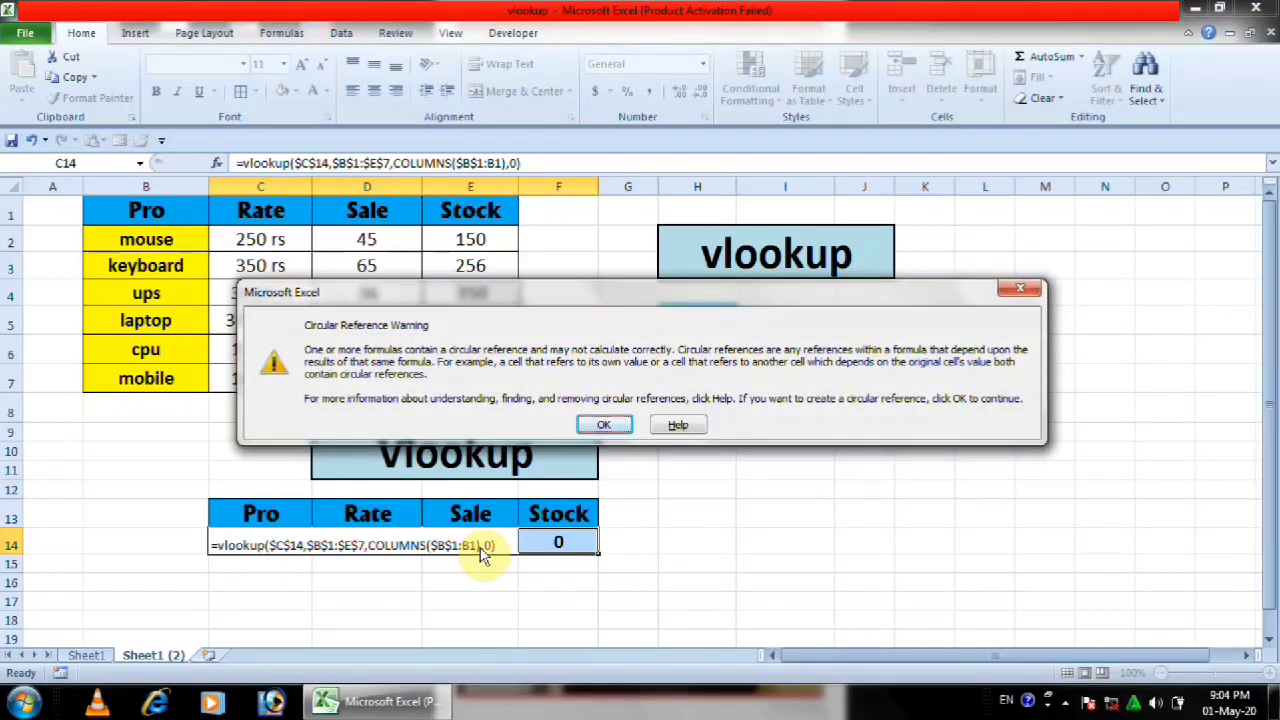
Dismiss the circular reference warning and enter mouse as the lookup product in C14.
key(Return)
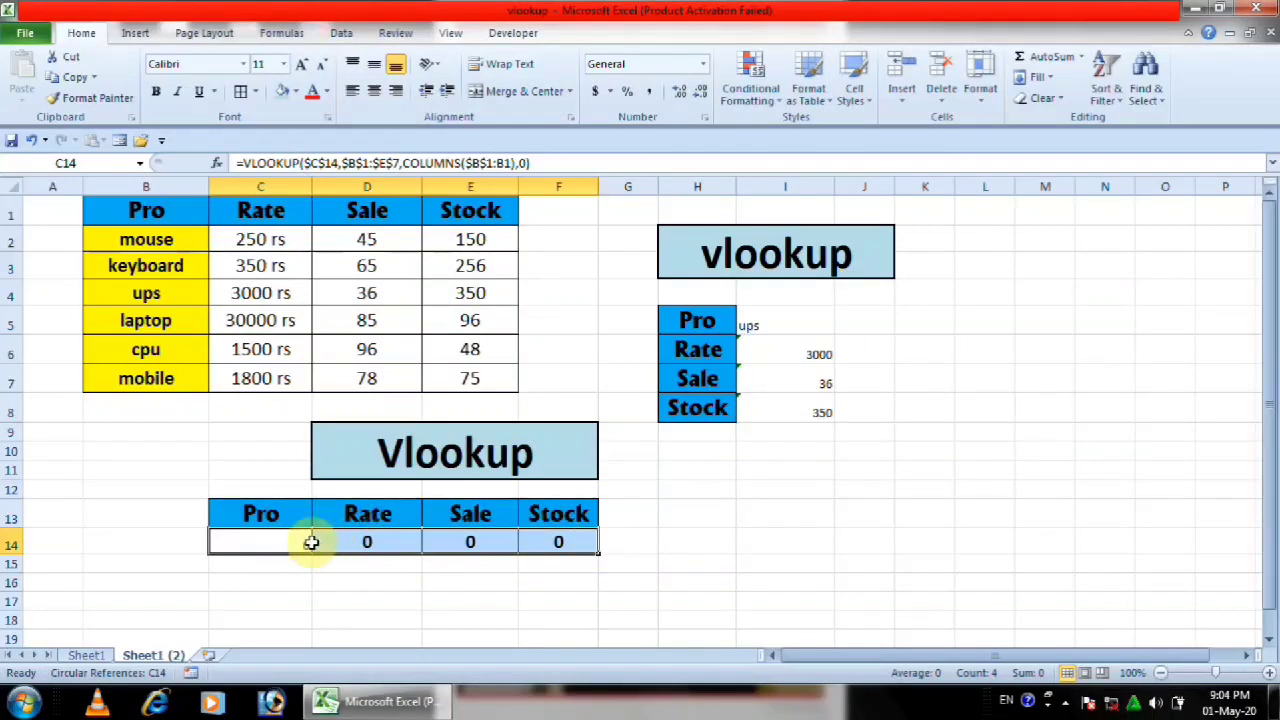
click(279, 549)
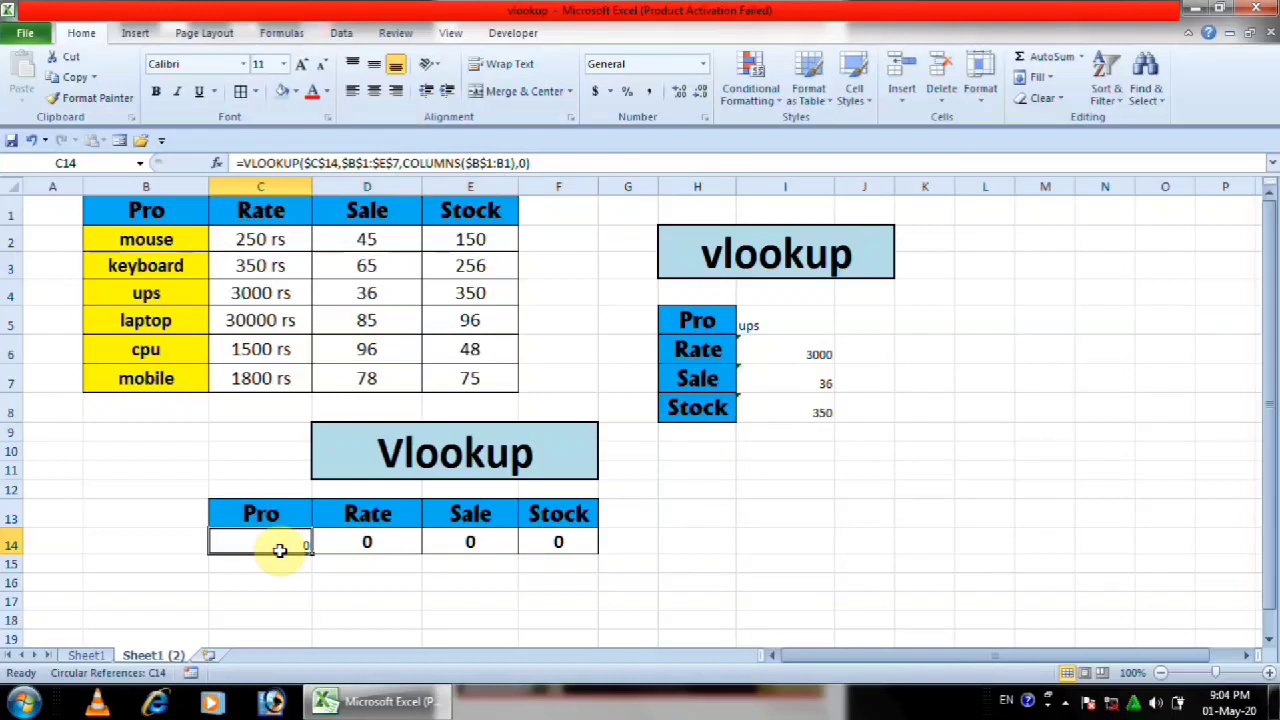
text(mouse)
key(Return)
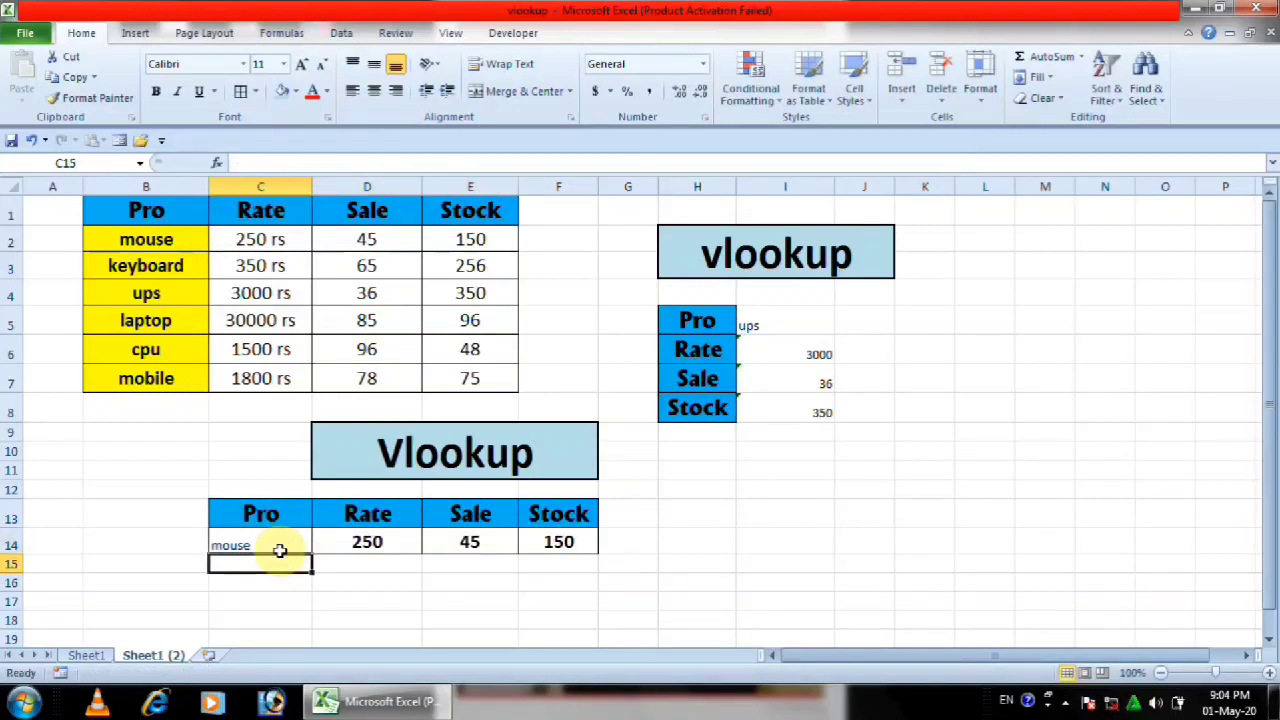
Test the horizontal lookup by entering ups and then mobile as the product in C14.
click(279, 549)
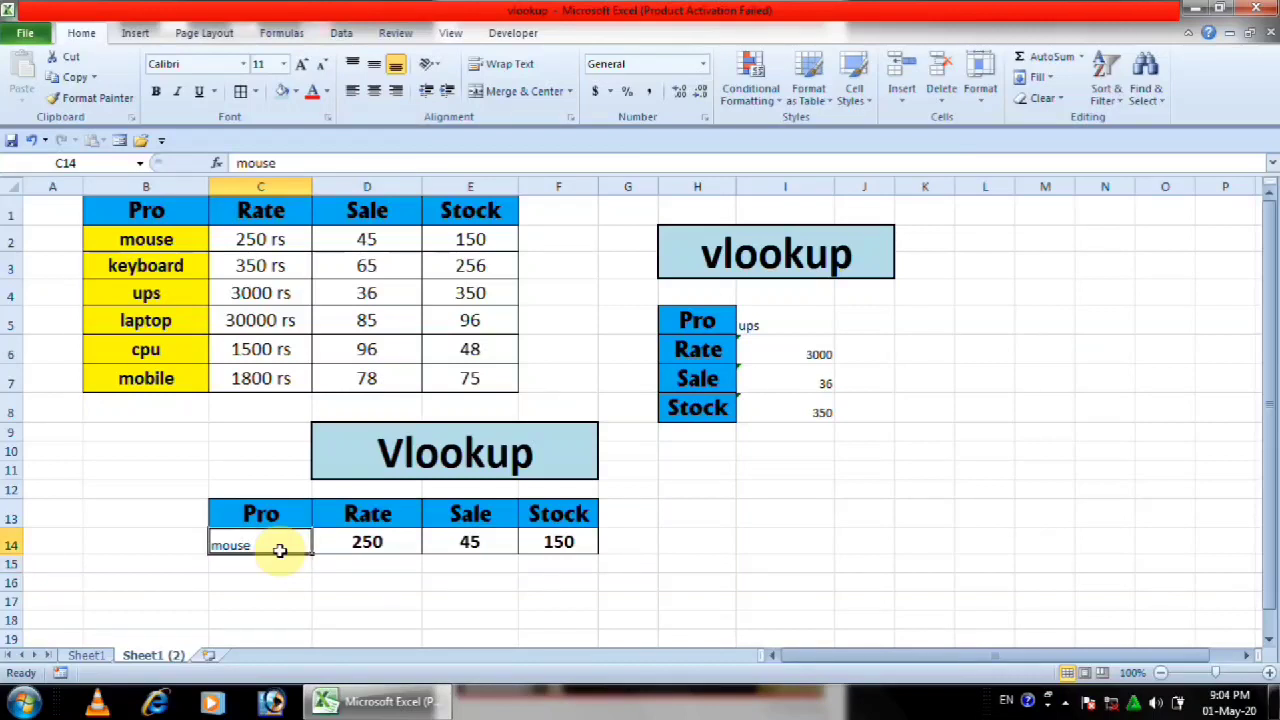
text(ups)
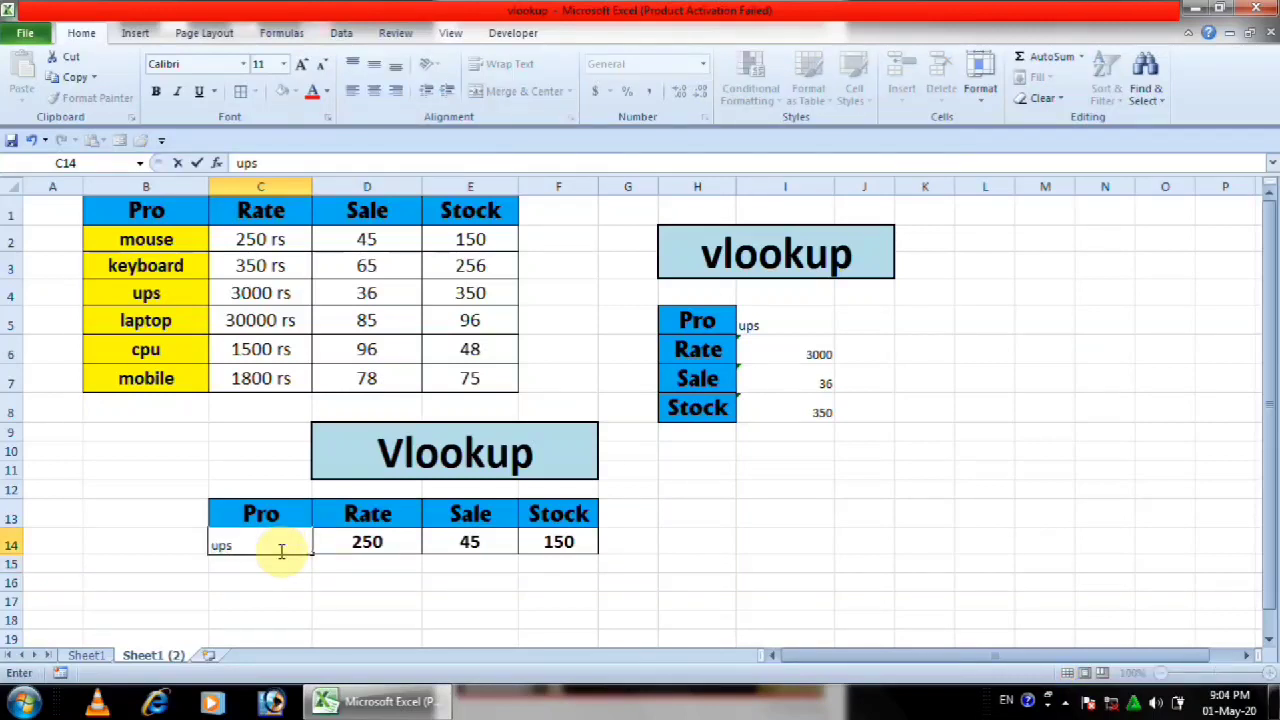
key(Return)
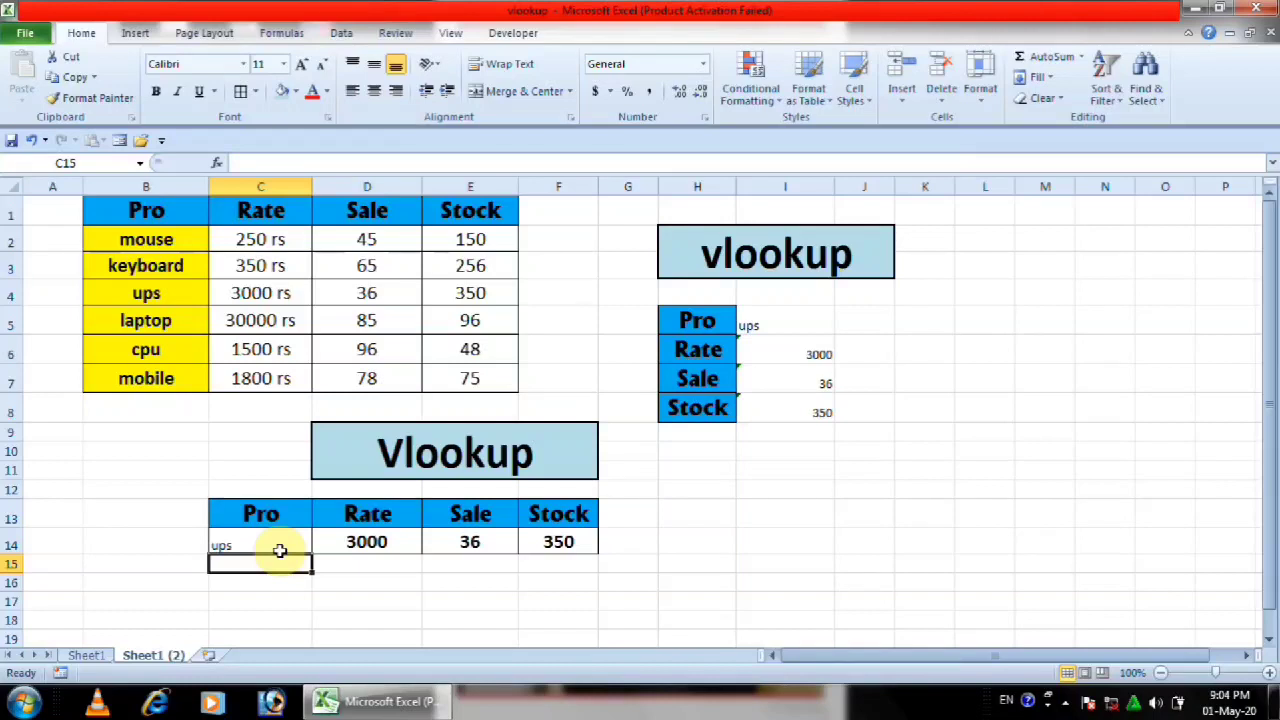
click(279, 549)
text(mobile)
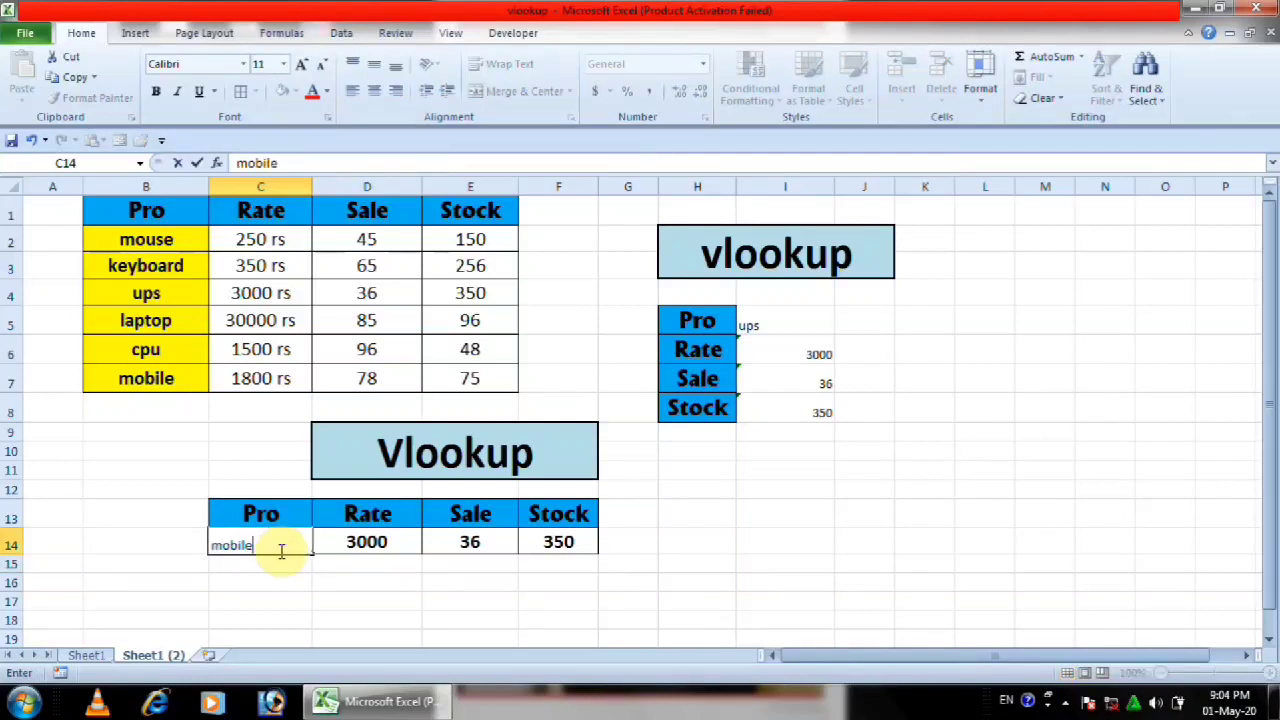
key(Return)
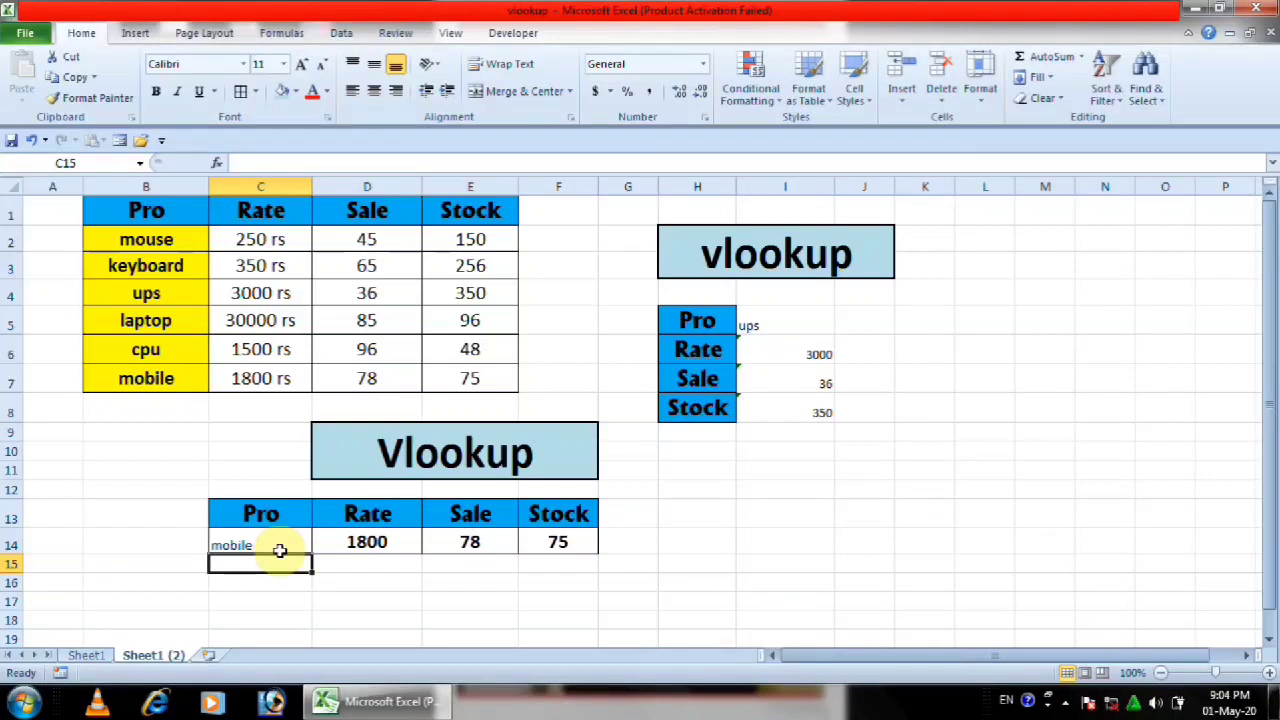
Check the product drop-down list in C14 of Sheet1, then return to Sheet1 (2).
click(86, 655)
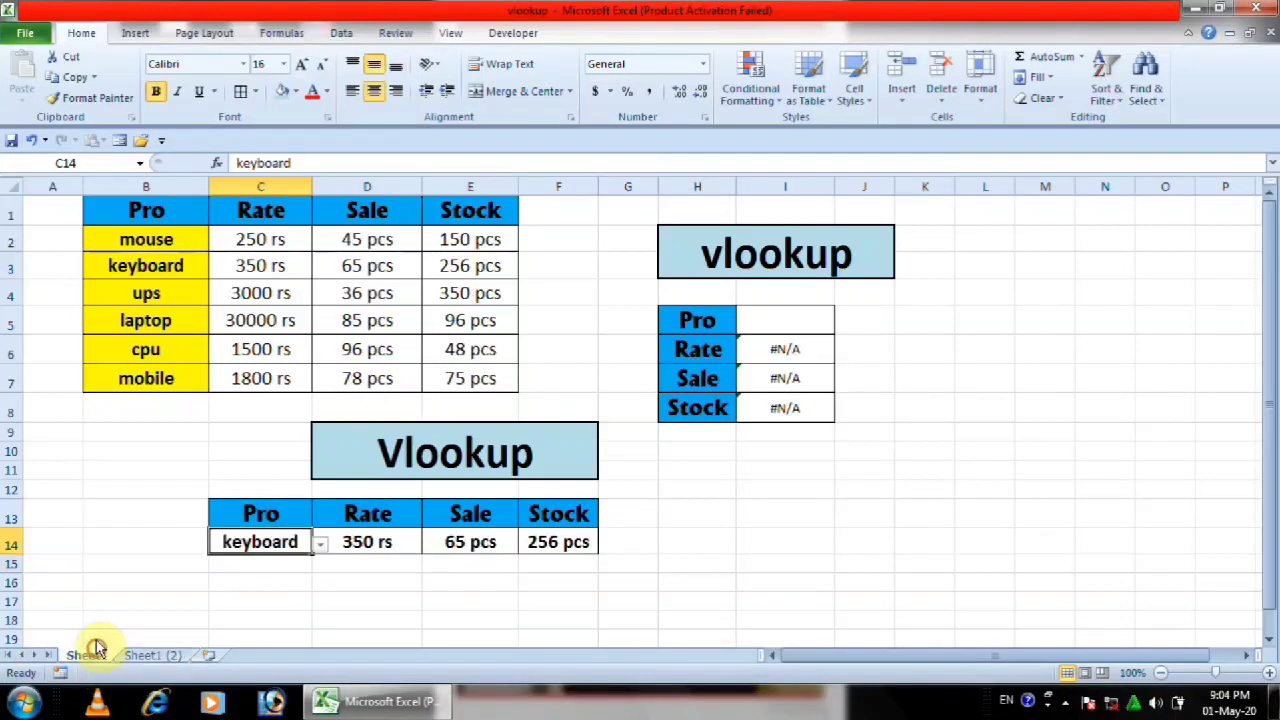
click(320, 543)
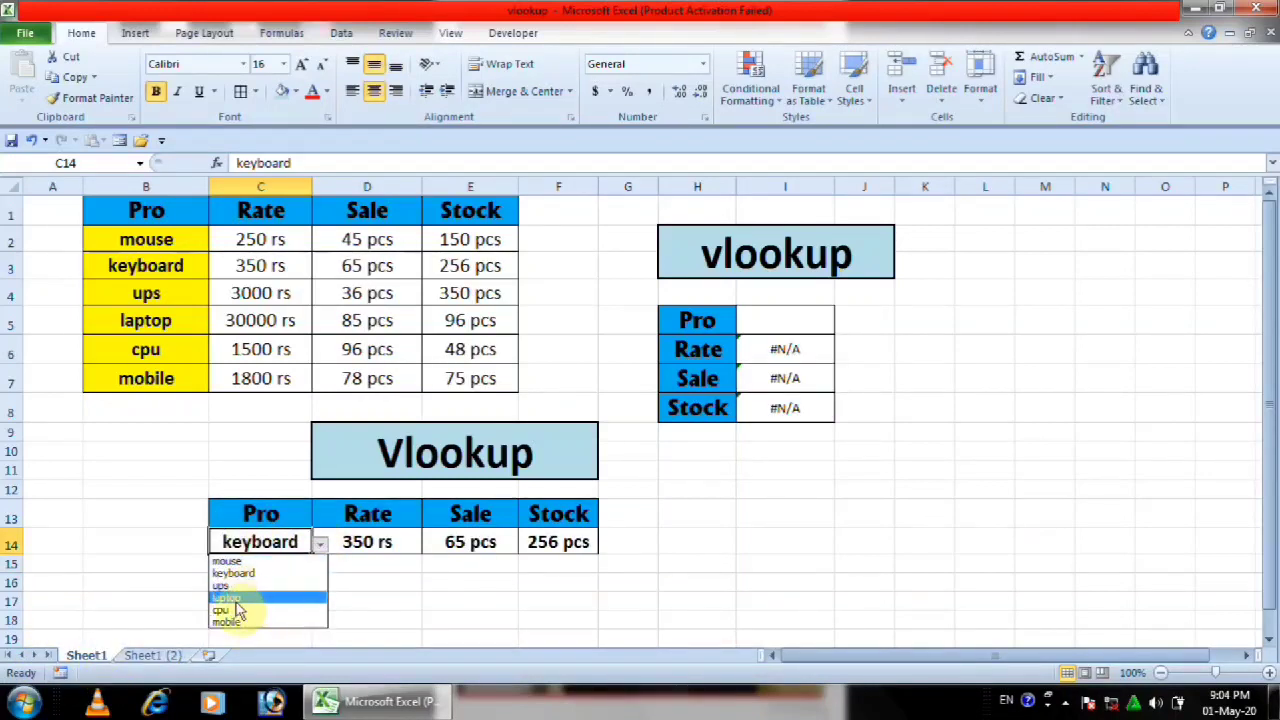
click(148, 655)
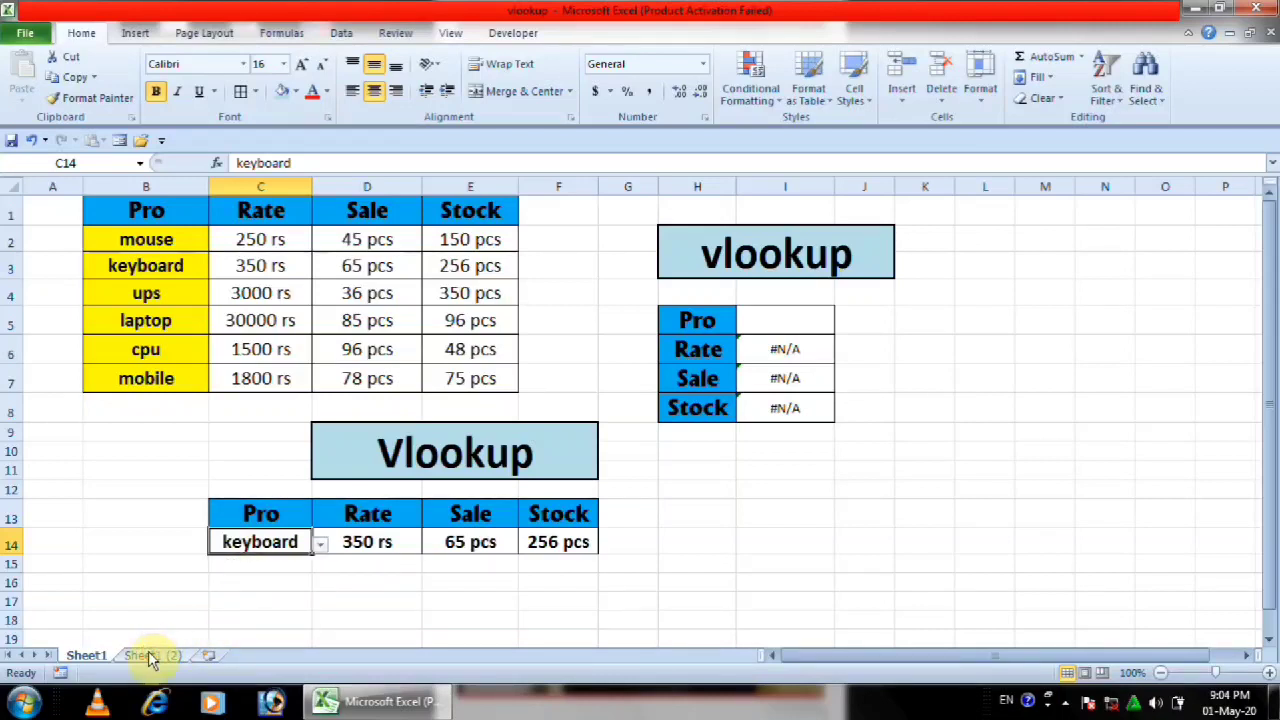
Add a List data validation to C14 with the product names =$B$2:$B$7 as the source.
click(259, 543)
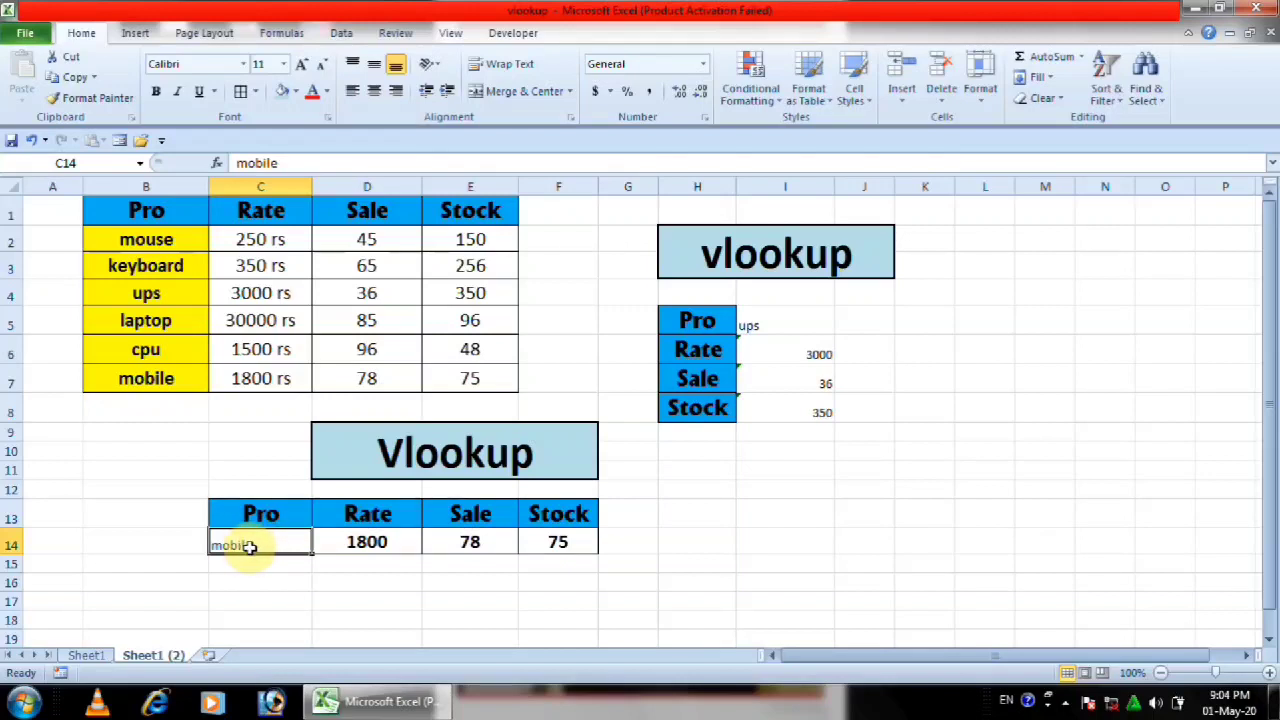
click(343, 34)
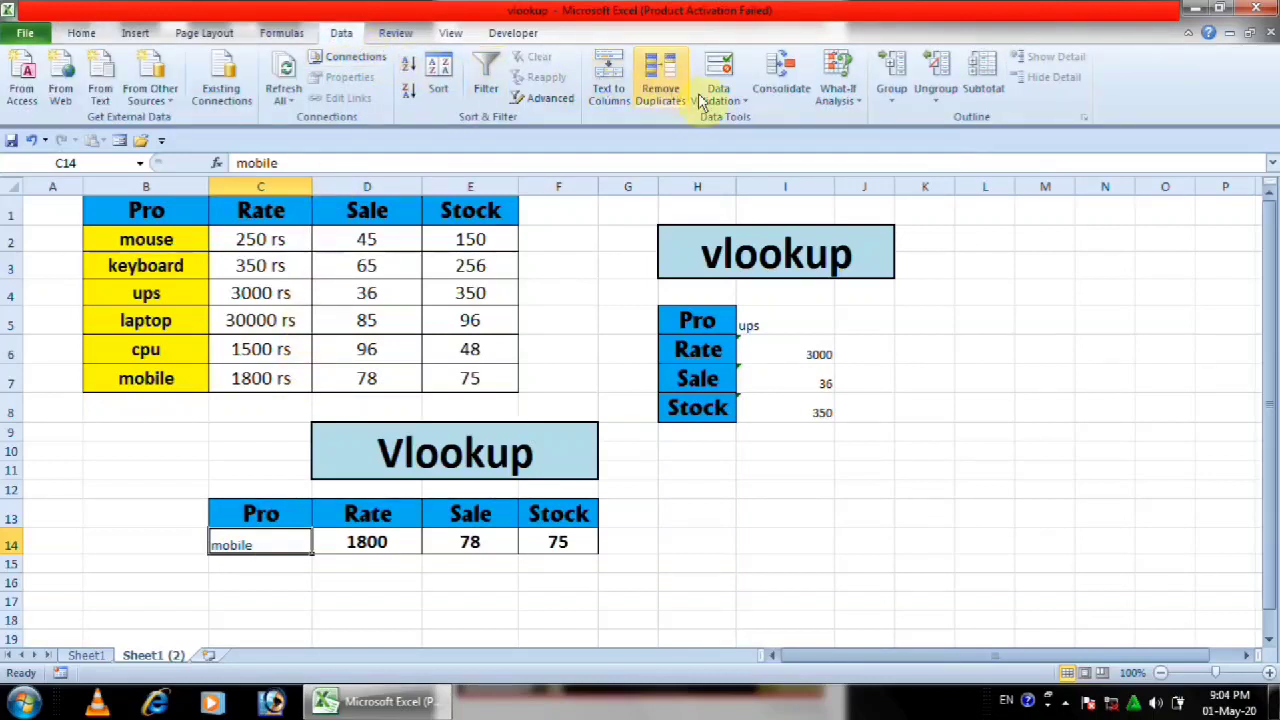
click(738, 103)
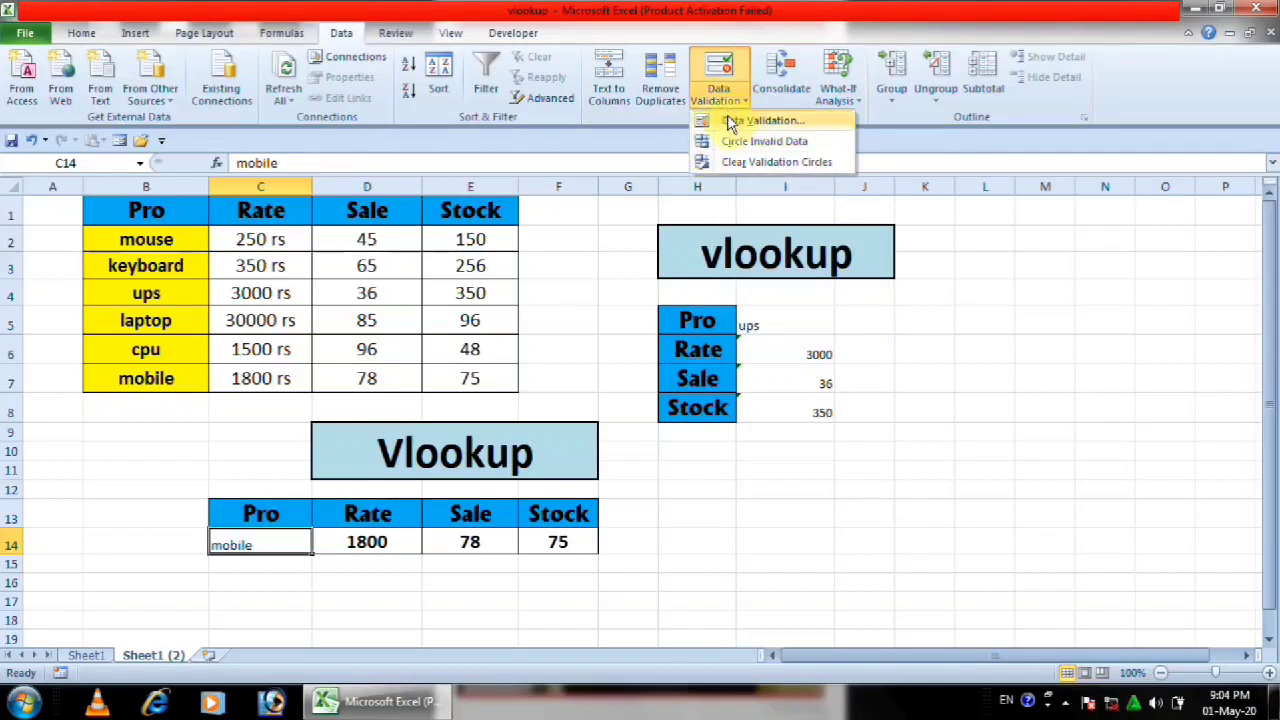
click(729, 121)
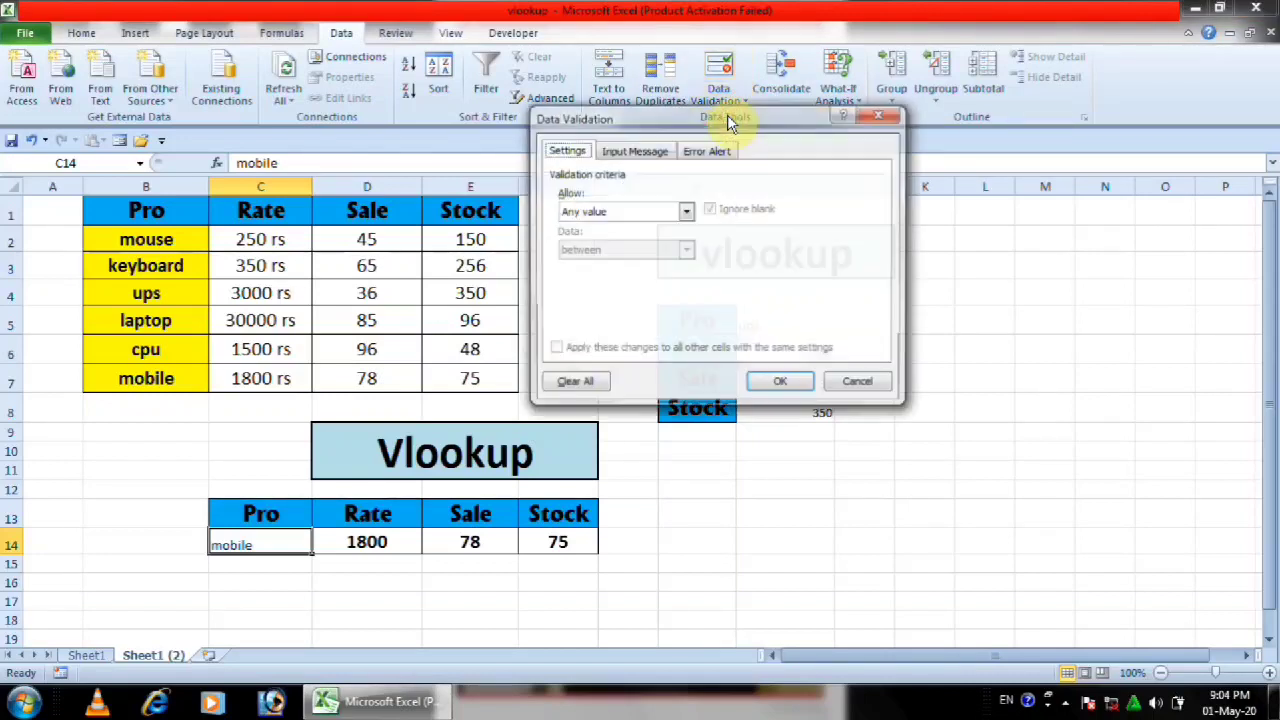
click(622, 213)
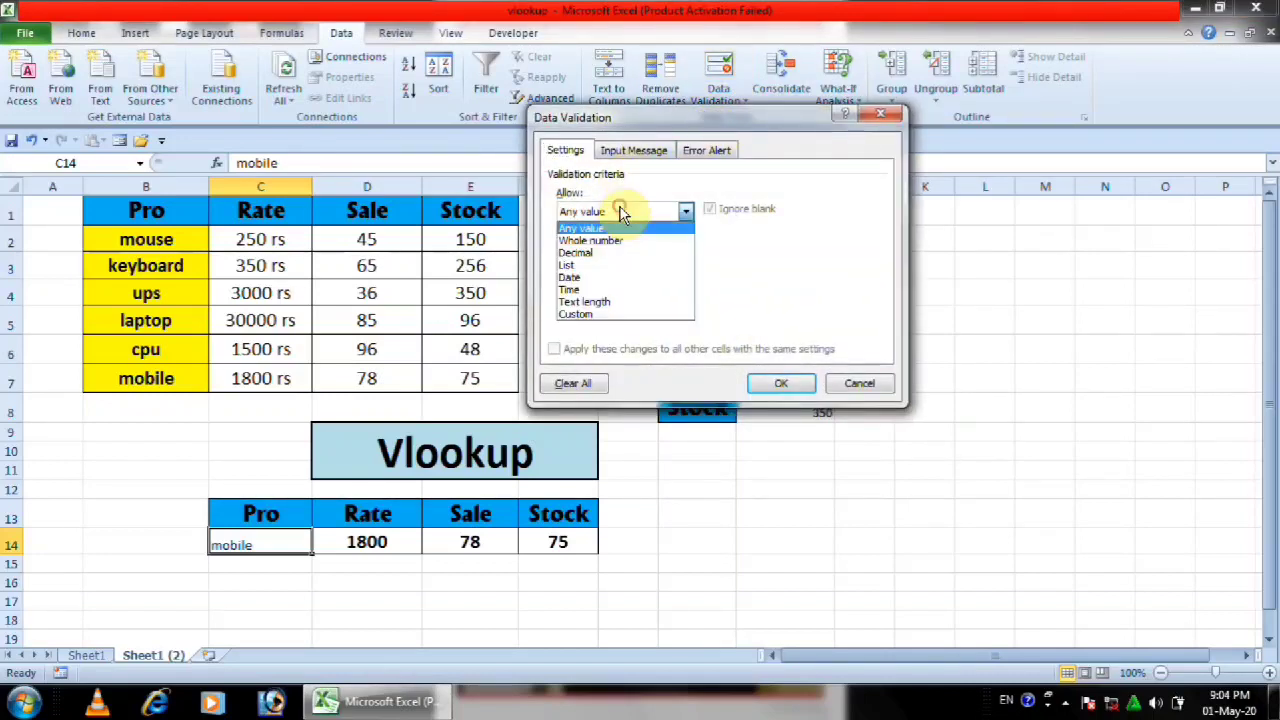
click(586, 264)
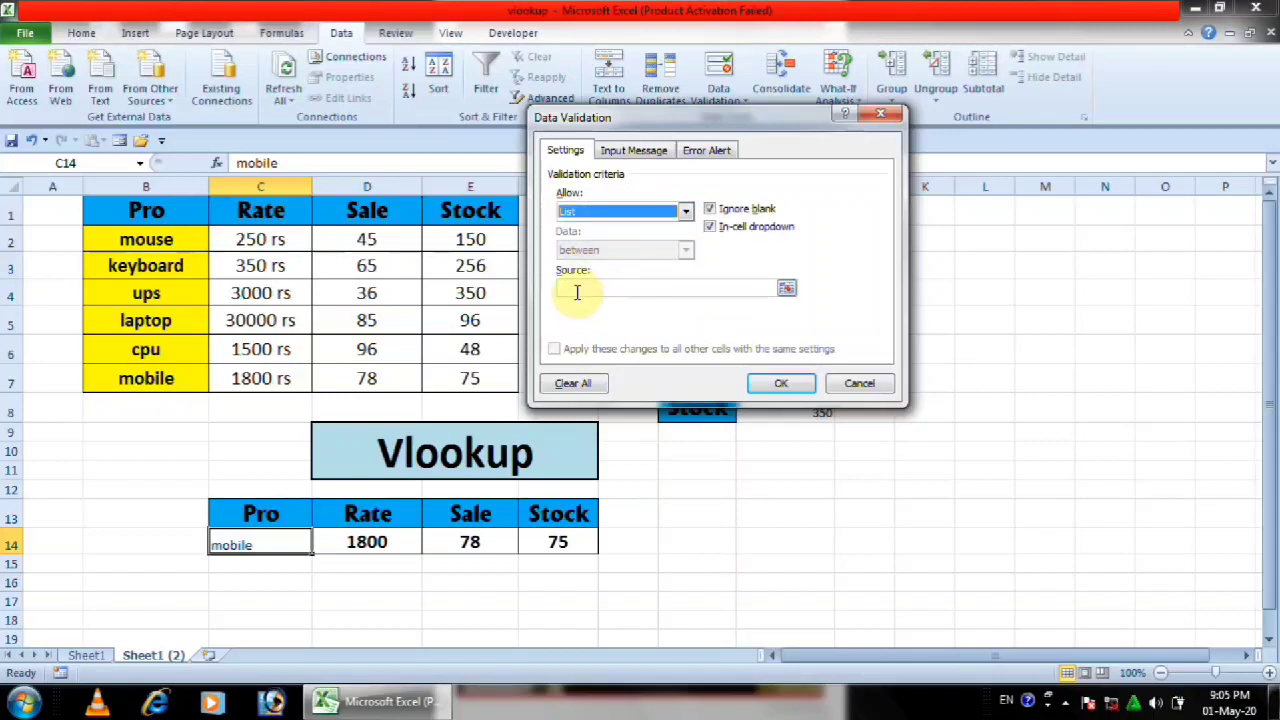
click(574, 289)
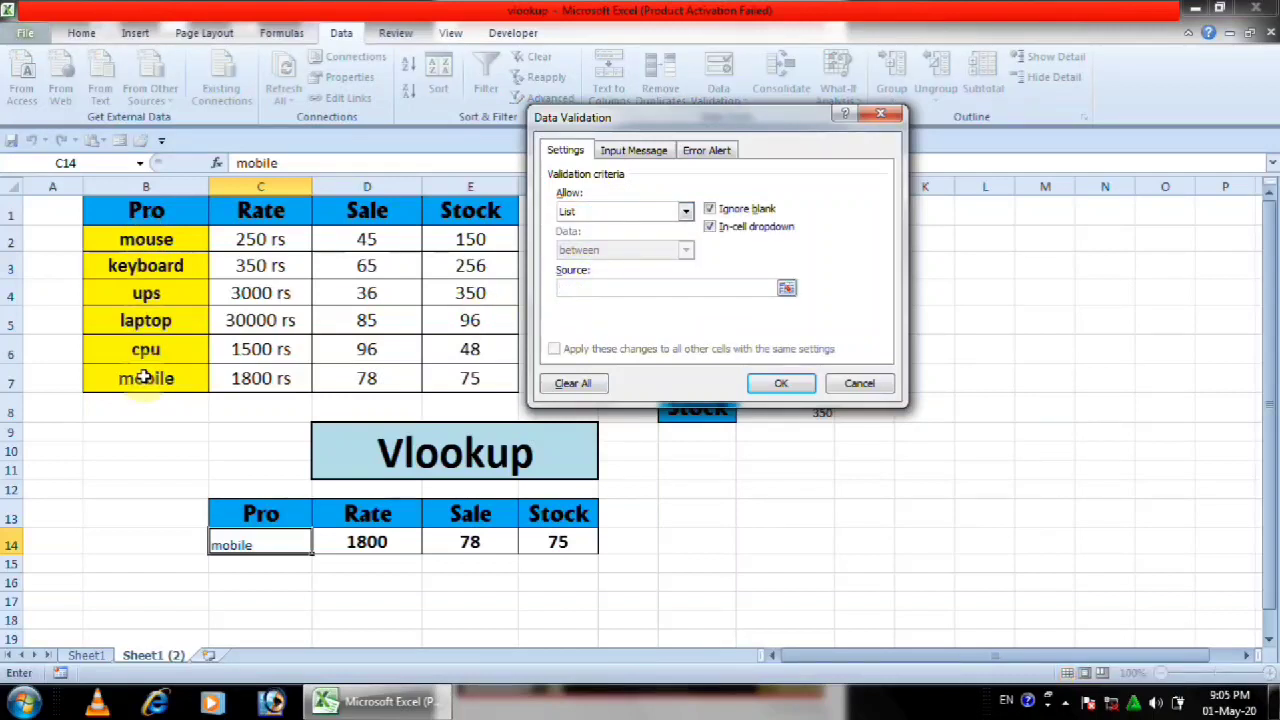
drag(146, 238, 157, 370)
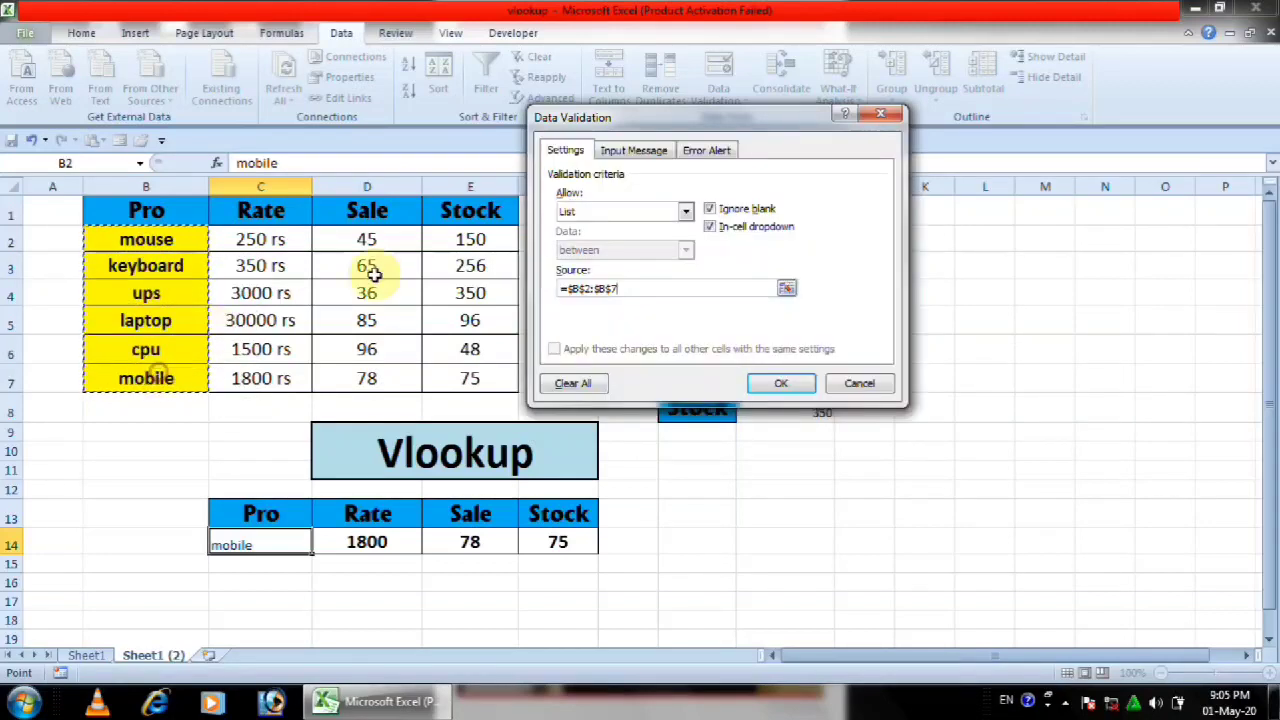
click(776, 383)
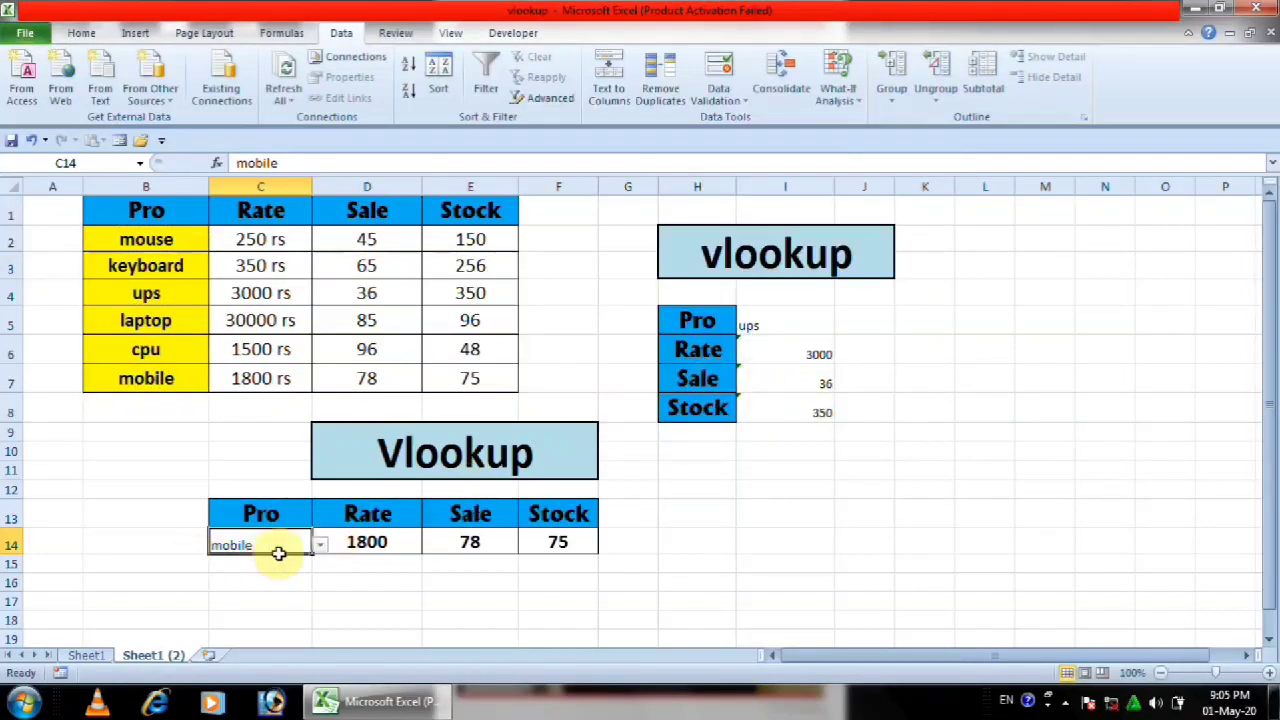
Test the drop-down in C14 by choosing keyboard, laptop and finally cpu.
click(320, 544)
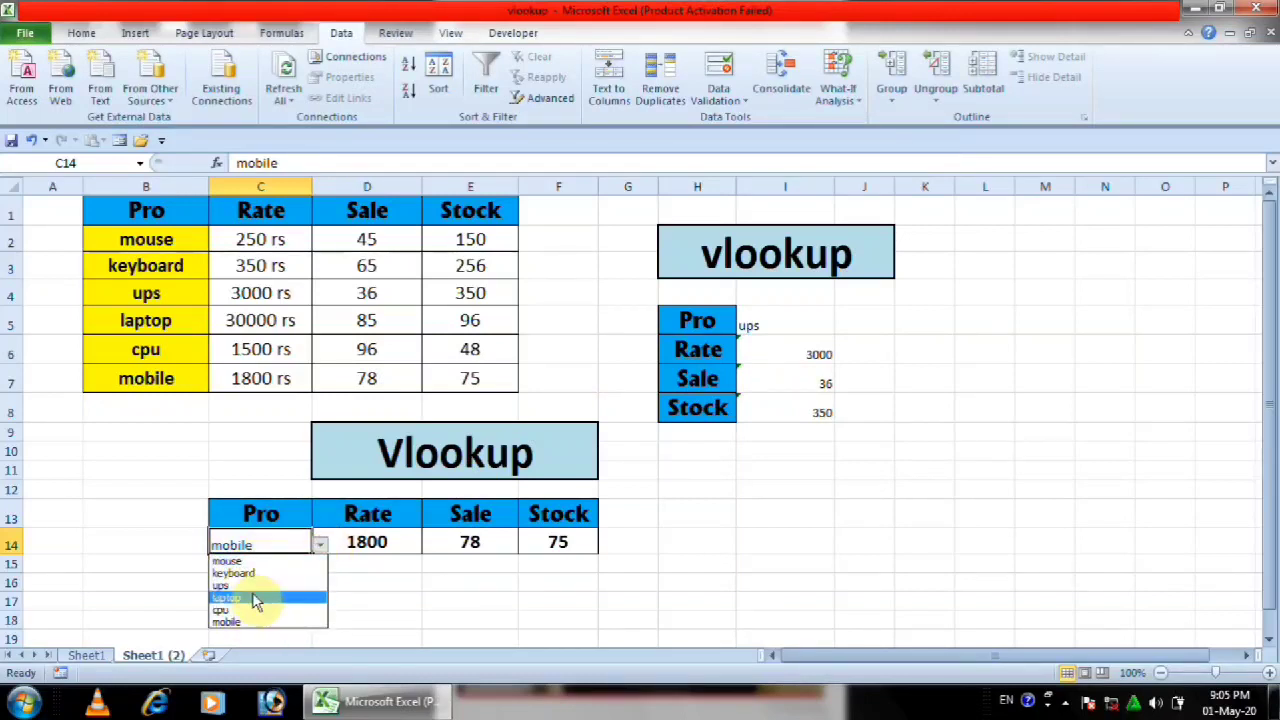
click(240, 574)
click(319, 544)
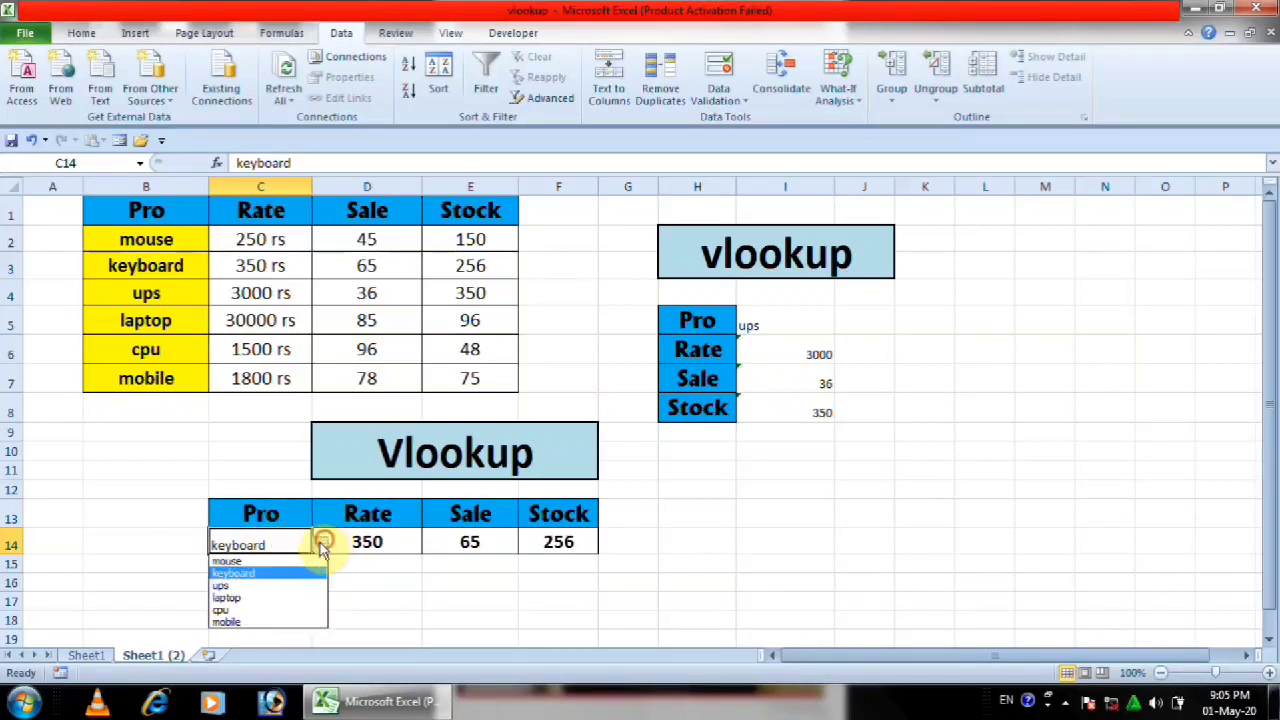
click(238, 600)
click(320, 546)
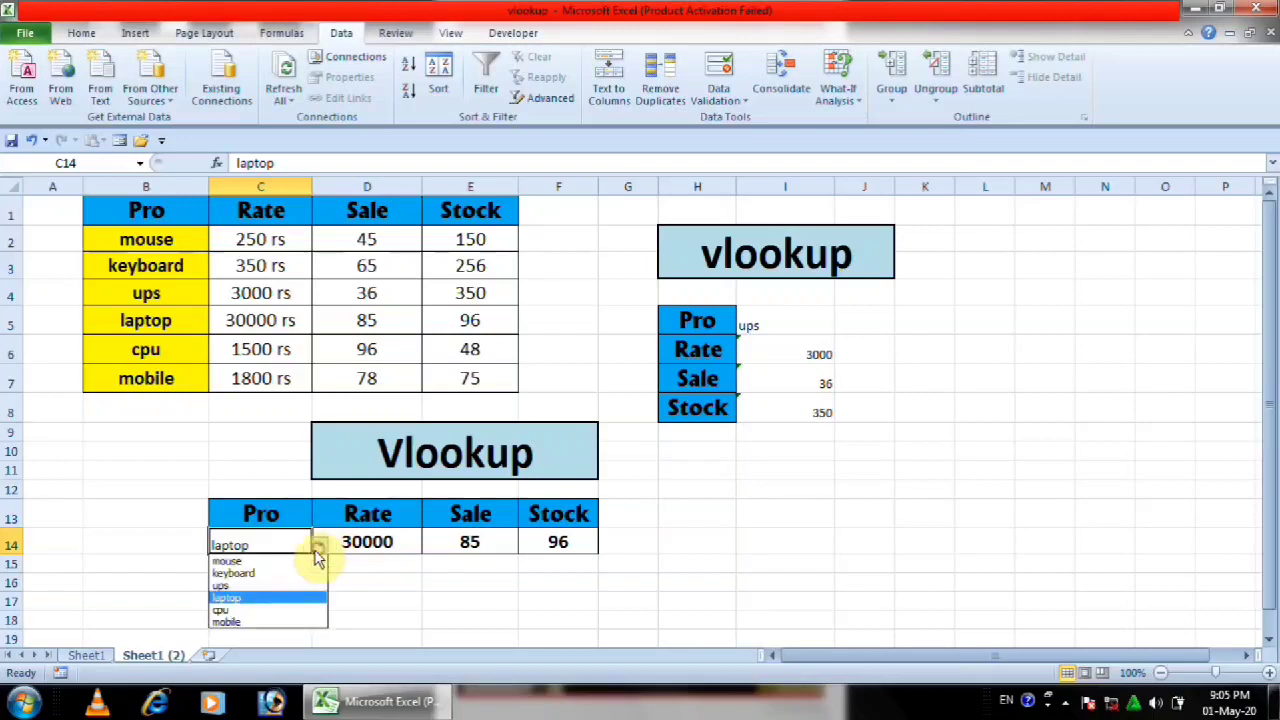
click(250, 613)
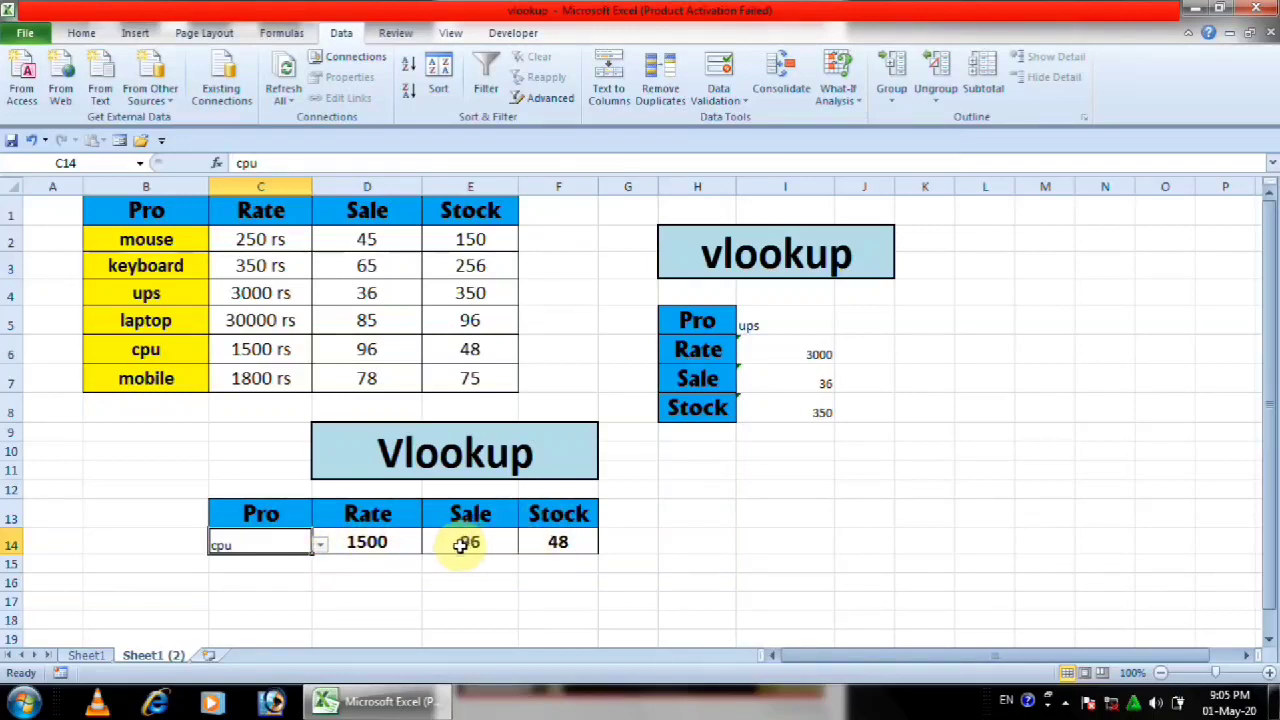
click(323, 569)
click(286, 543)
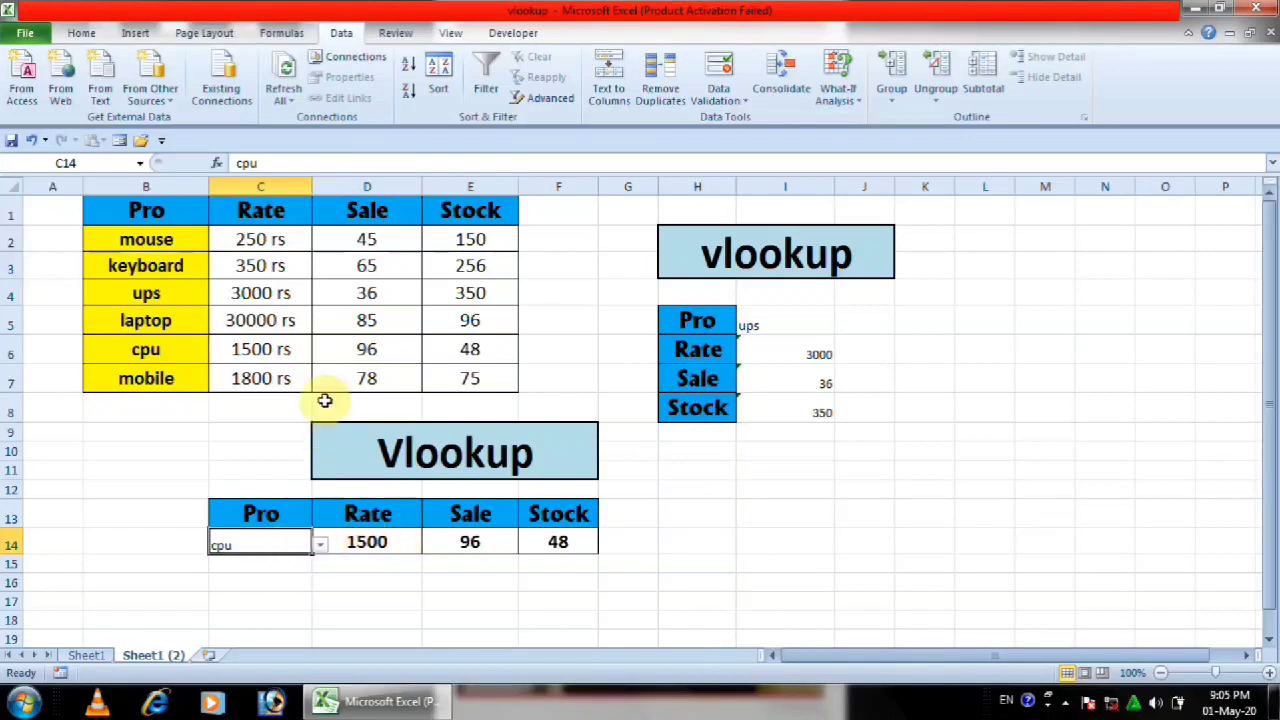
Apply the custom number format 0 "rs" to the Rate result in D14.
click(378, 547)
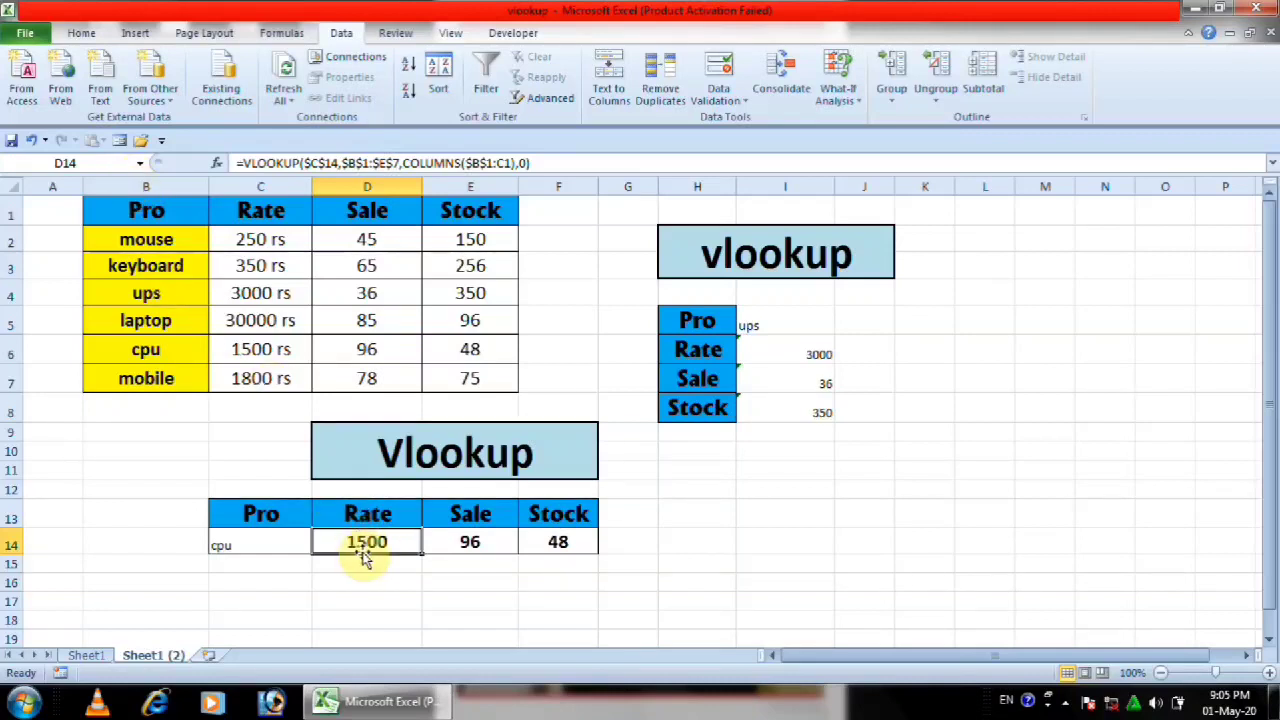
click(68, 34)
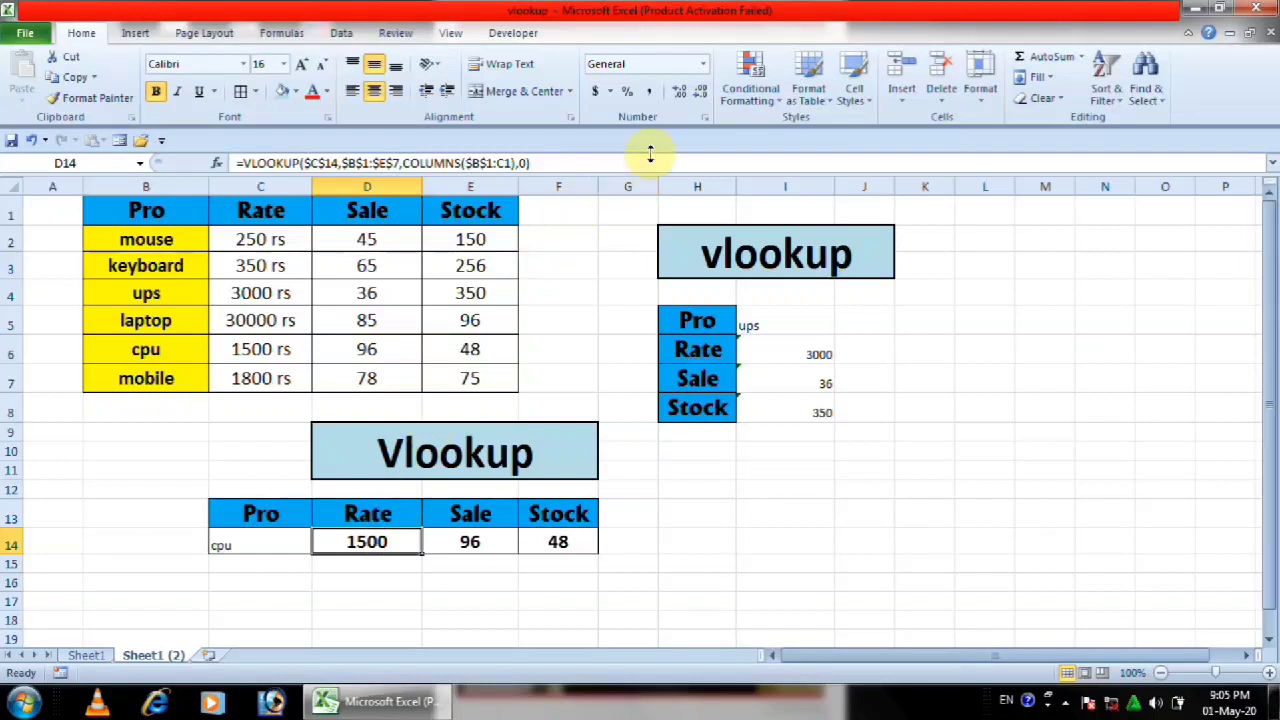
click(705, 119)
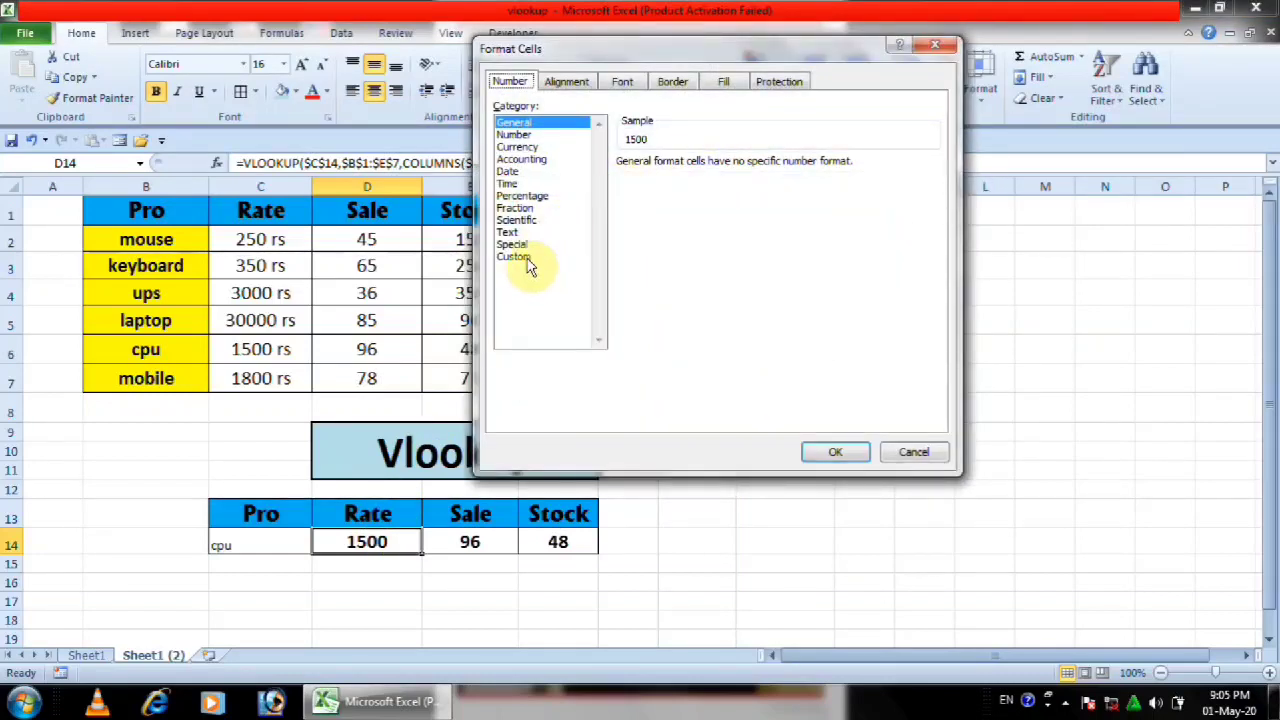
click(525, 260)
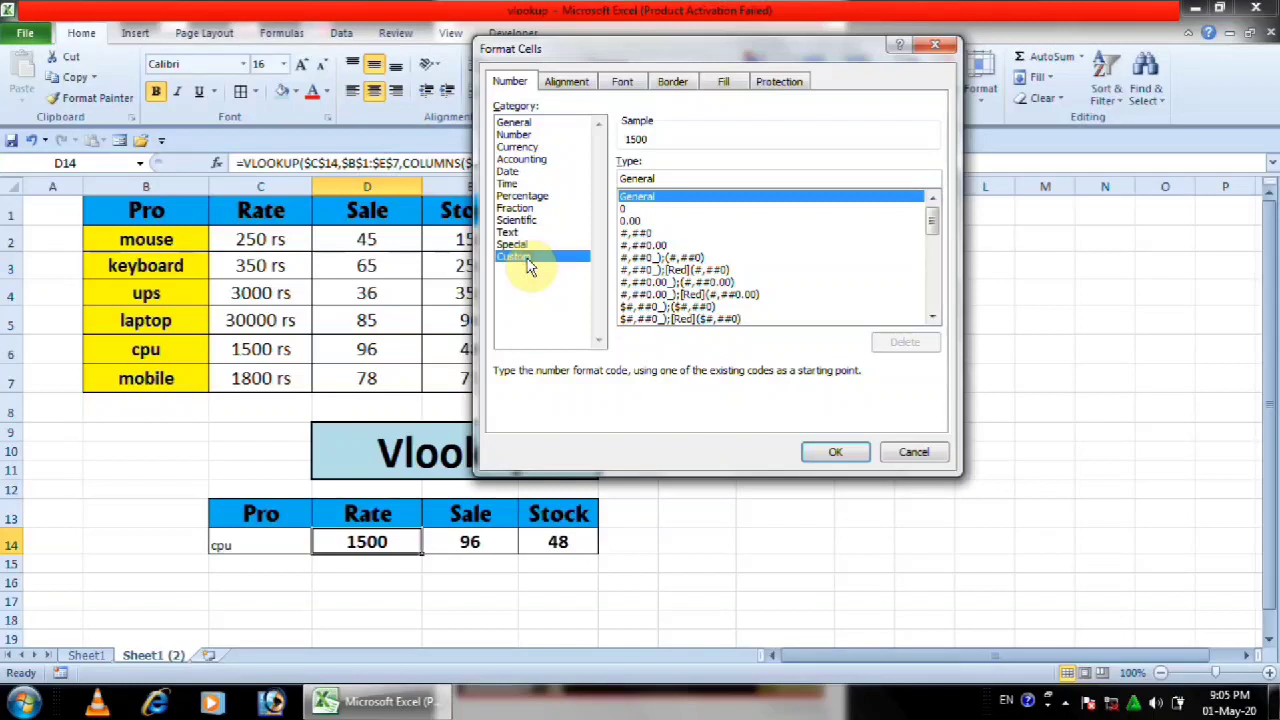
click(628, 209)
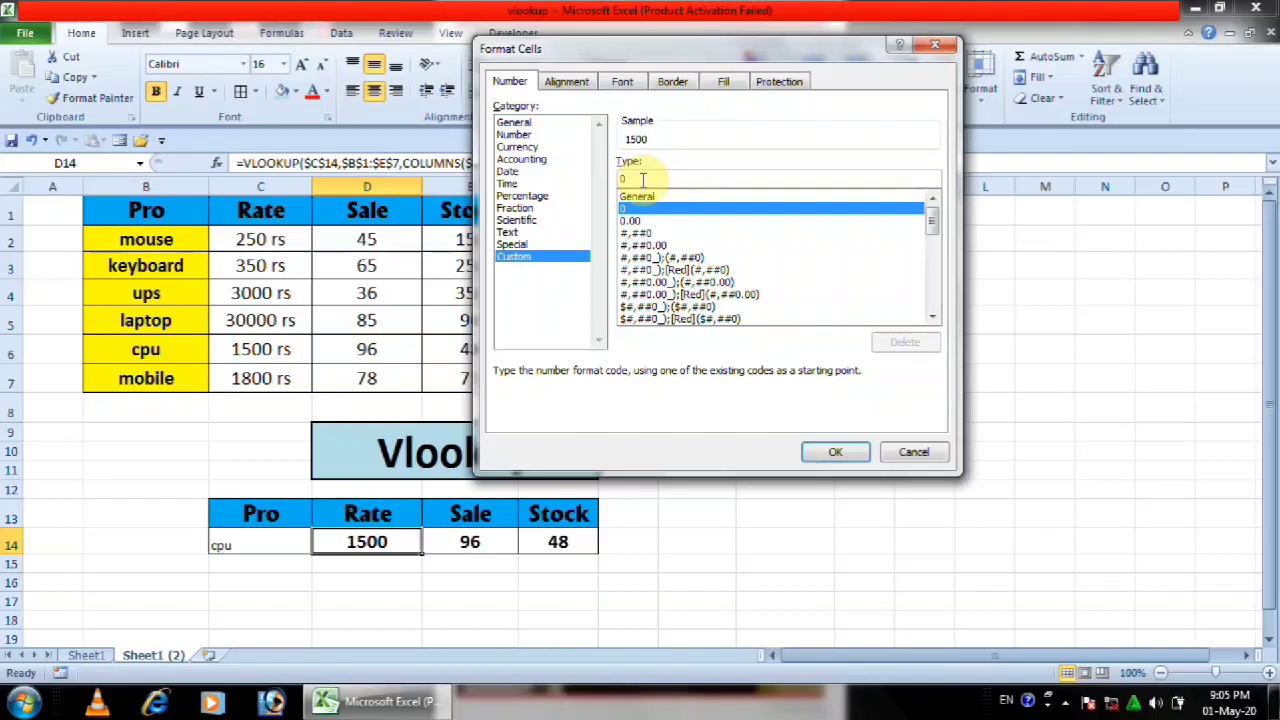
click(643, 179)
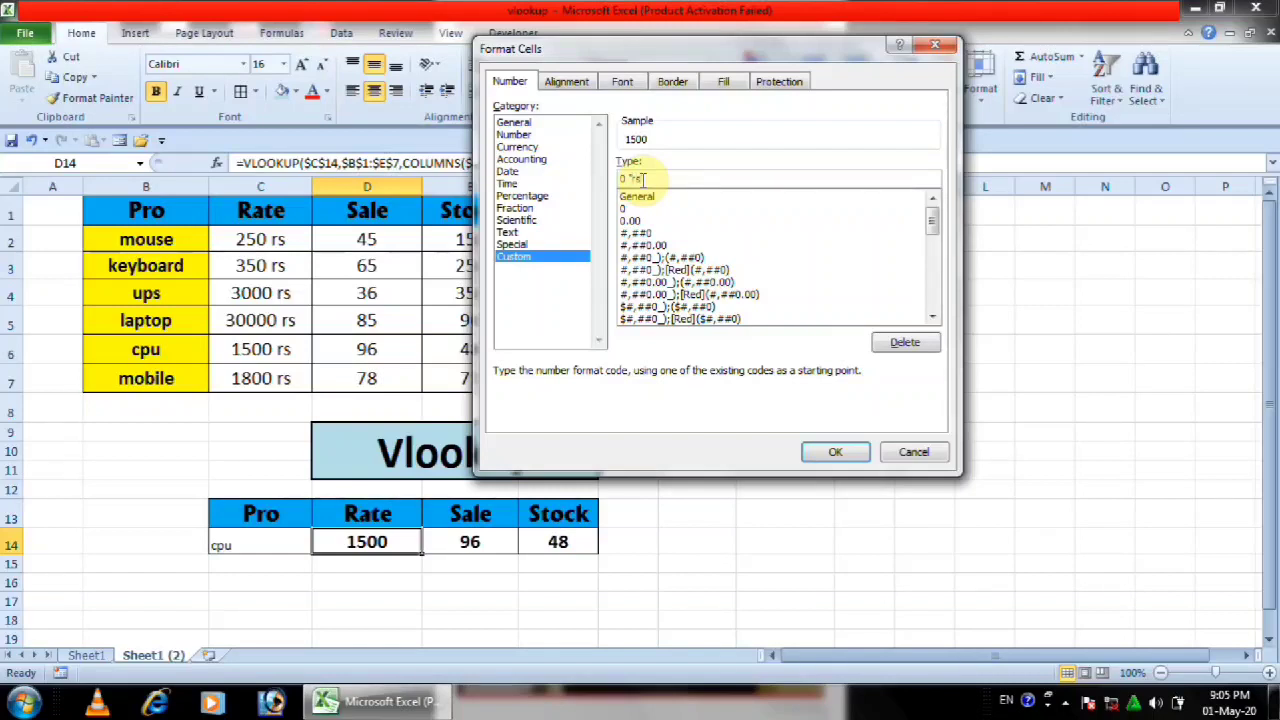
text(")
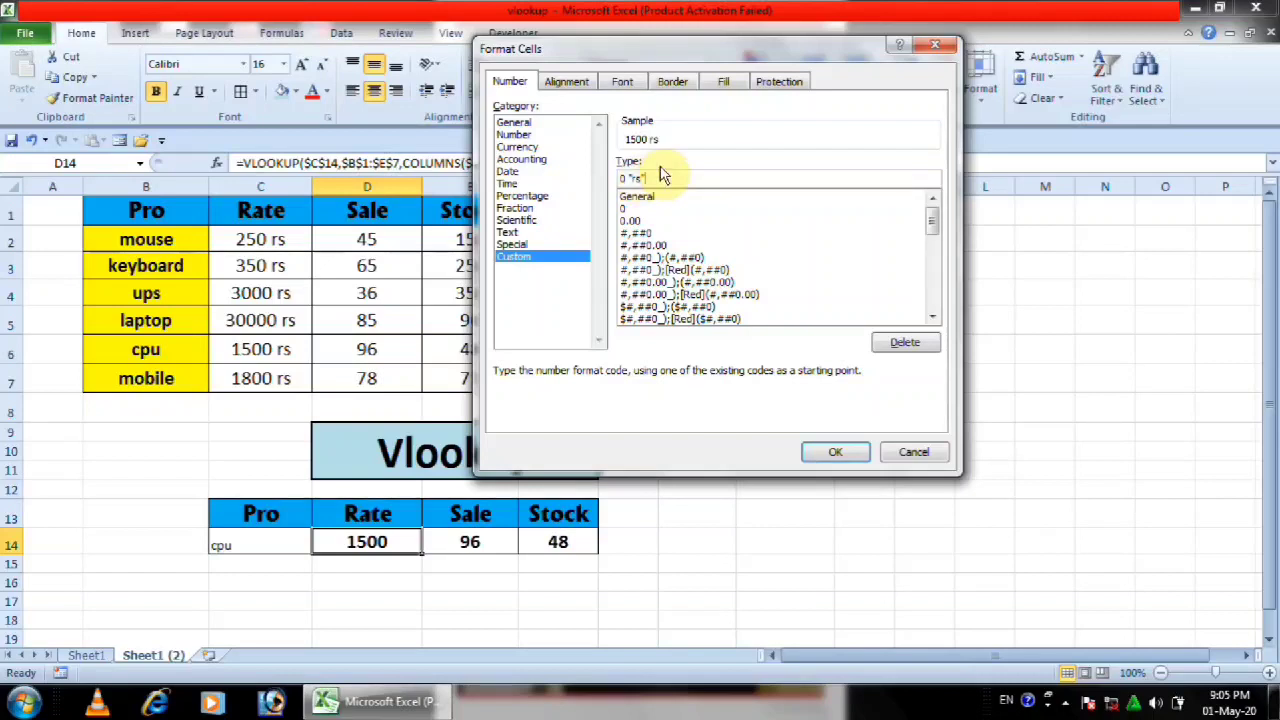
click(836, 456)
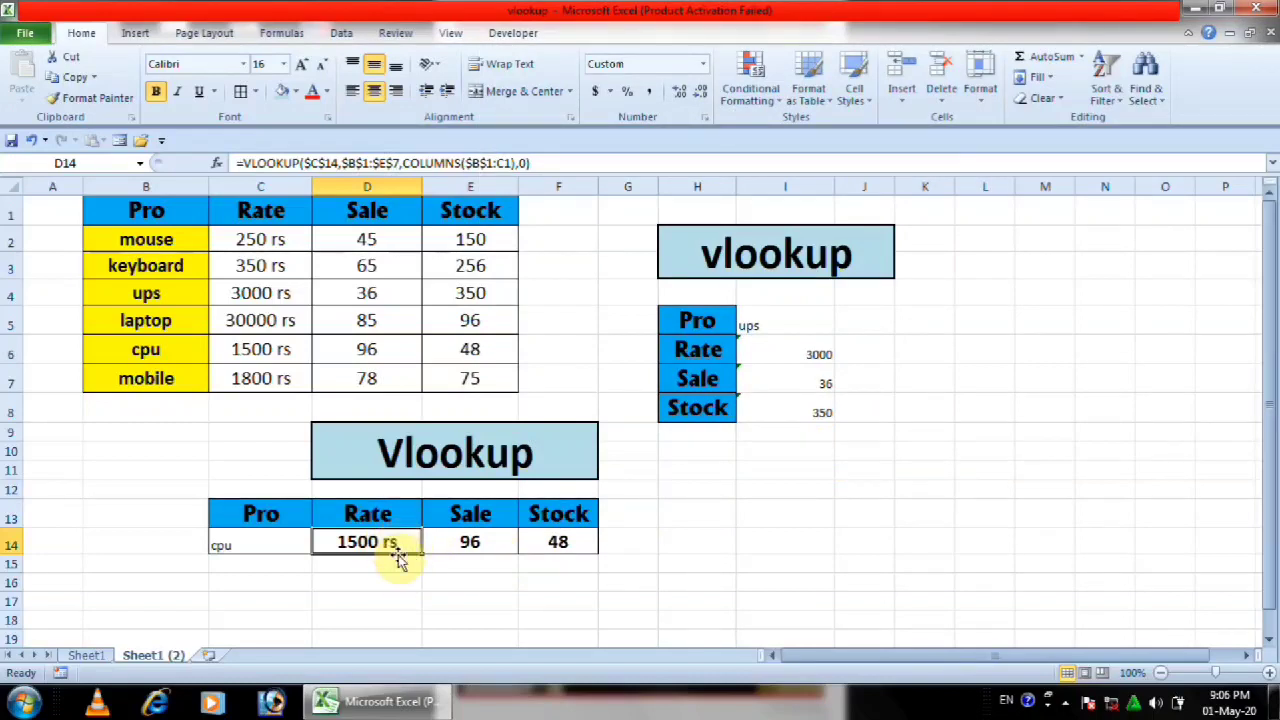
drag(498, 540, 530, 543)
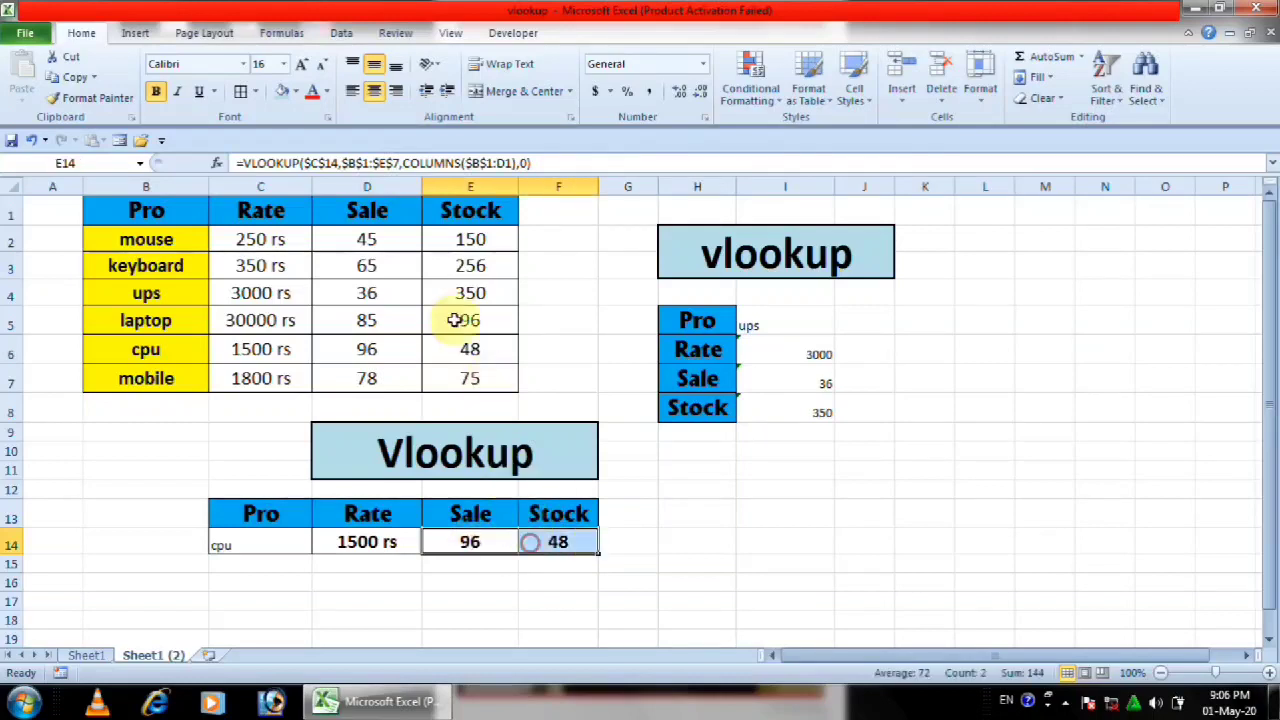
drag(372, 240, 486, 375)
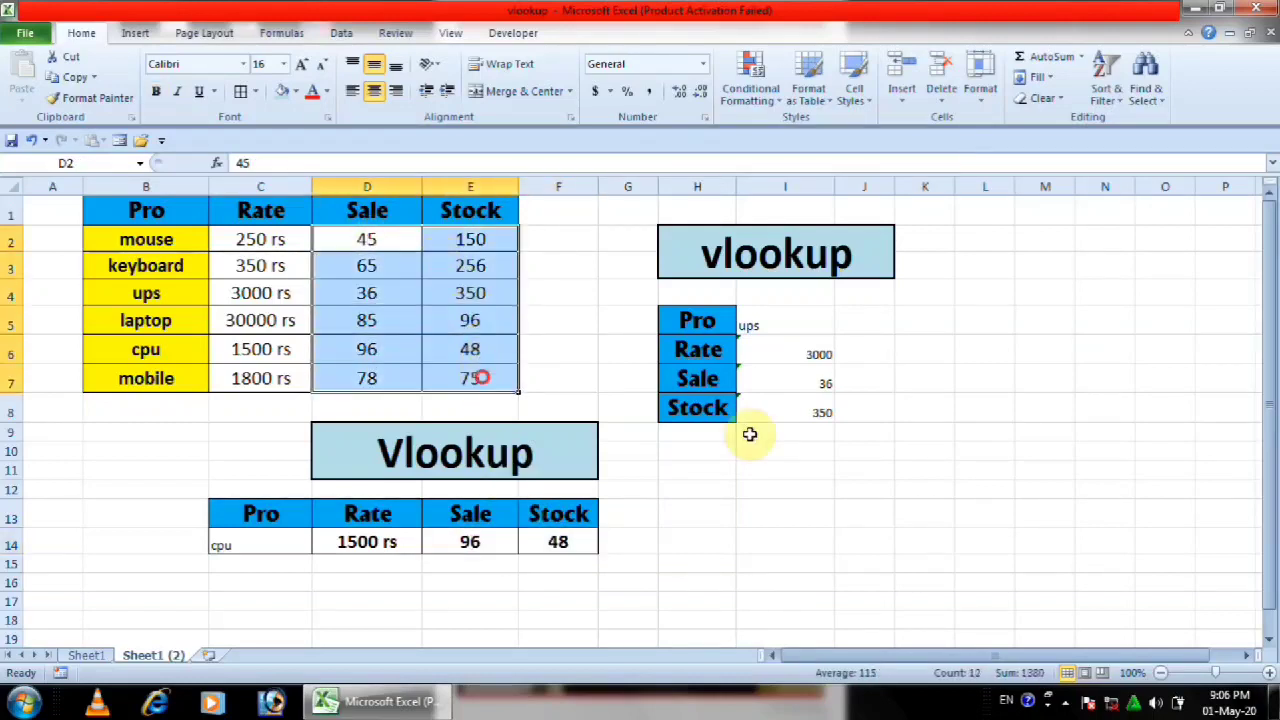
drag(813, 385, 820, 400)
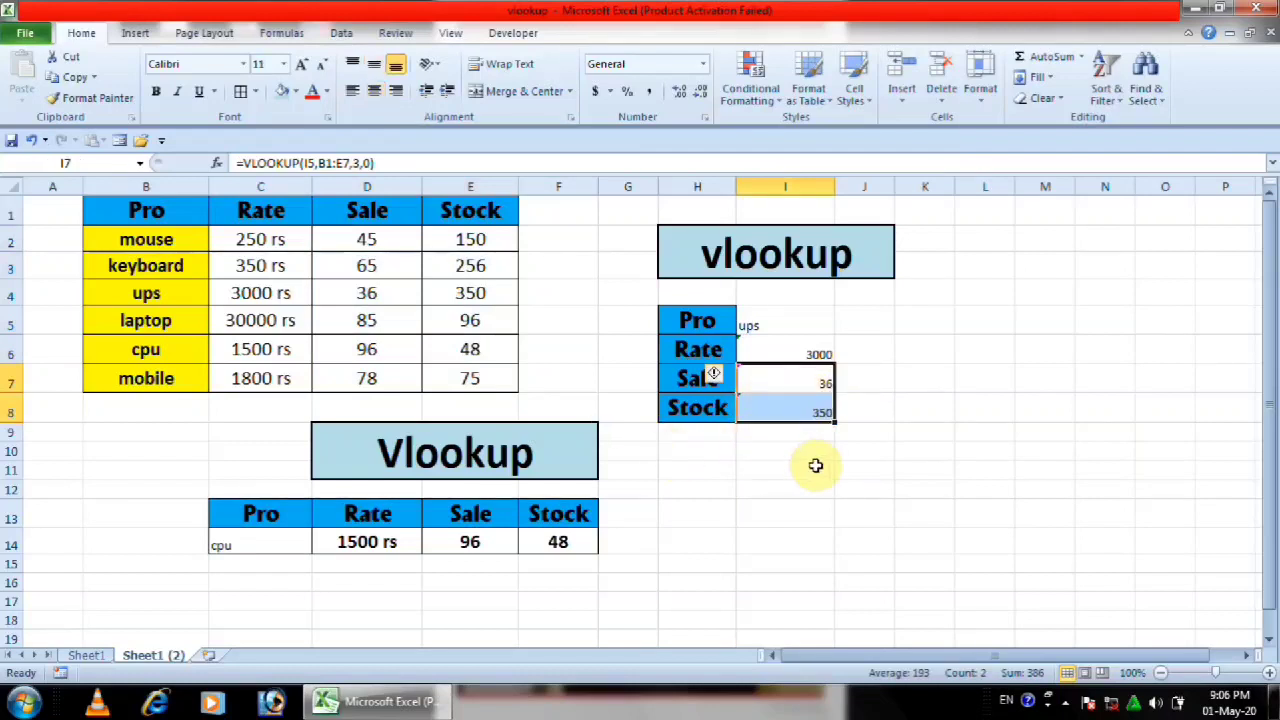
click(703, 540)
Apply the custom number format 0 "pcs" to the Sale and Stock cells D2:E7, E14:F14 and I7:I8.
drag(380, 243, 495, 375)
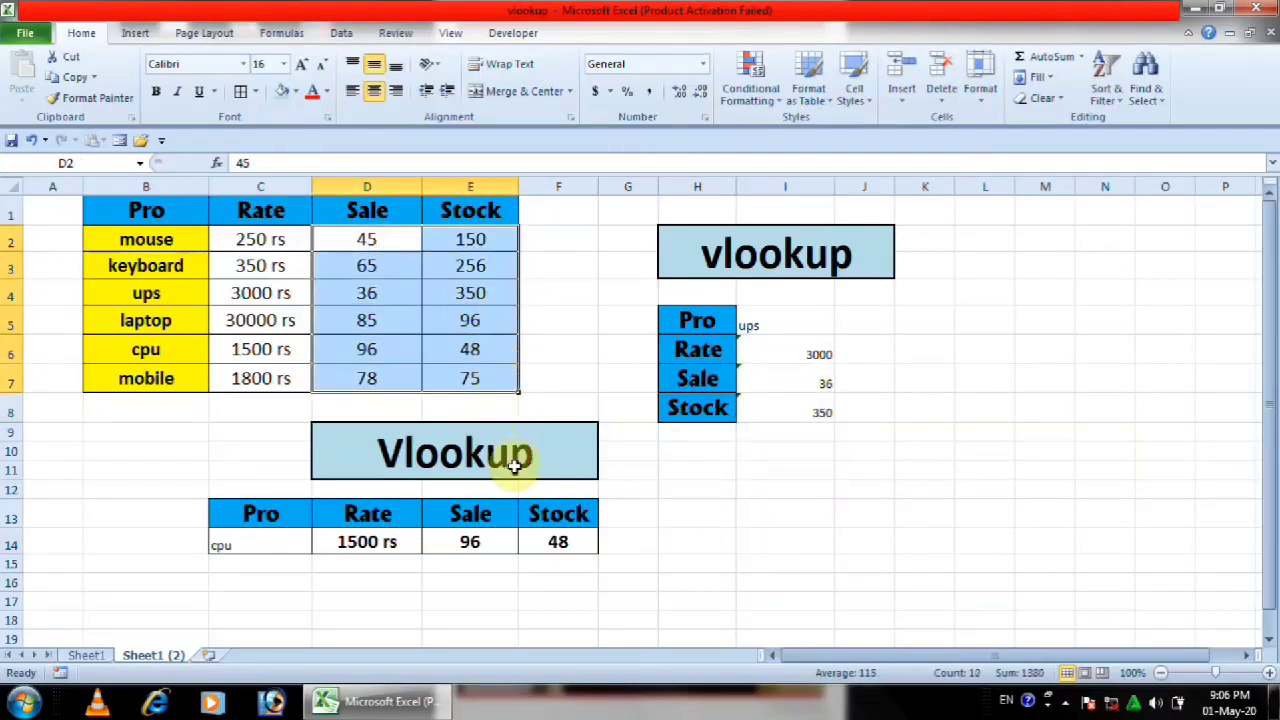
drag(498, 537, 551, 523)
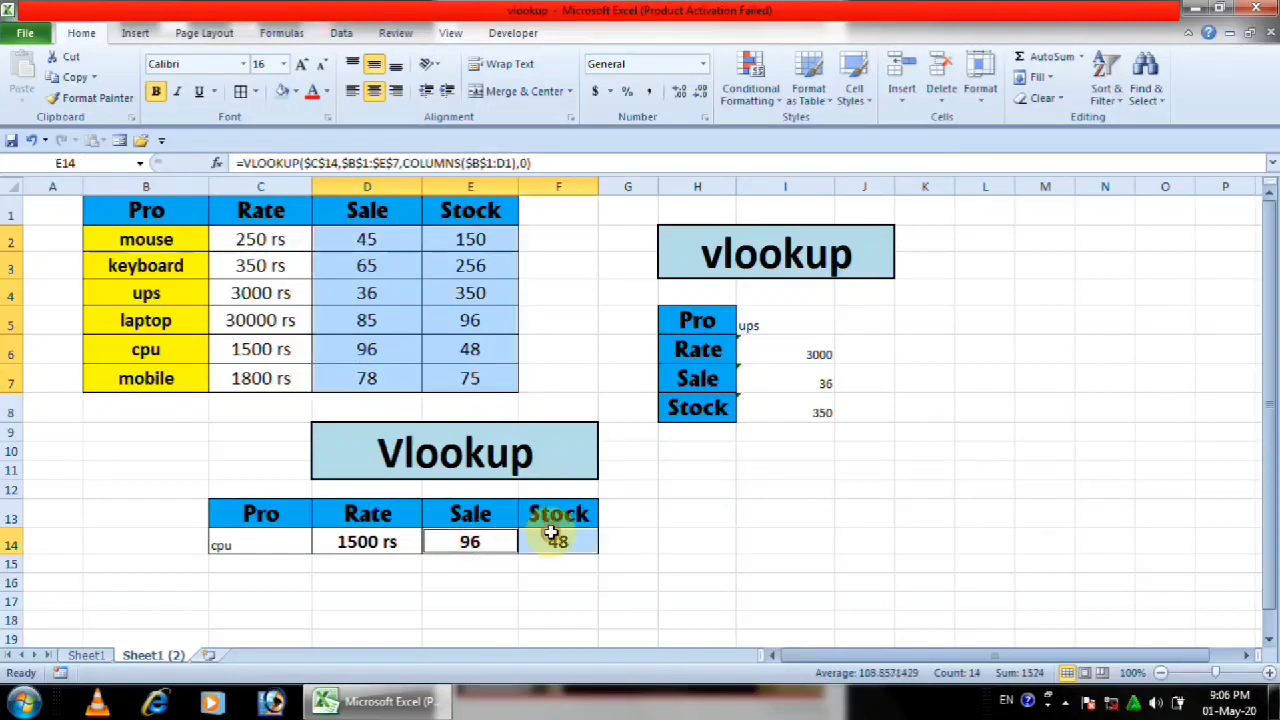
drag(779, 383, 783, 410)
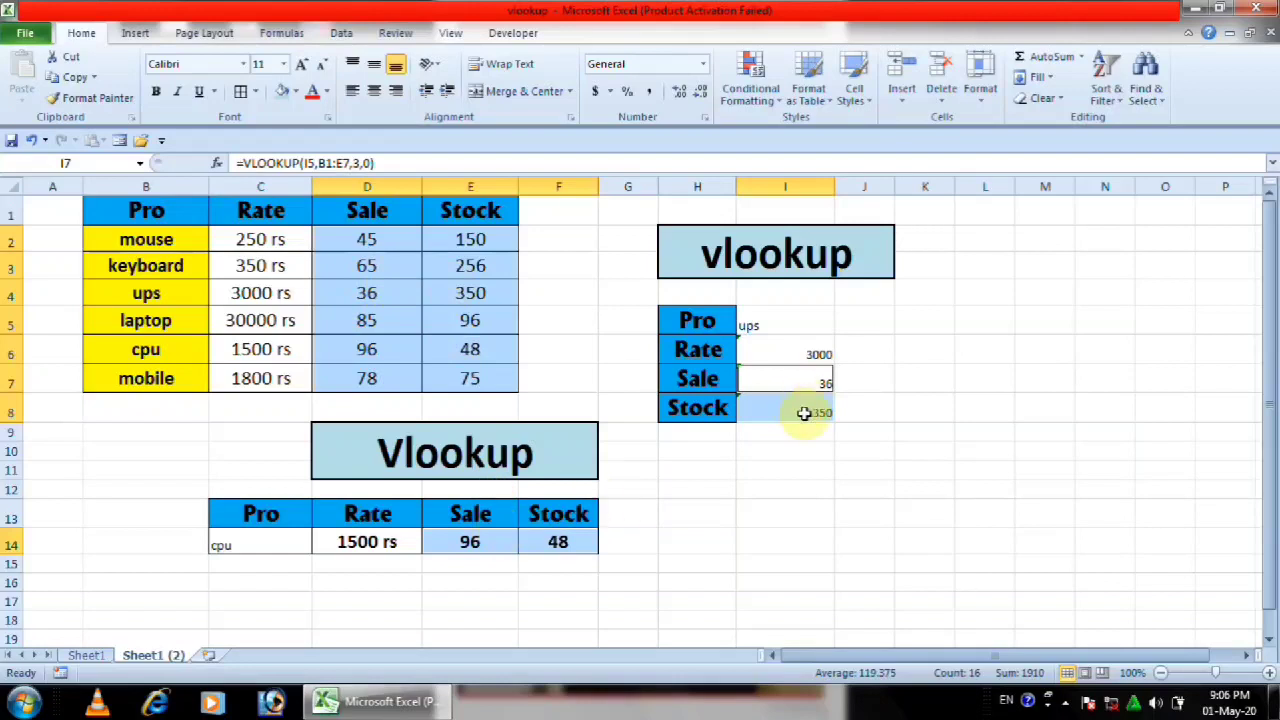
click(704, 116)
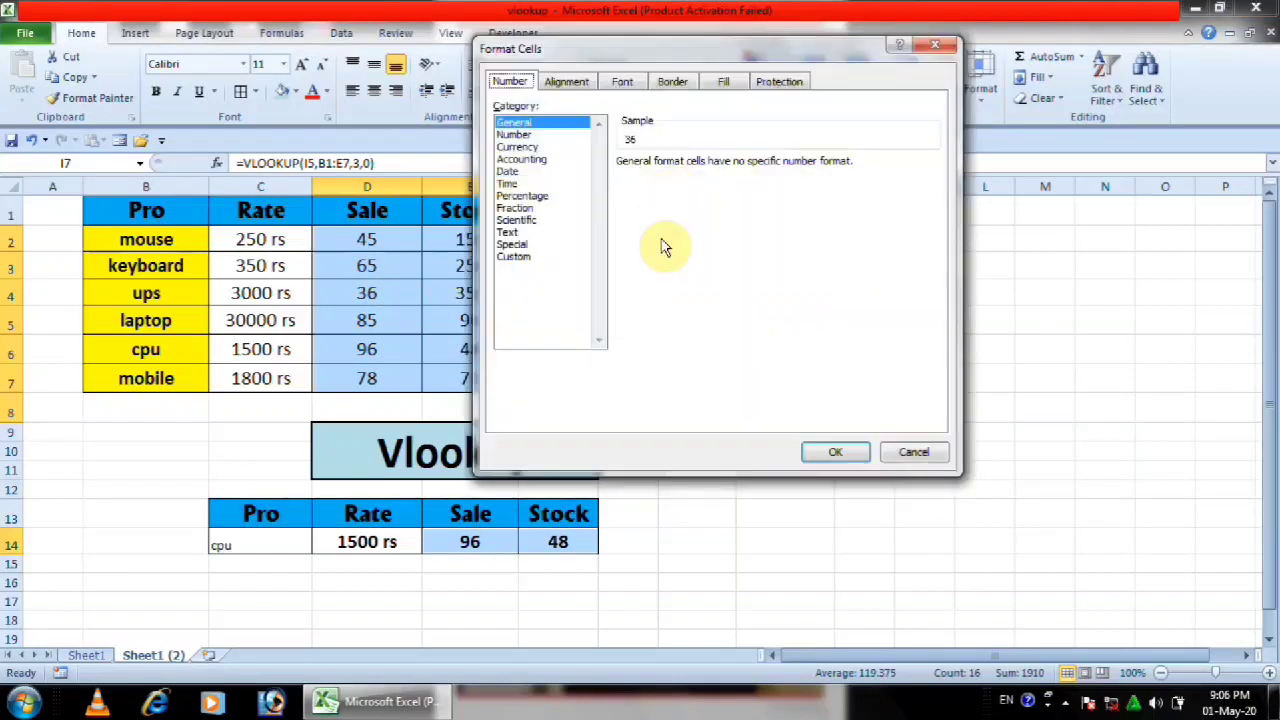
click(527, 260)
click(650, 208)
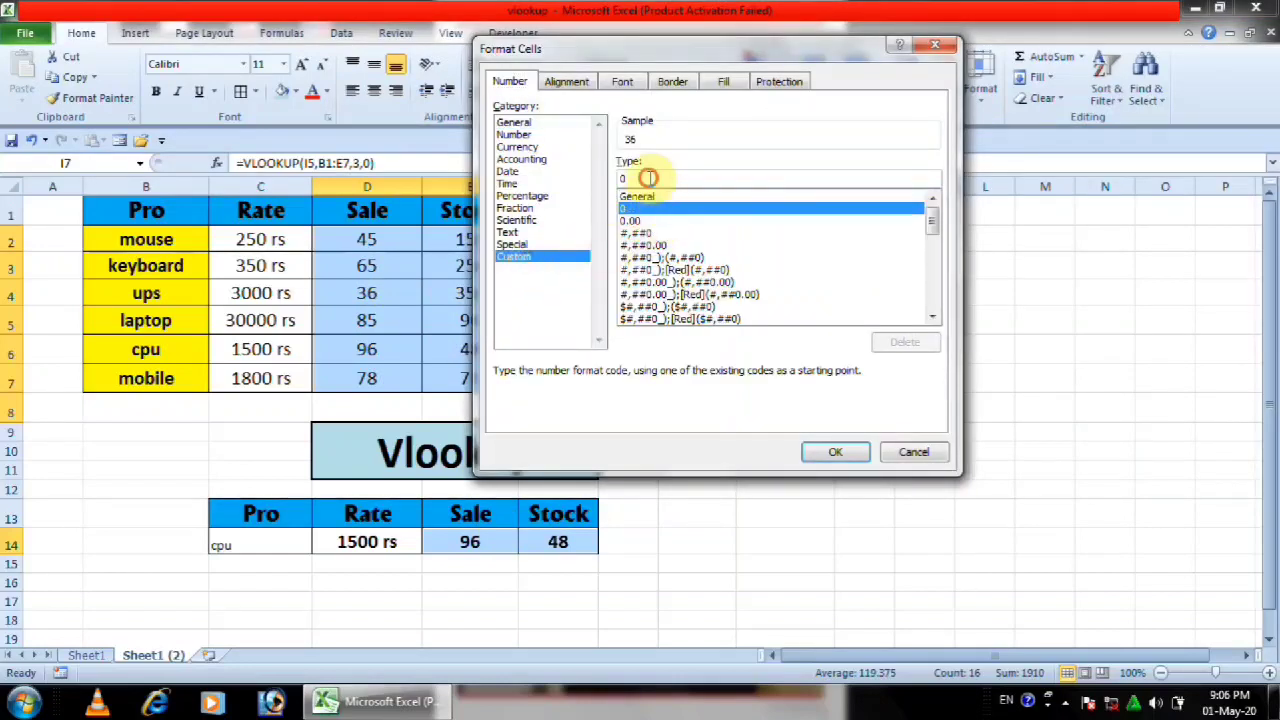
click(650, 178)
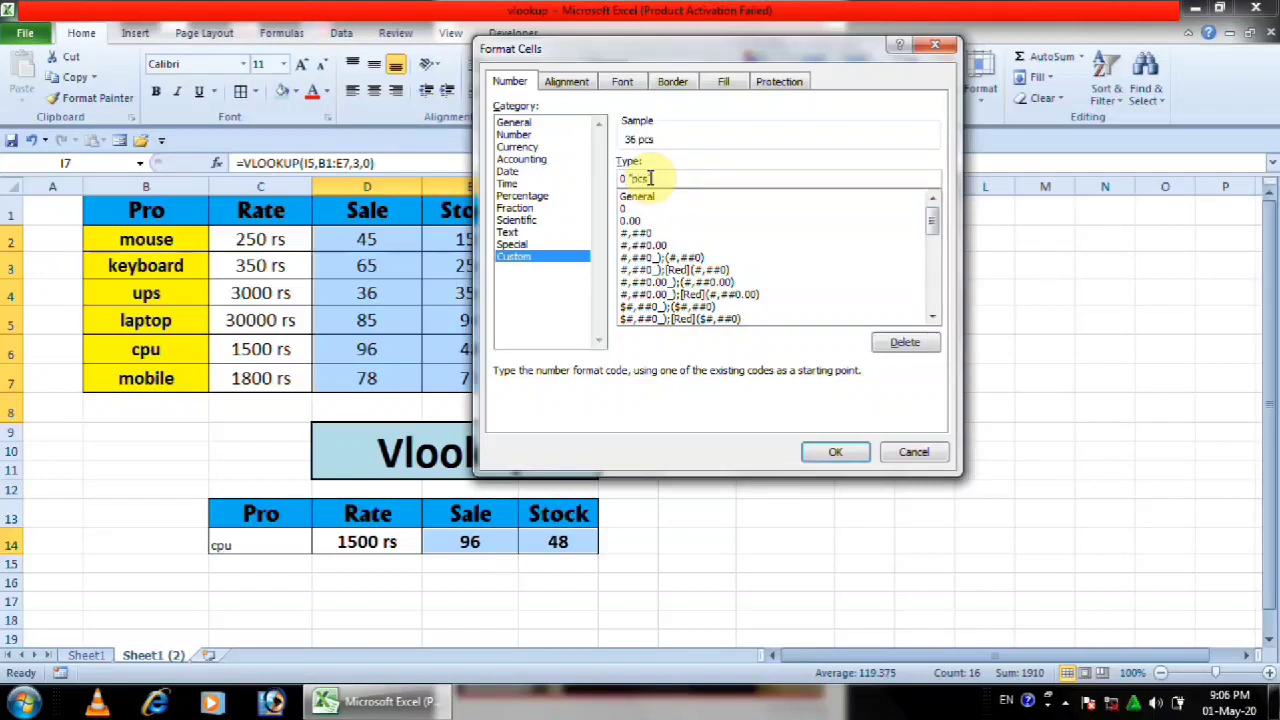
text("pcs")
click(835, 452)
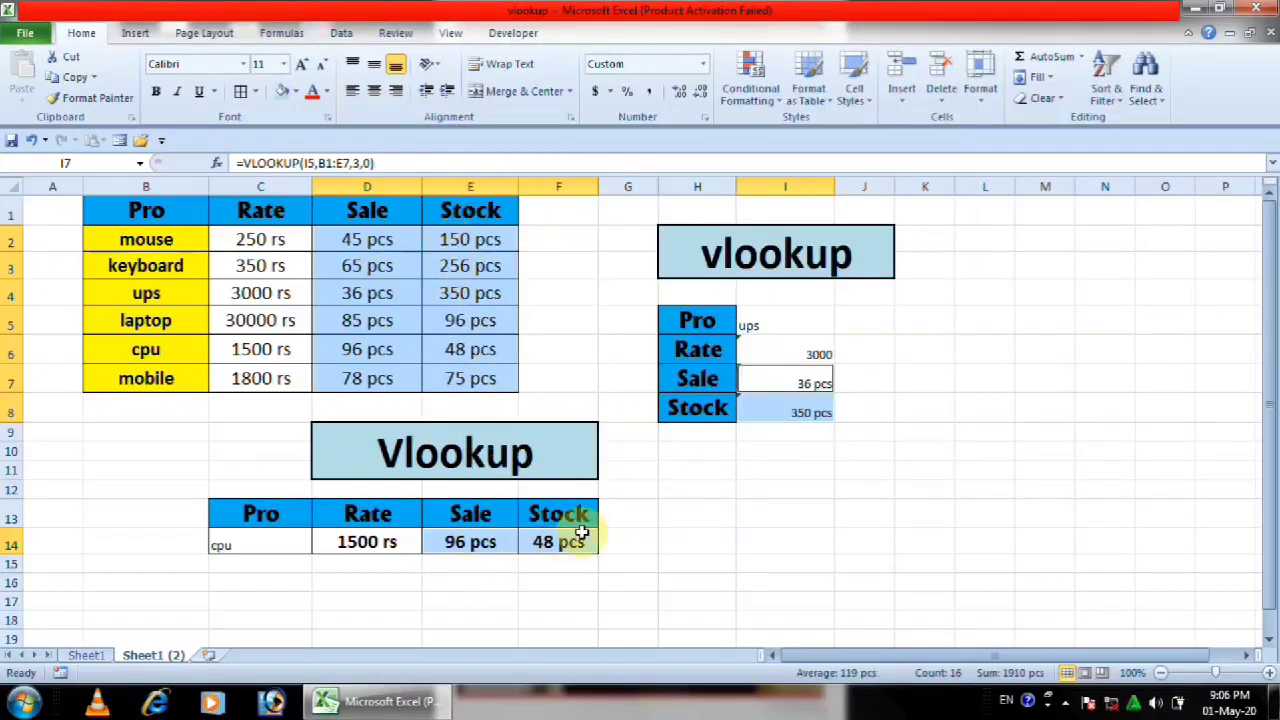
click(710, 538)
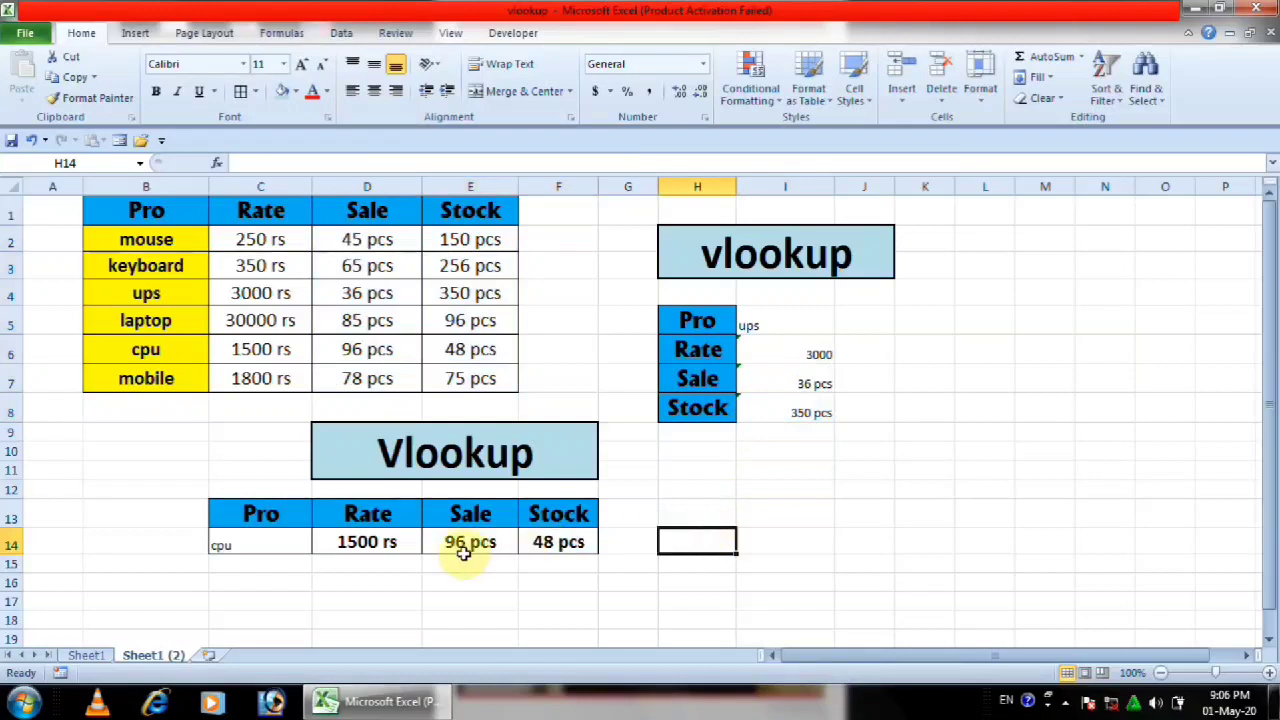
click(625, 514)
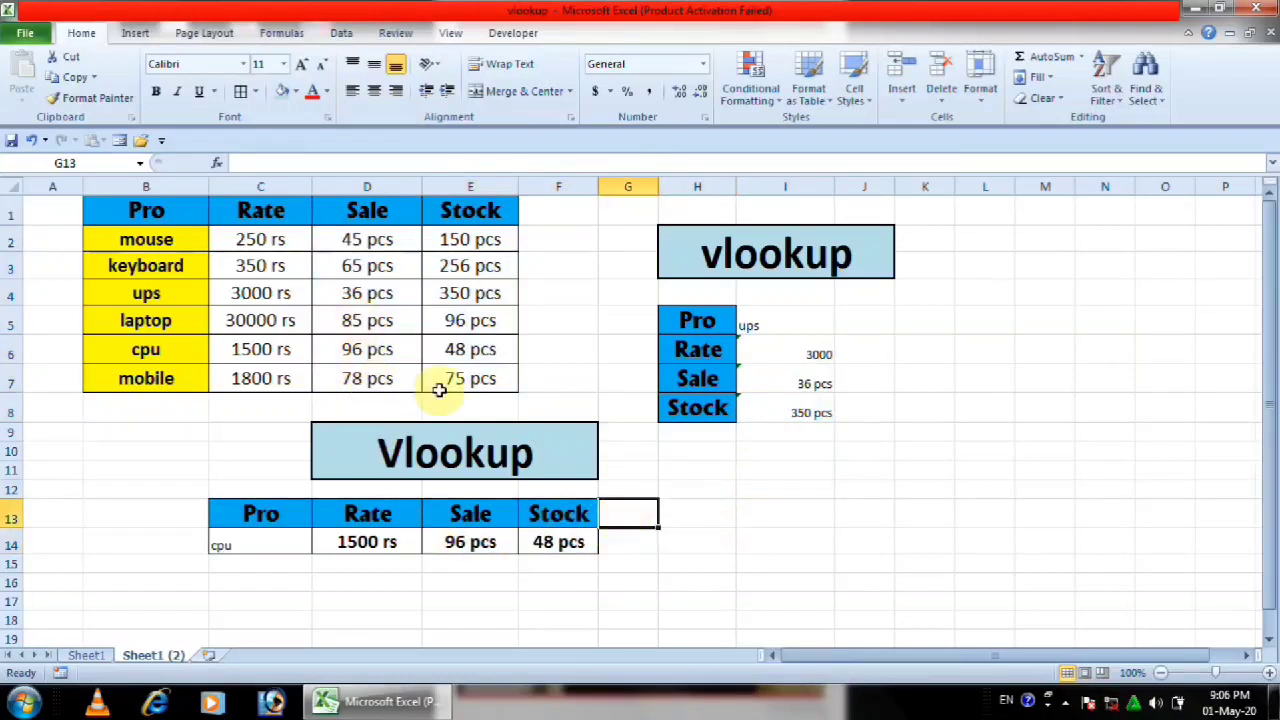
Clear the product name from C14 on Sheet1 (2).
click(283, 545)
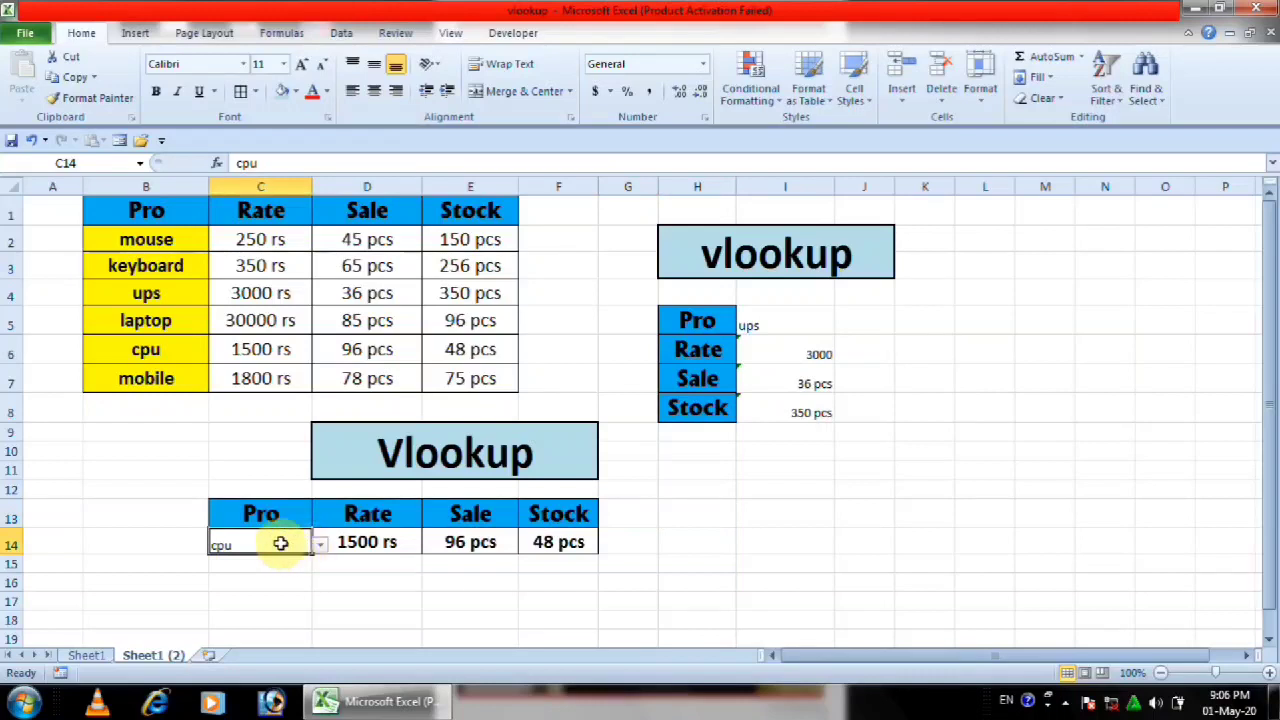
key(BackSpace)
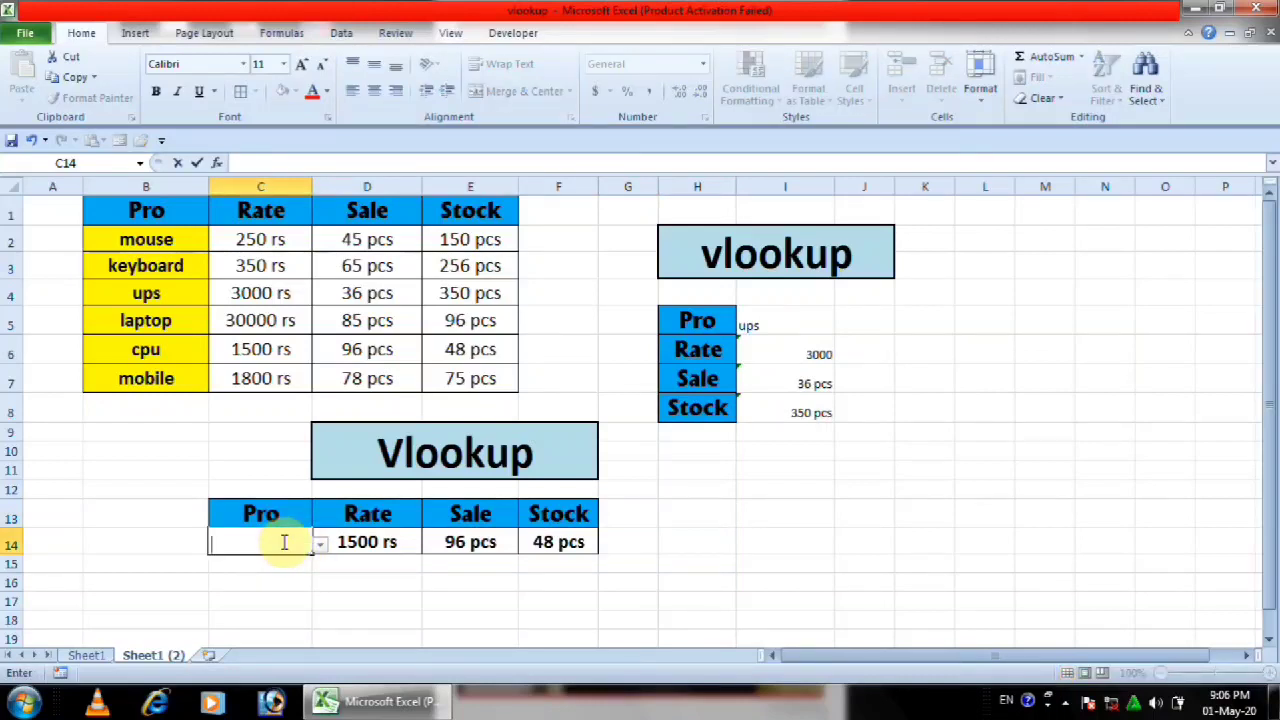
key(Return)
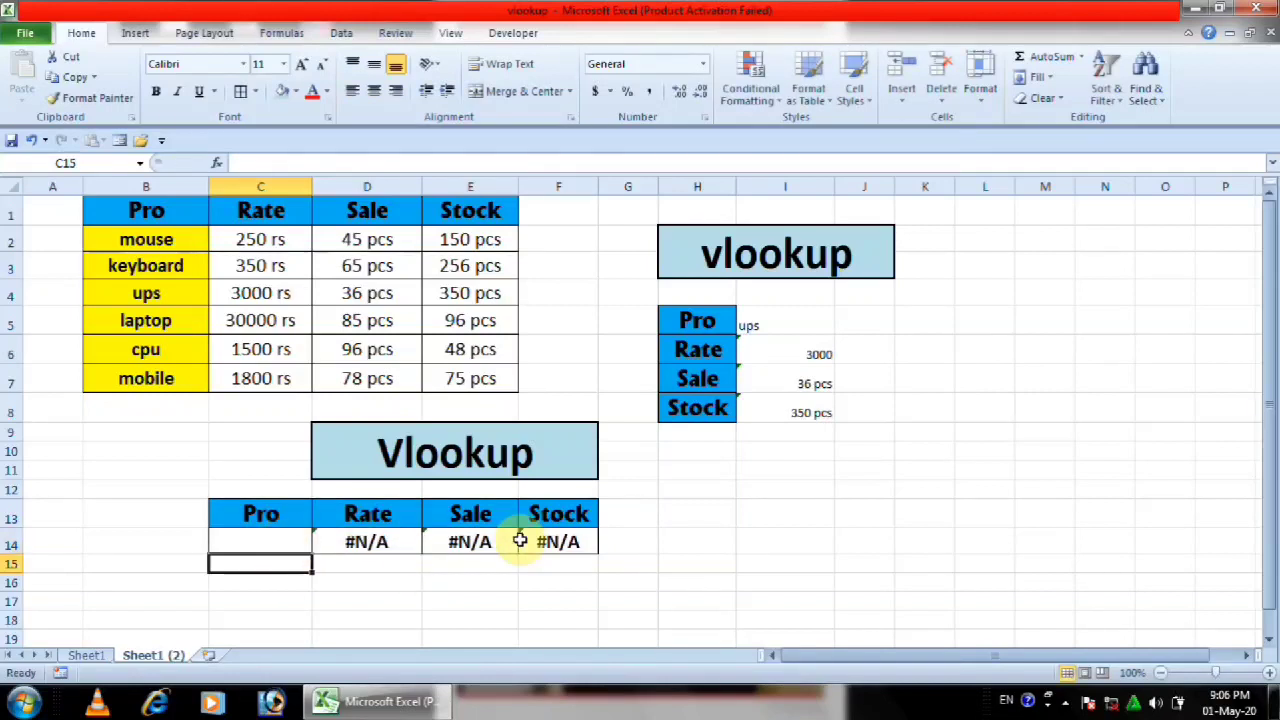
Clear the product name from C14 on Sheet1 to compare its lookup results, and return to Sheet1 (2).
click(86, 655)
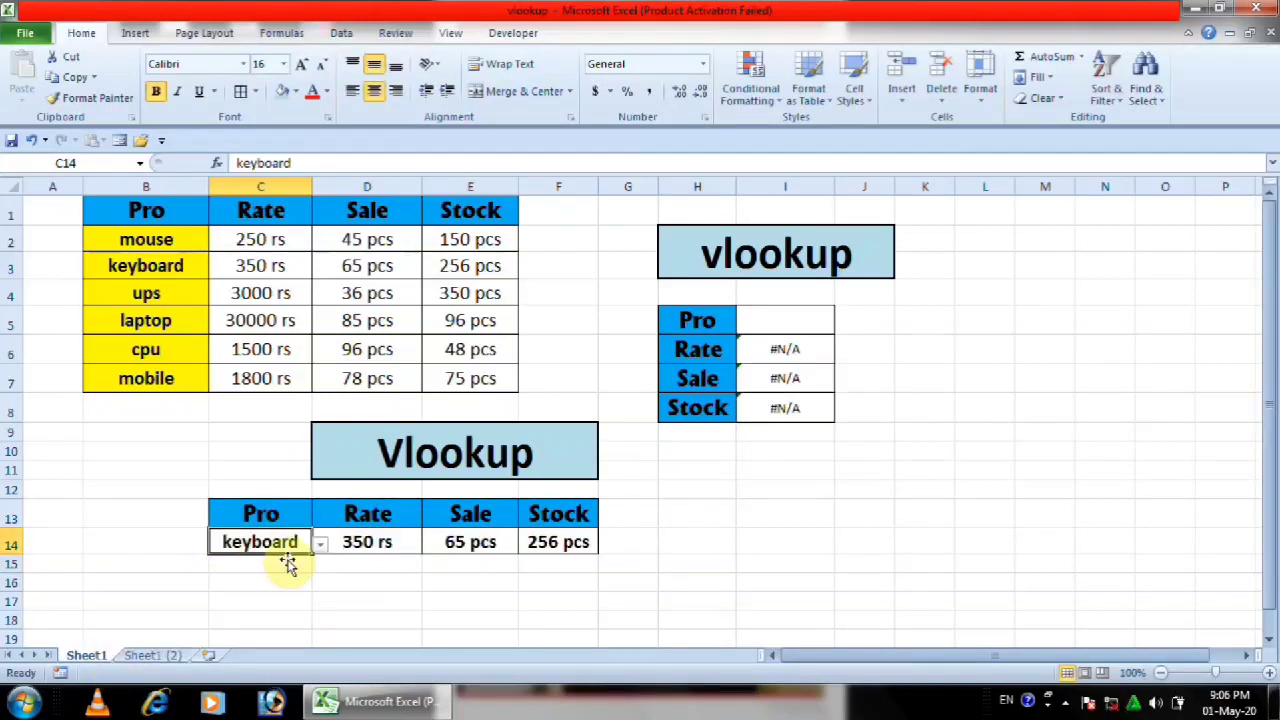
key(BackSpace)
key(Return)
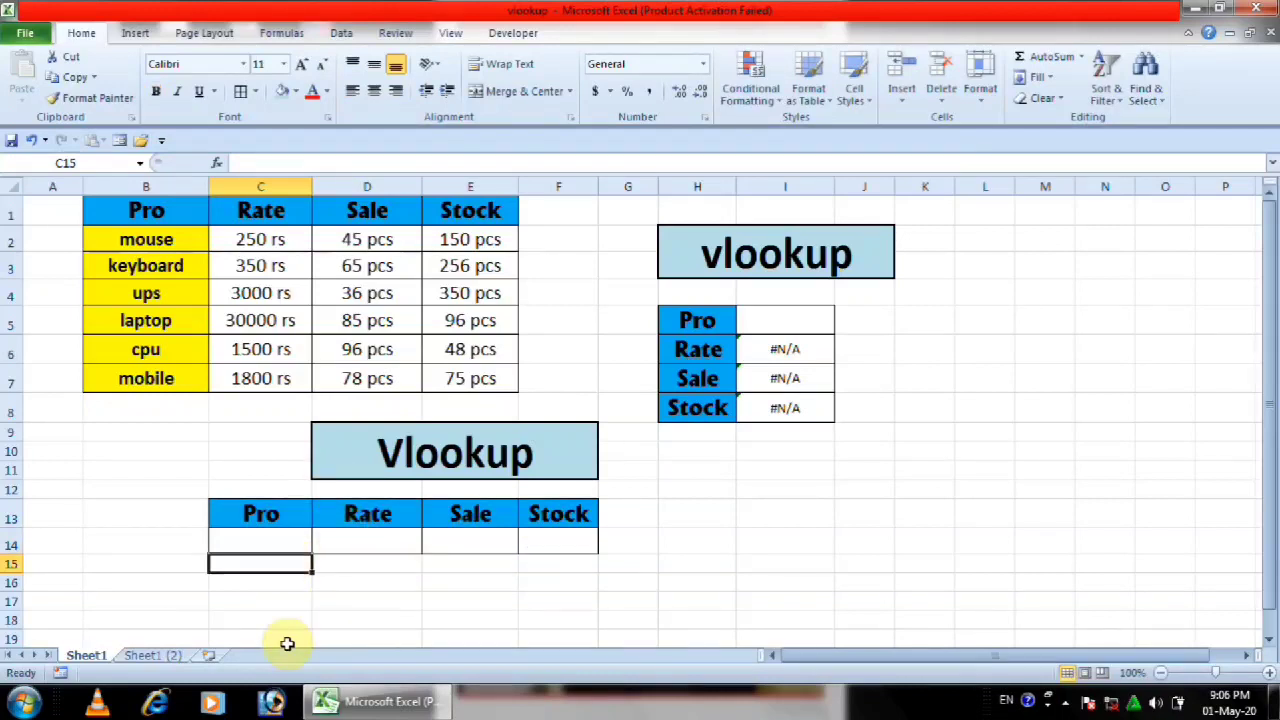
click(145, 656)
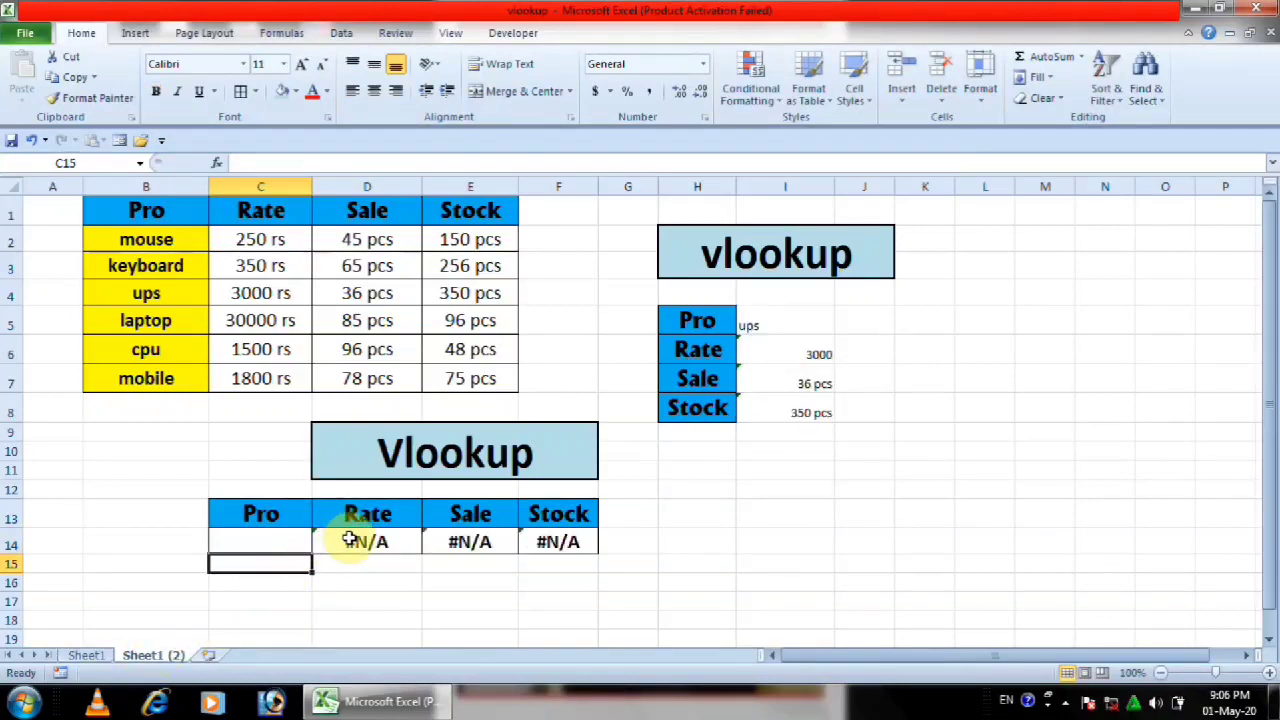
Wrap the VLOOKUP formulas in D14:F14 in IFERROR with "" as the error value, filling the whole selection at once.
click(264, 545)
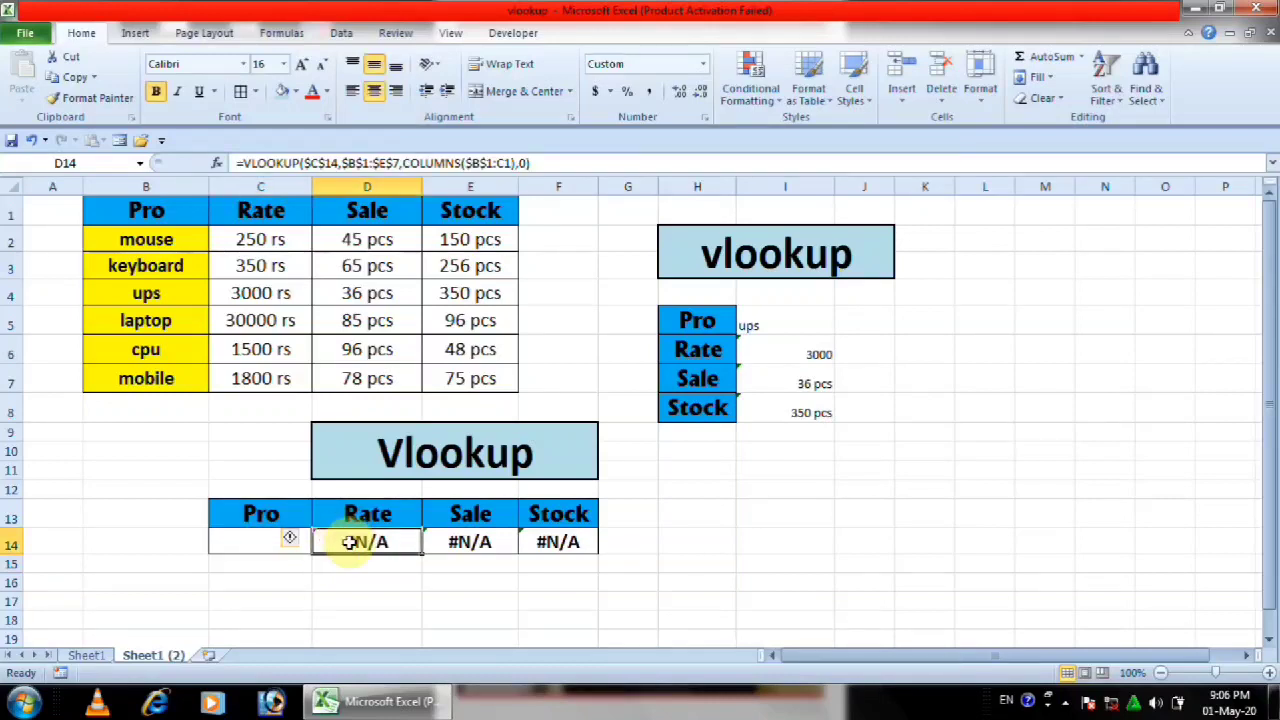
drag(353, 542, 549, 540)
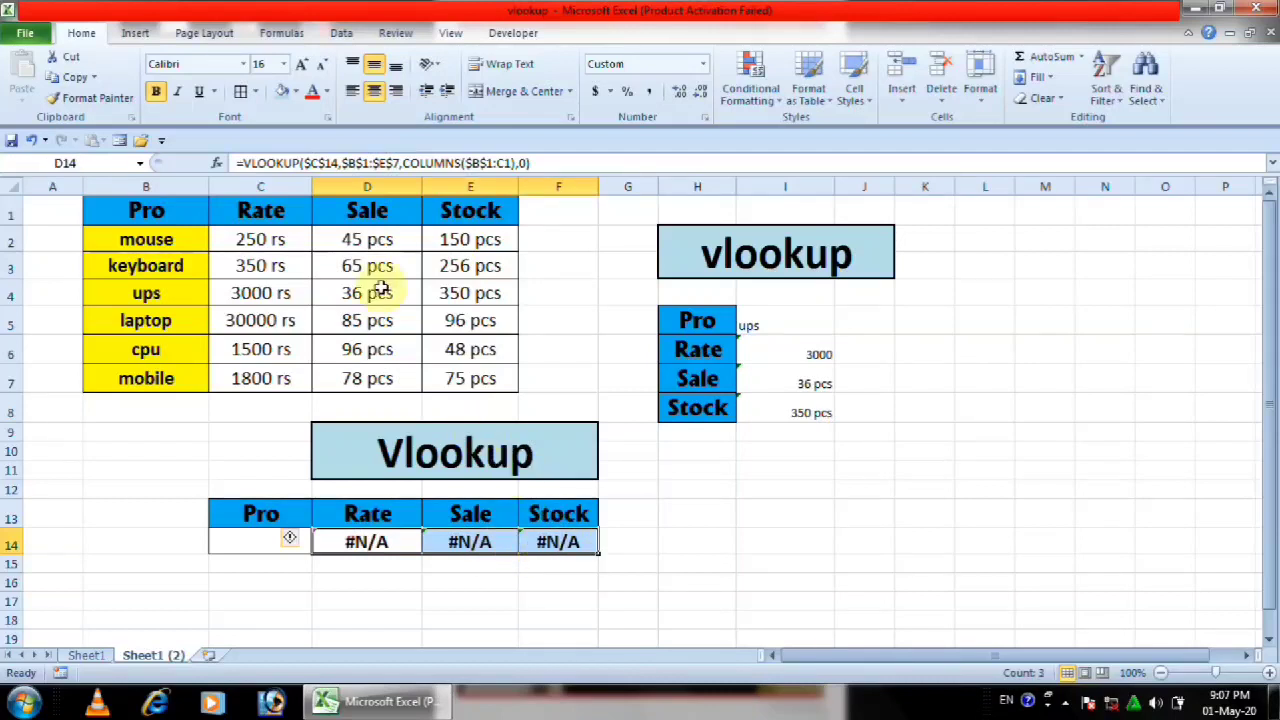
click(245, 163)
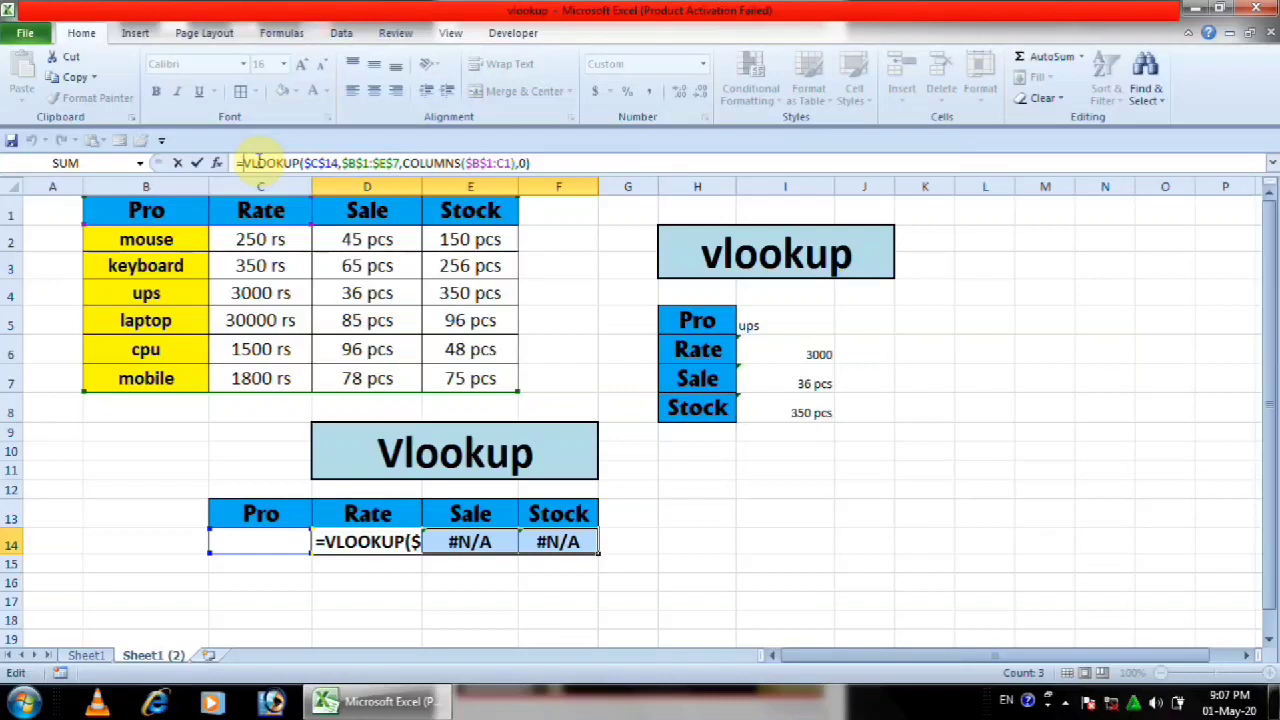
text(If)
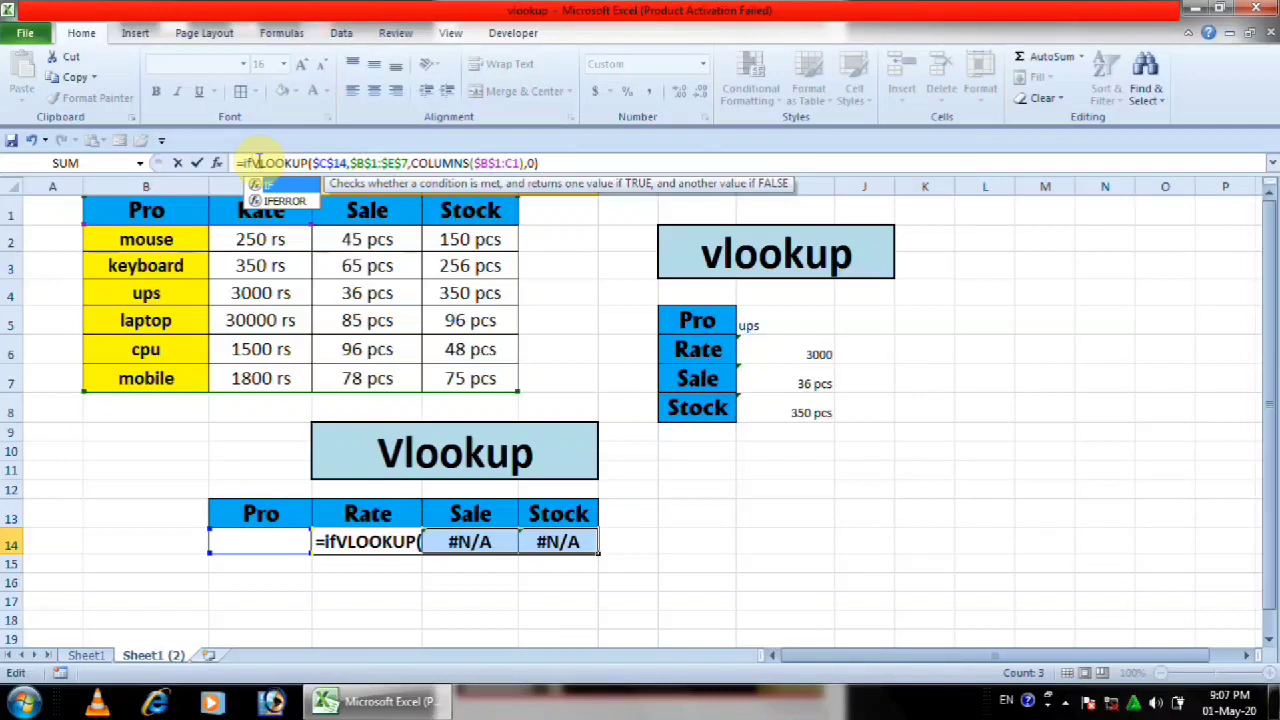
key(Down)
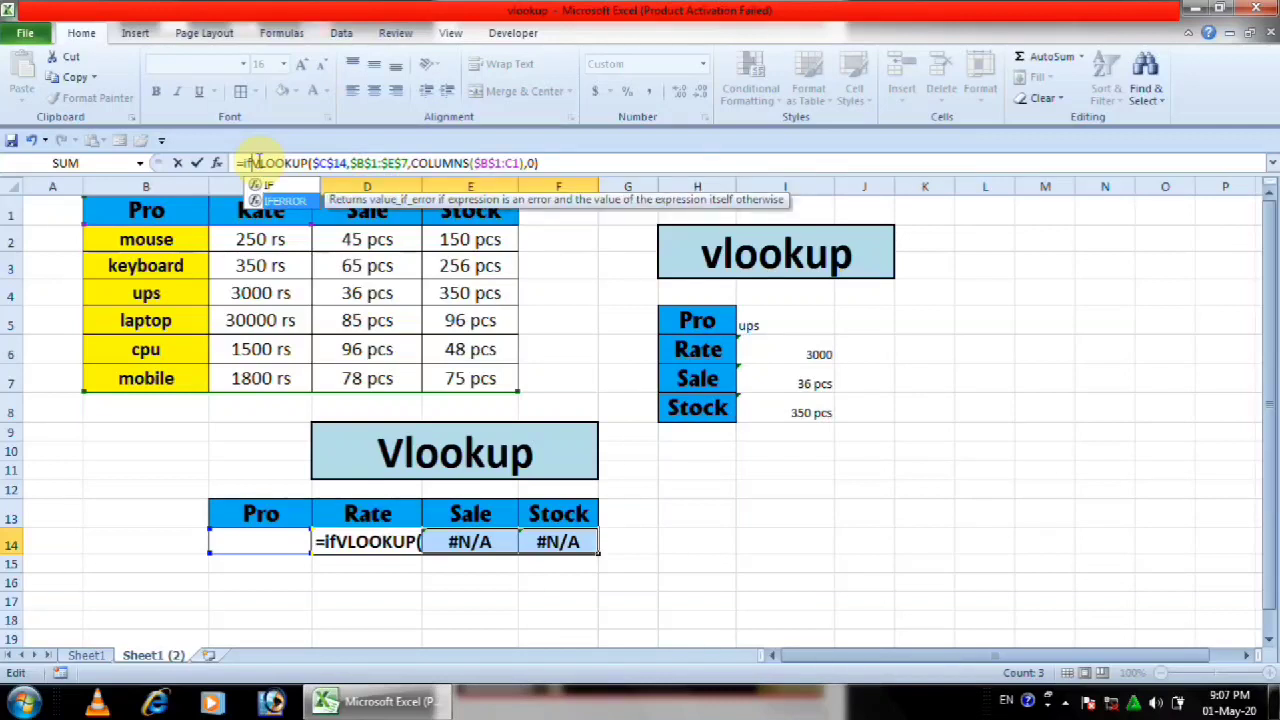
key(Tab)
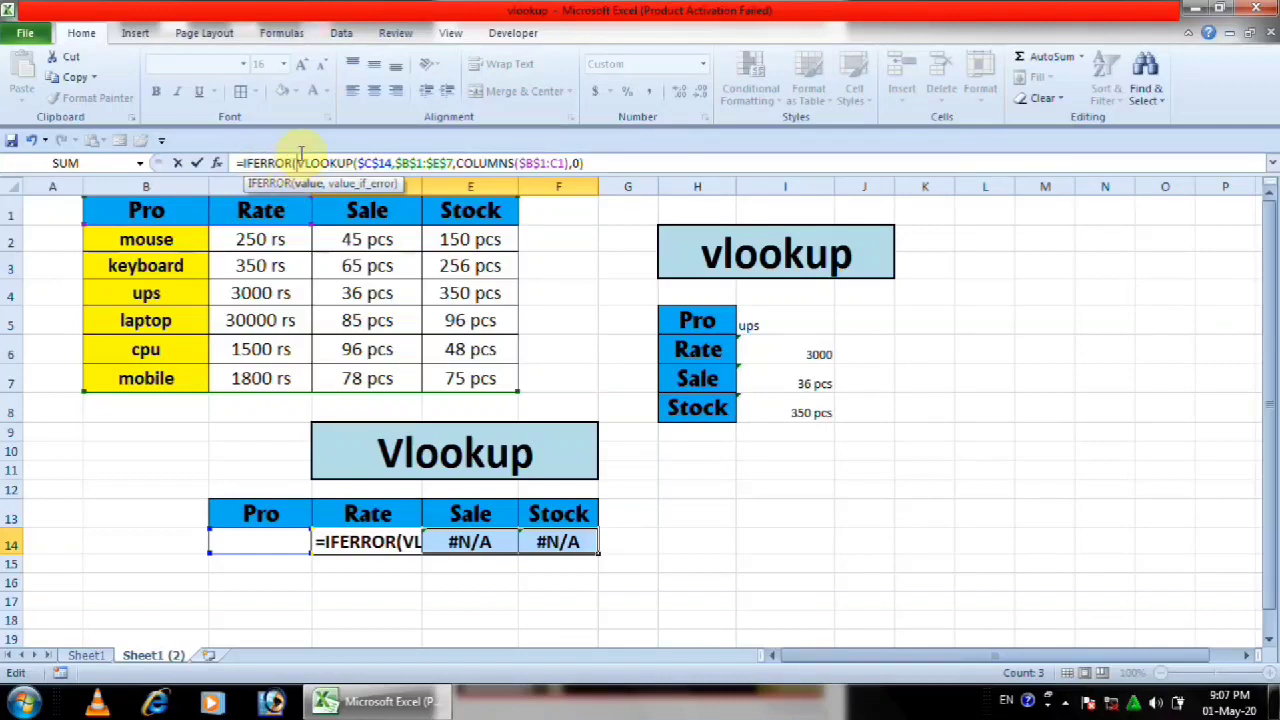
click(583, 163)
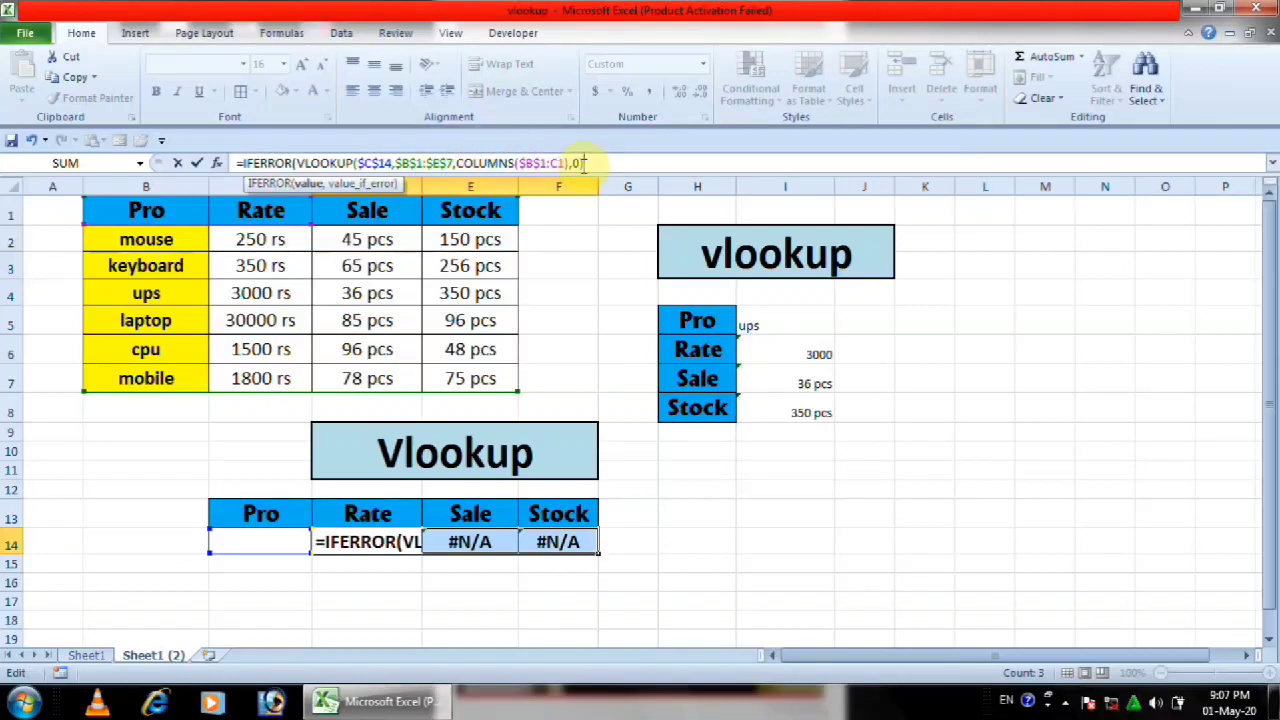
text(,"")
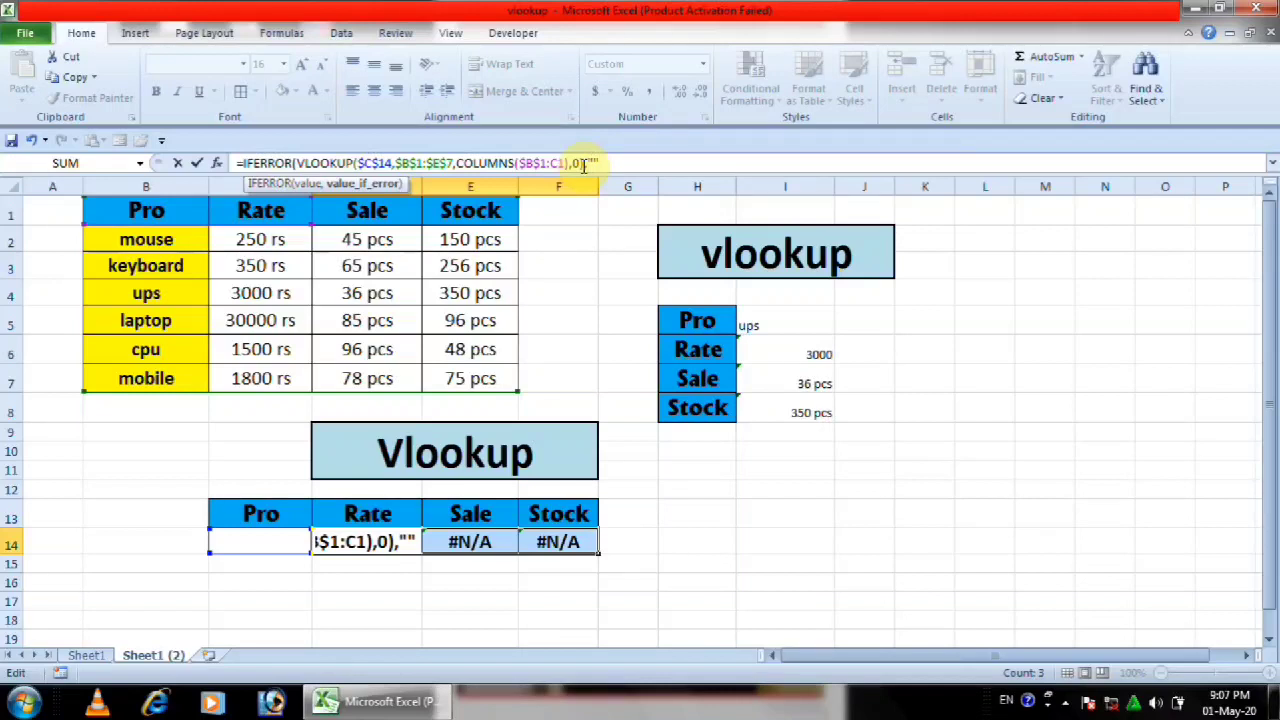
text())
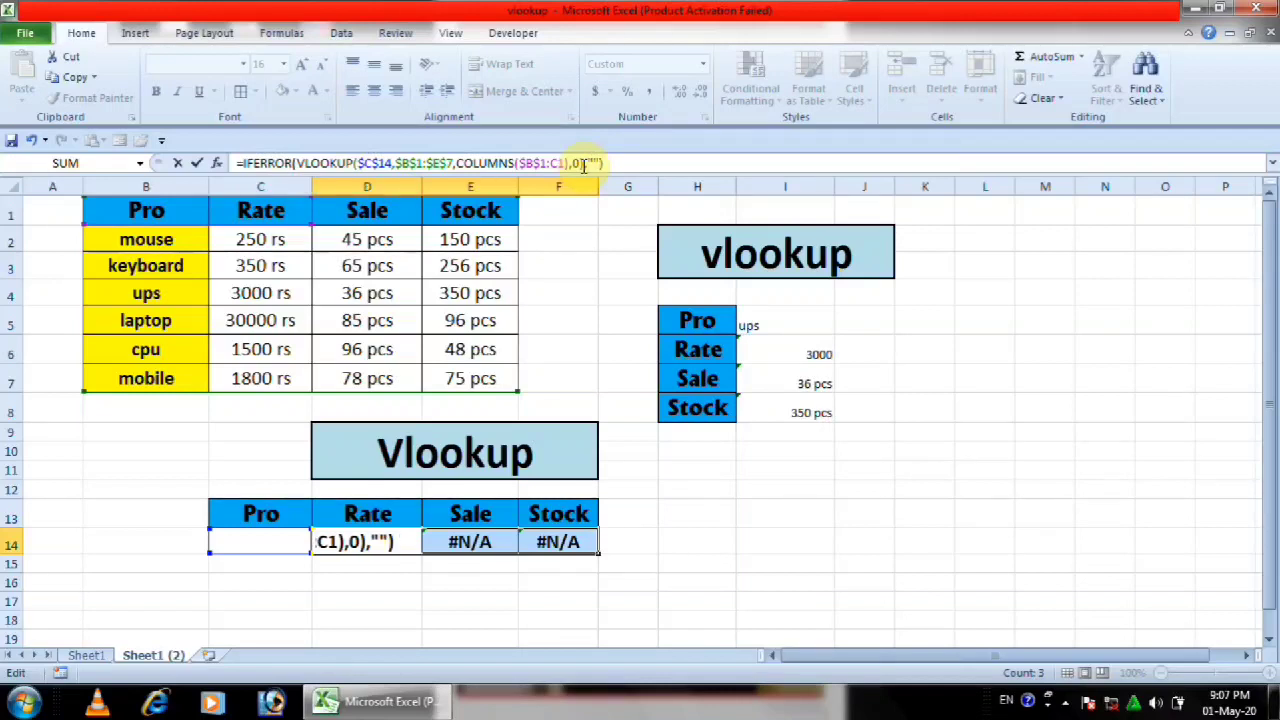
key(ctrl+Return)
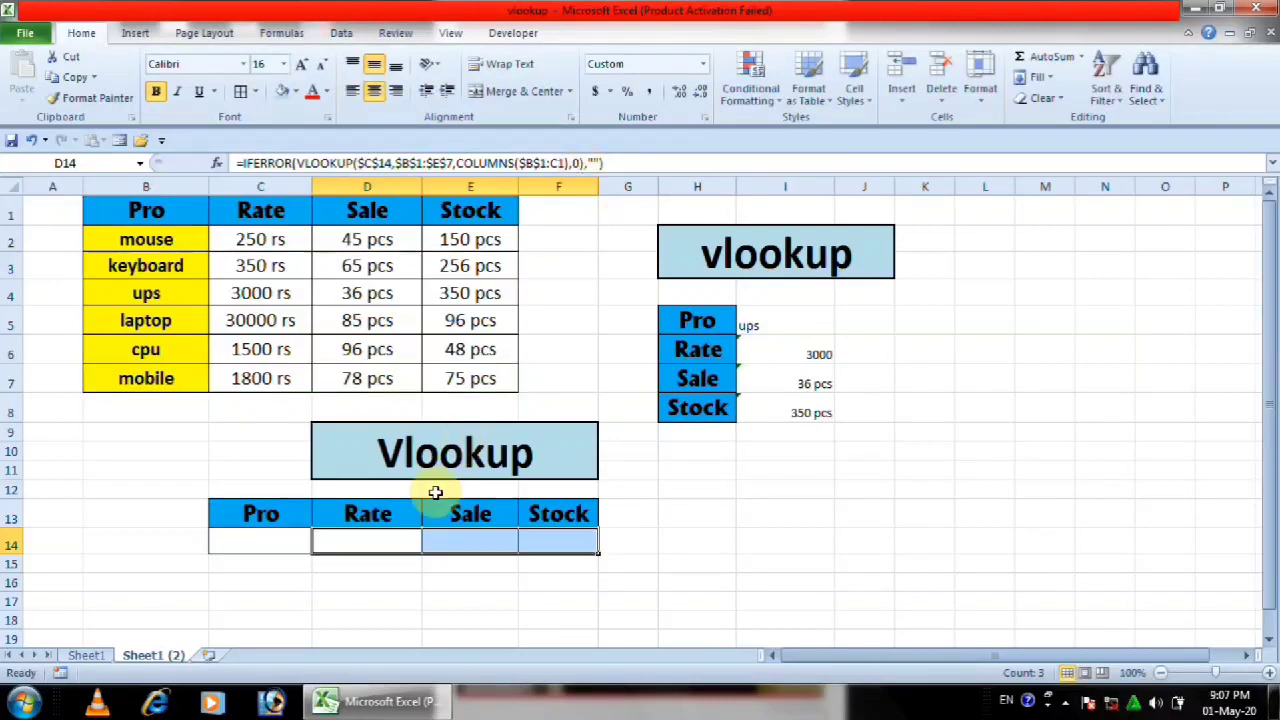
Test the IFERROR formulas by choosing mouse from the drop-down in C14, and clear the cell again.
click(413, 584)
click(375, 541)
click(286, 539)
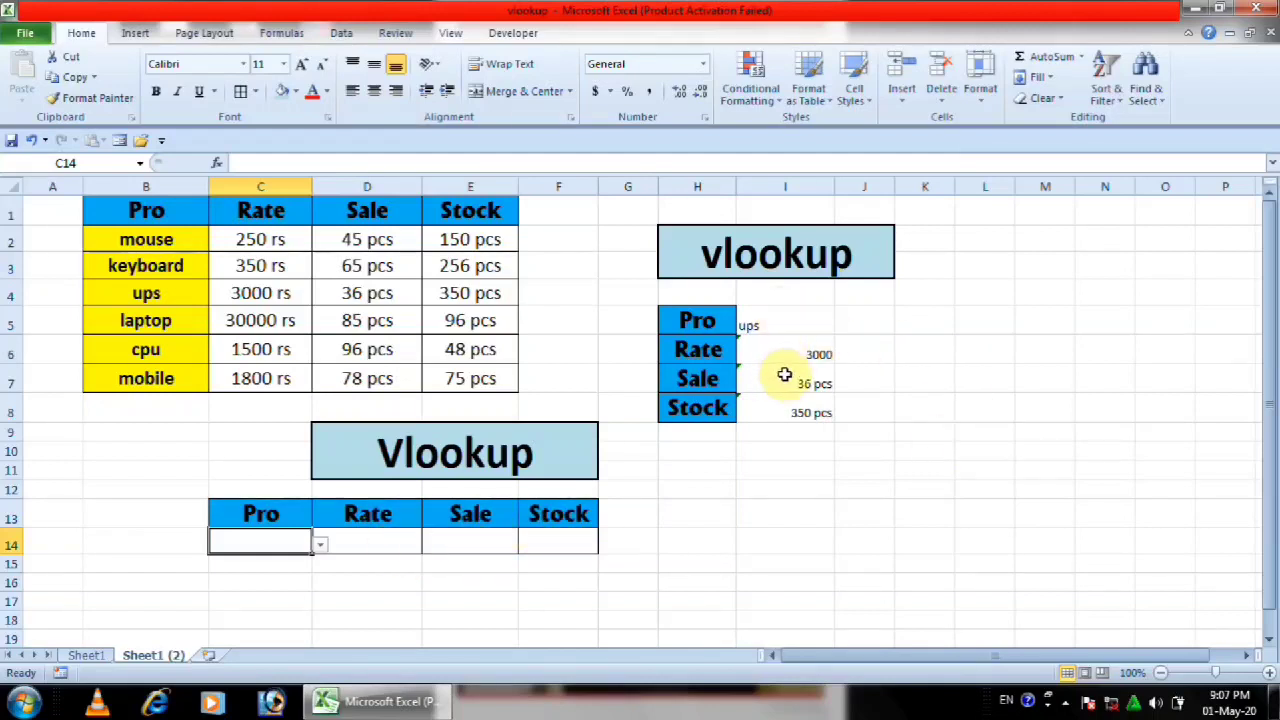
click(322, 541)
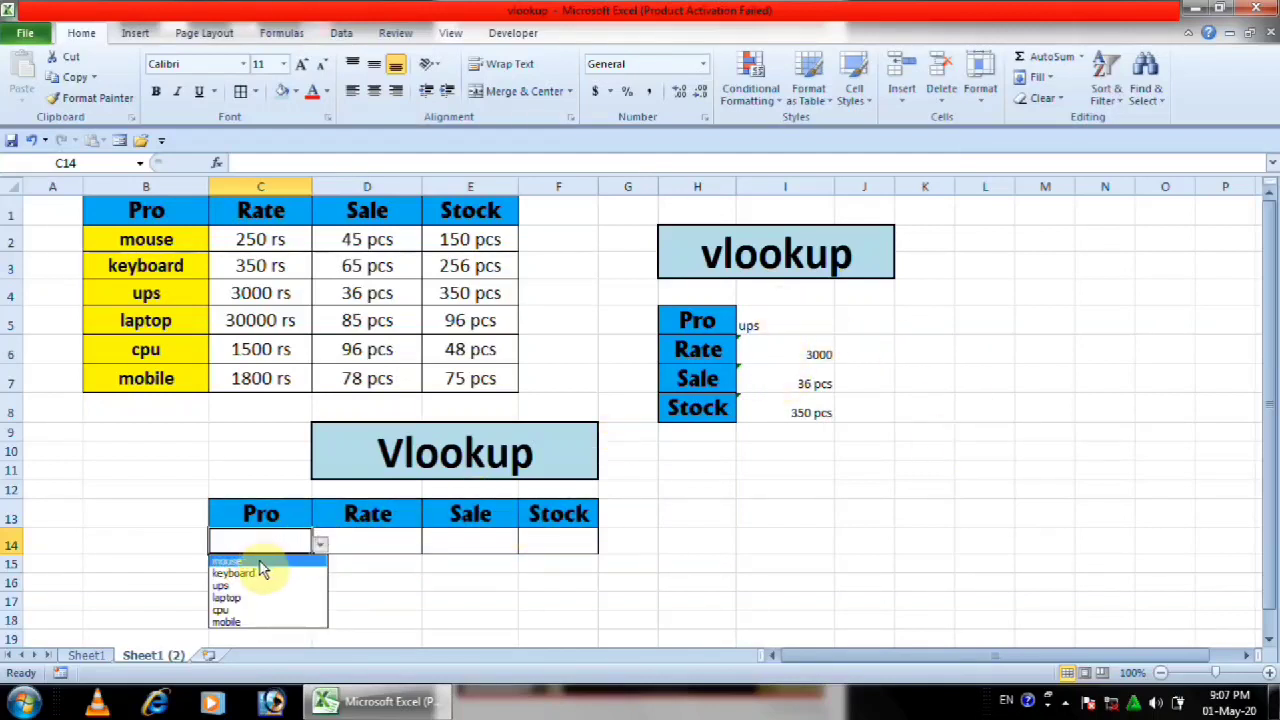
click(256, 563)
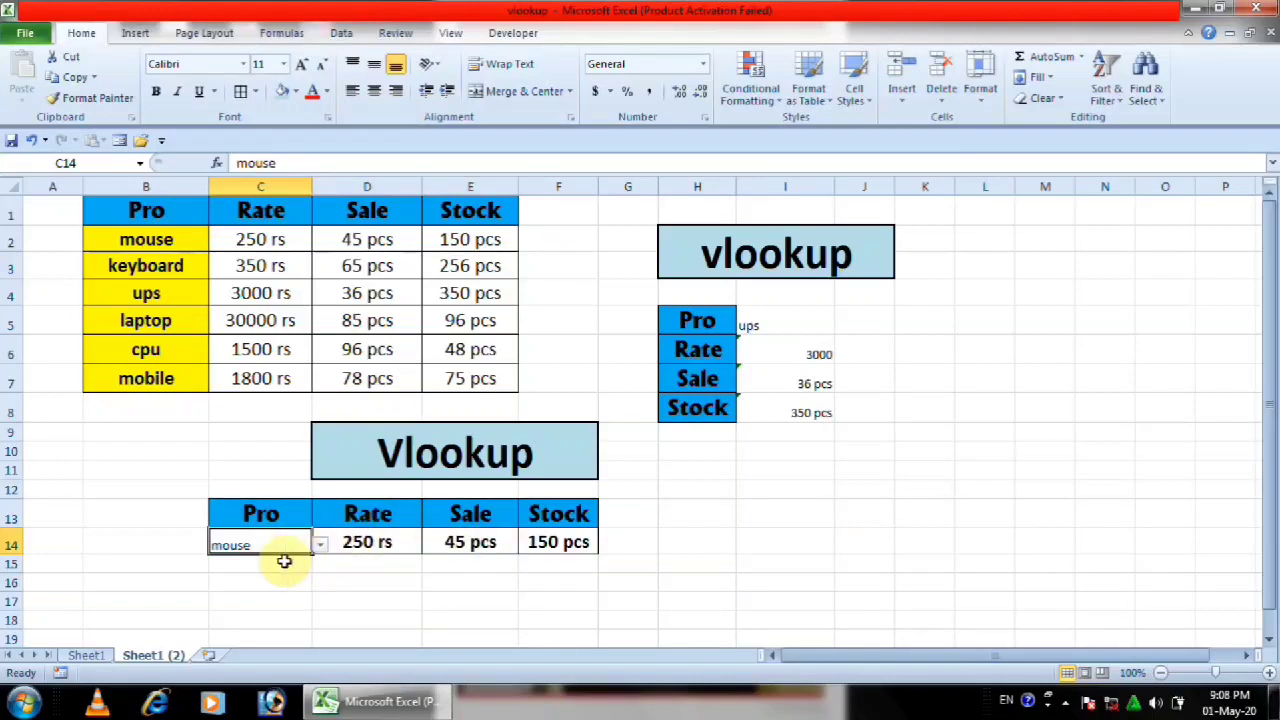
key(BackSpace)
key(Return)
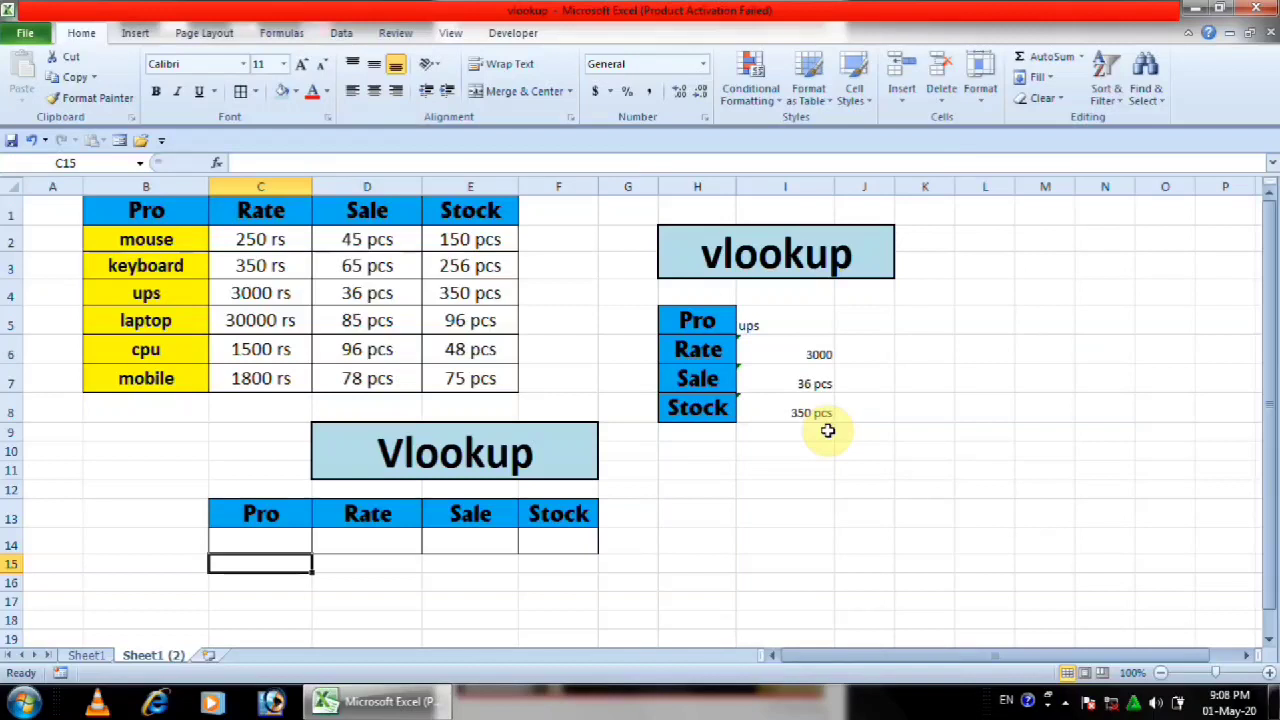
click(798, 487)
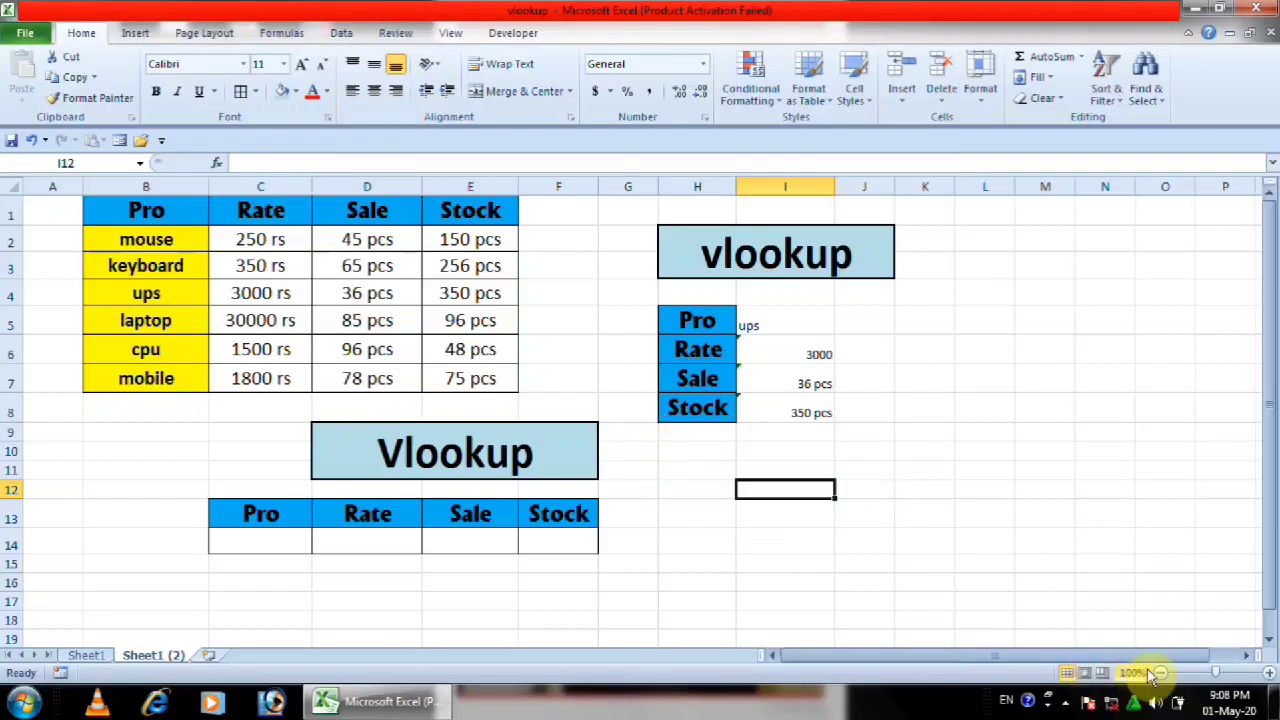
click(1066, 705)
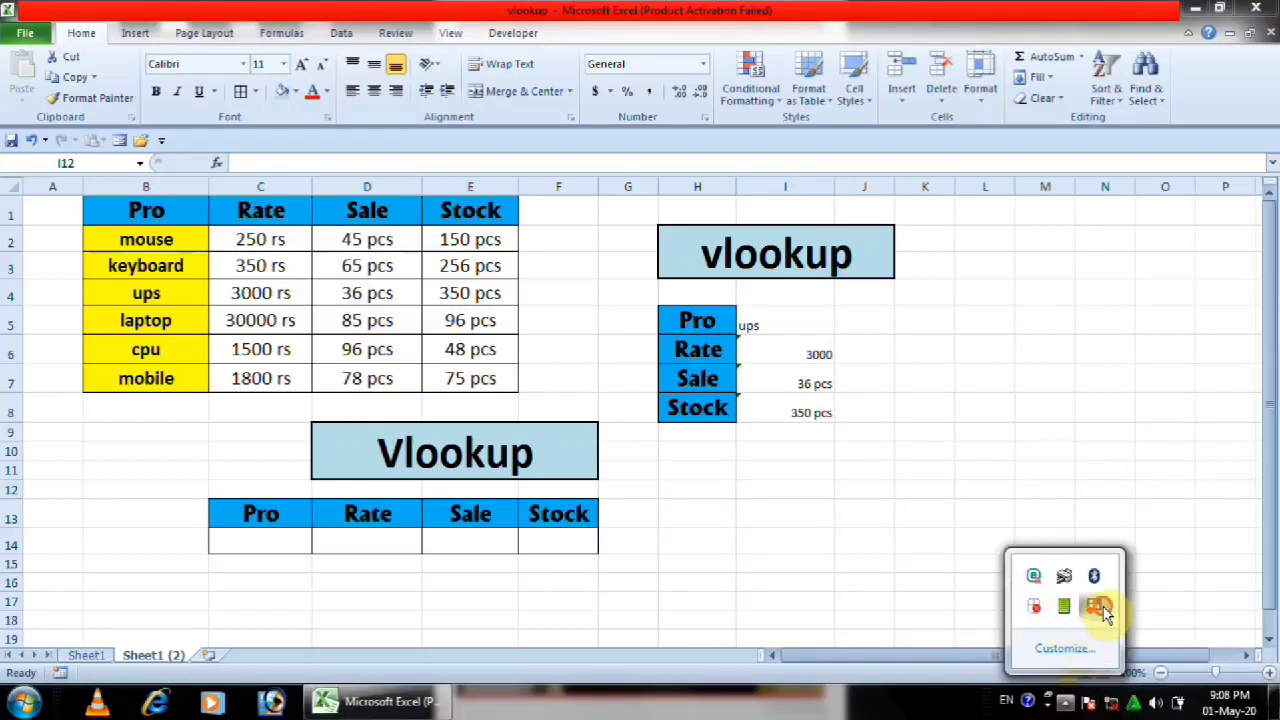